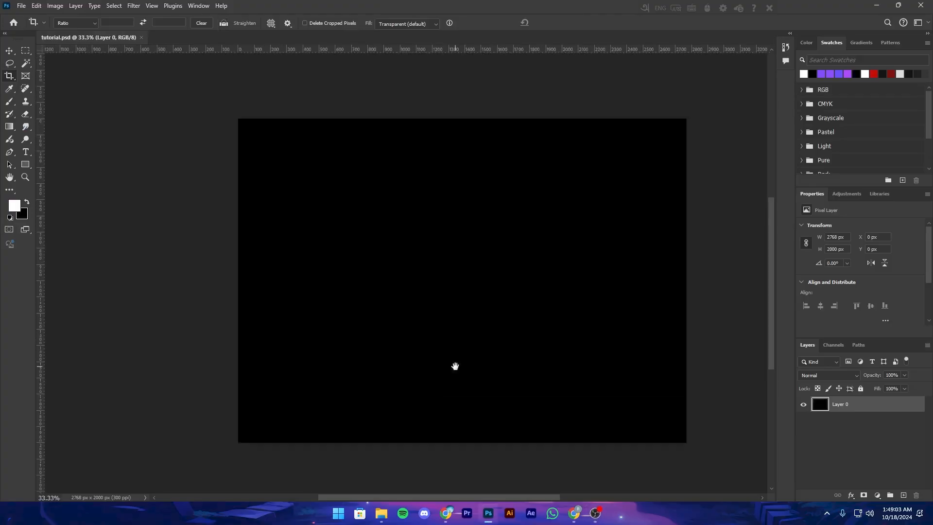
Place the skull drawing from the sketch folder onto the black canvas and commit its placement
{"action": "left_click_drag", "start_coordinate": [455, 366], "coordinate": [440, 373]}
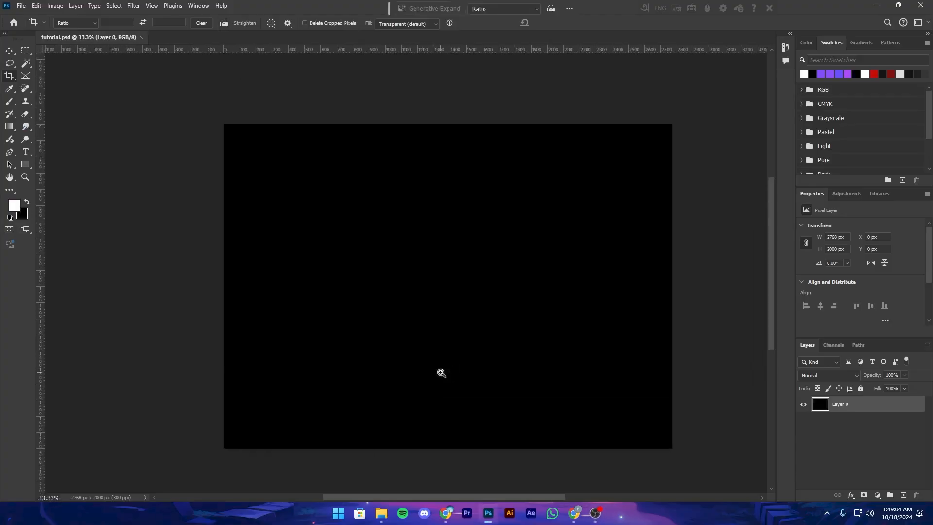
{"action": "key", "text": "ctrl+minus"}
{"action": "left_click", "coordinate": [9, 51]}
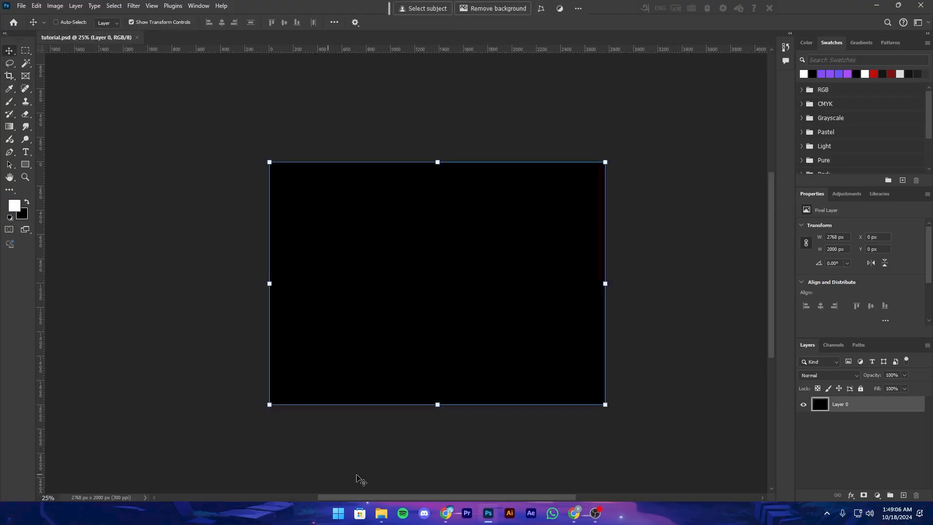
{"action": "left_click", "coordinate": [381, 513]}
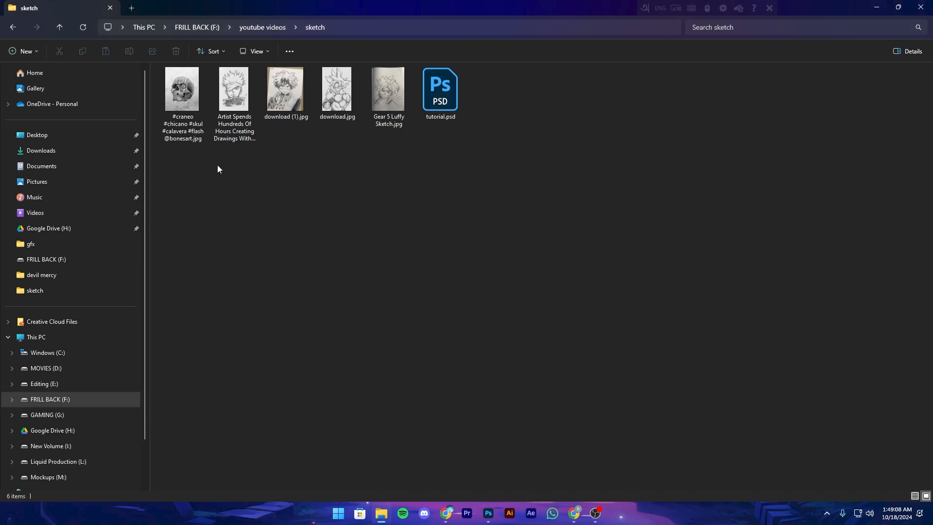
{"action": "left_click", "coordinate": [190, 116]}
{"action": "left_click_drag", "start_coordinate": [189, 129], "coordinate": [458, 312]}
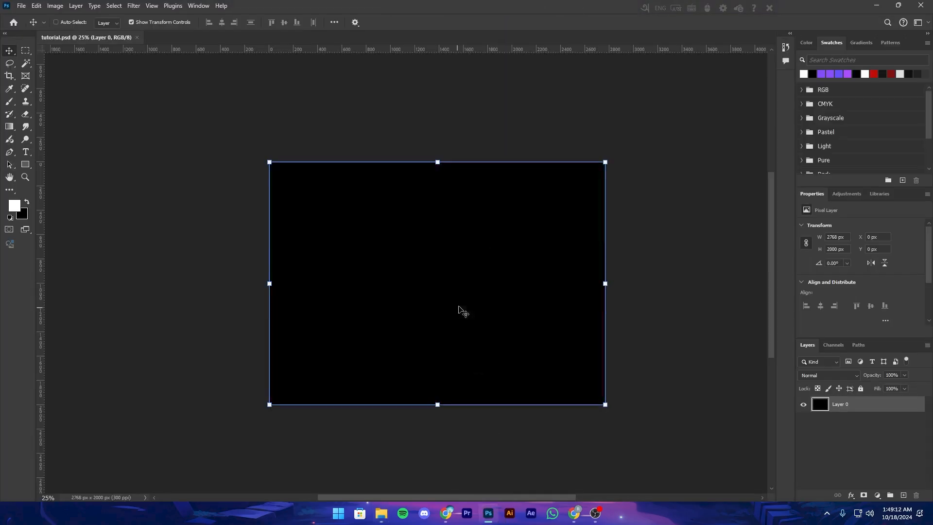
{"action": "left_click", "coordinate": [482, 23]}
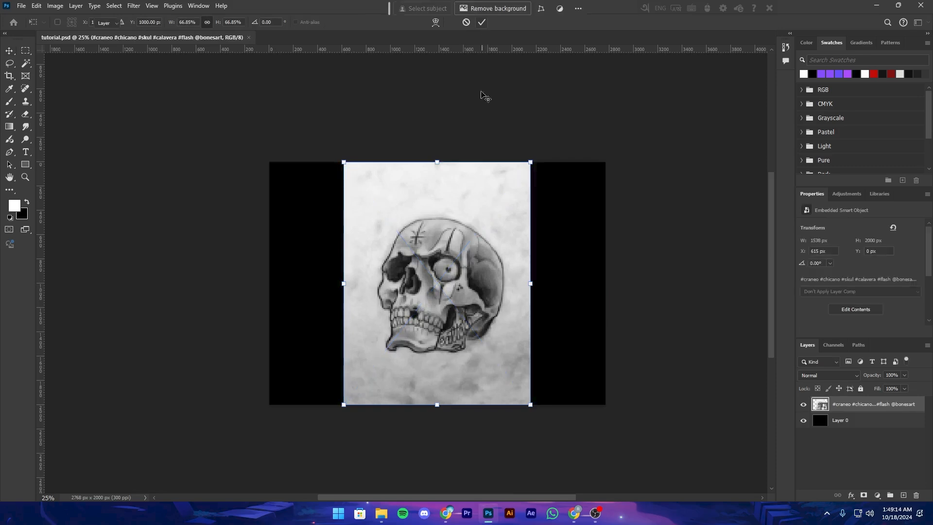
Apply a Camera Raw filter to the skull image with Clarity at about +22 and Sharpening at about 20
{"action": "mouse_move", "coordinate": [431, 378]}
{"action": "left_mouse_down"}
{"action": "mouse_move", "coordinate": [349, 441]}
{"action": "mouse_move", "coordinate": [426, 409]}
{"action": "mouse_move", "coordinate": [444, 392]}
{"action": "mouse_move", "coordinate": [427, 380]}
{"action": "left_mouse_up"}
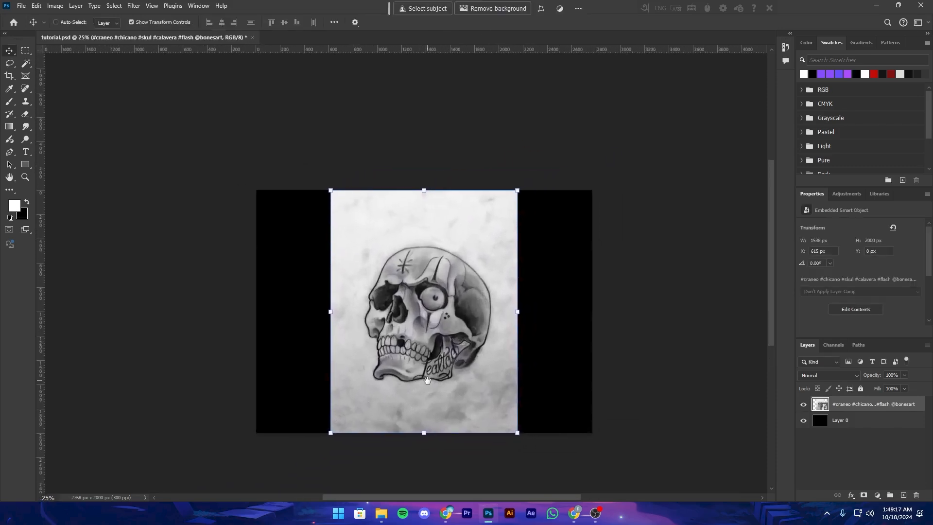
{"action": "left_click", "coordinate": [140, 5]}
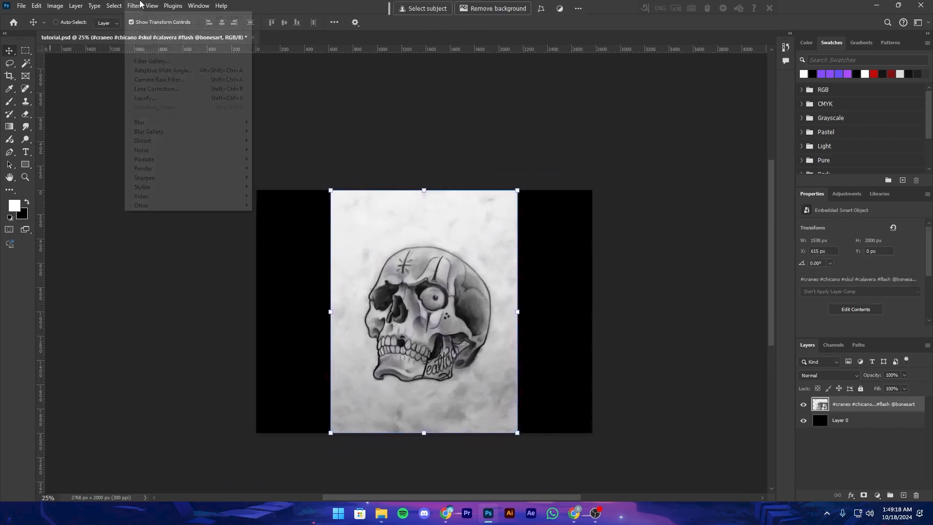
{"action": "left_click", "coordinate": [161, 89]}
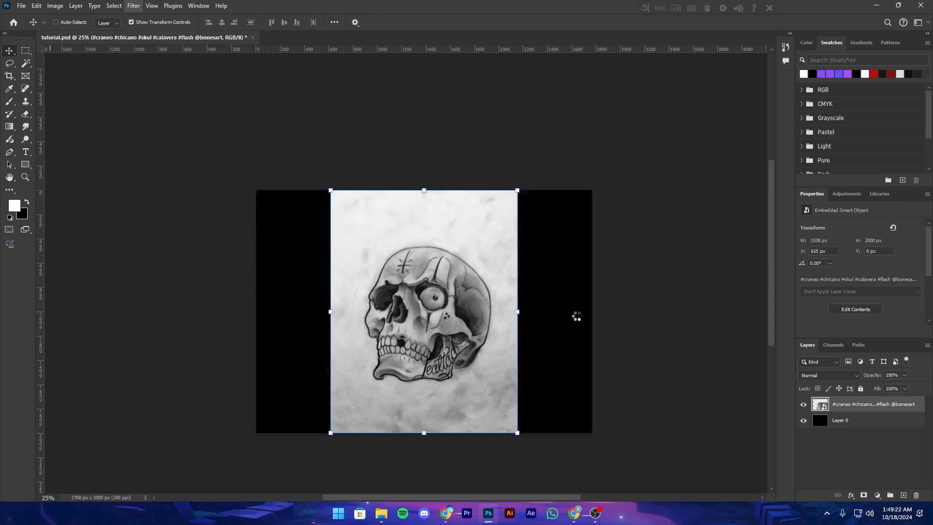
{"action": "scroll", "coordinate": [606, 280], "scroll_direction": "down", "scroll_amount": 5}
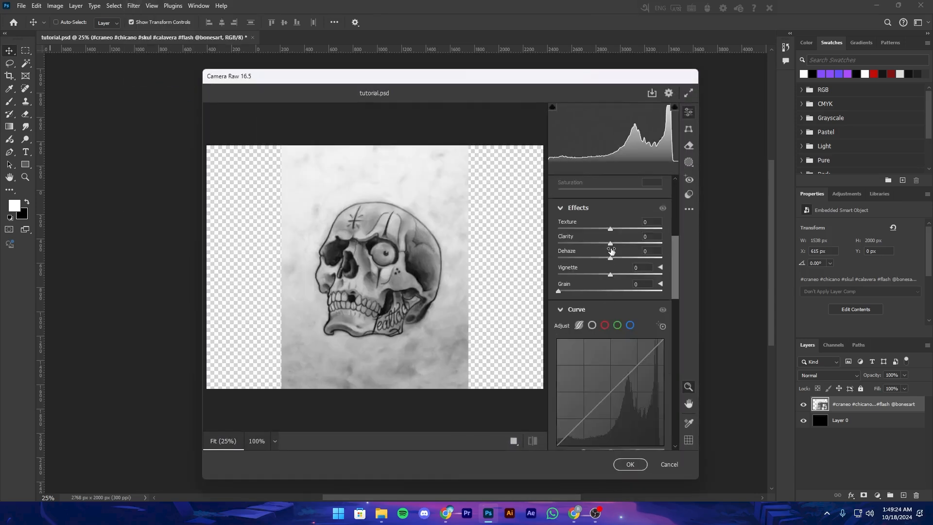
{"action": "left_click_drag", "start_coordinate": [609, 243], "coordinate": [618, 242]}
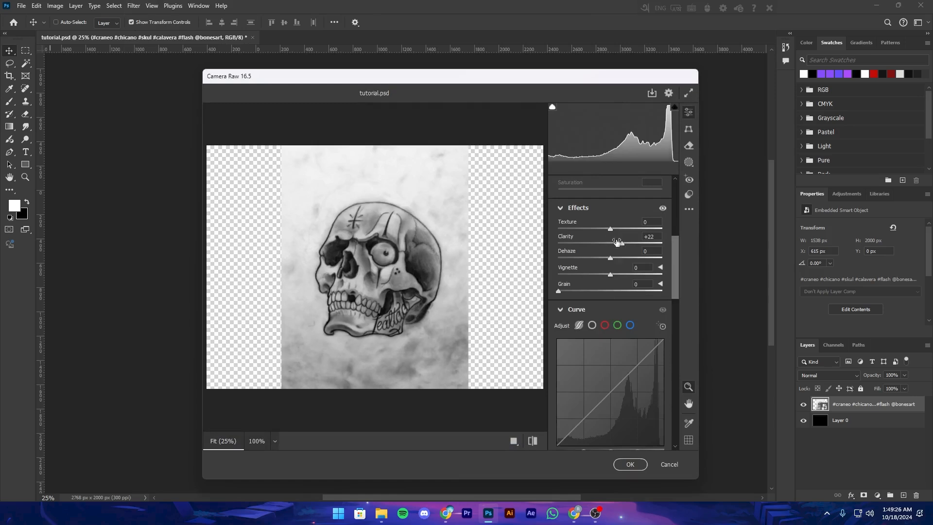
{"action": "scroll", "coordinate": [613, 252], "scroll_direction": "down", "scroll_amount": 10}
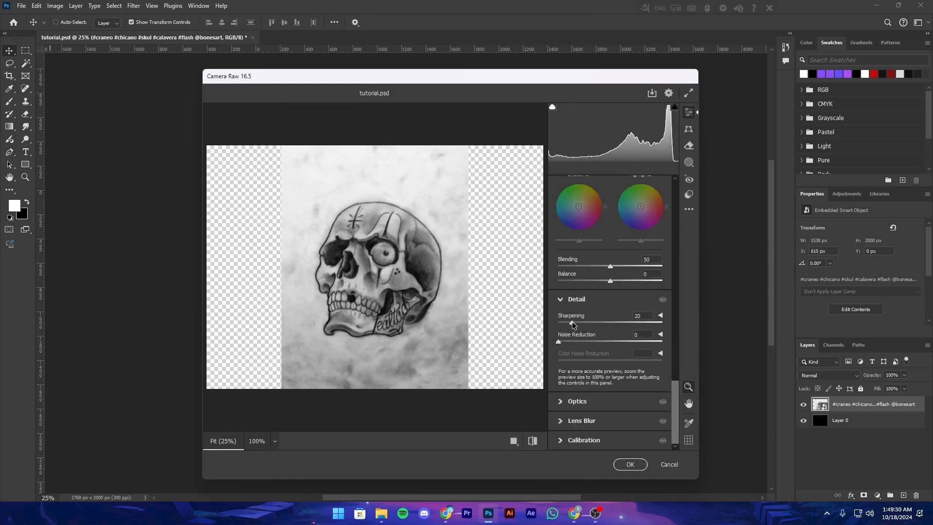
{"action": "left_click", "coordinate": [627, 464]}
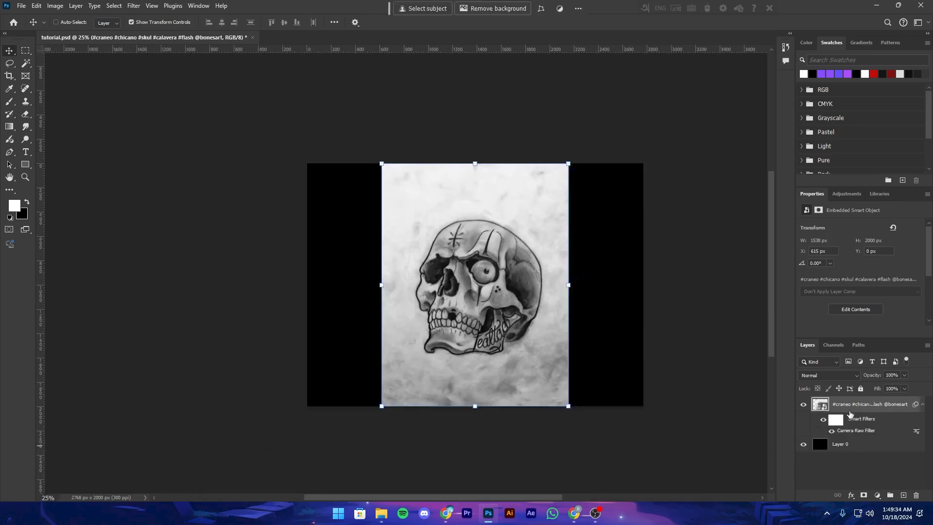
Rasterize the skull layer and add a Brightness/Contrast adjustment above it with brightness -36 and contrast 3
{"action": "right_click", "coordinate": [851, 408]}
{"action": "left_click", "coordinate": [858, 370]}
{"action": "left_click", "coordinate": [877, 495]}
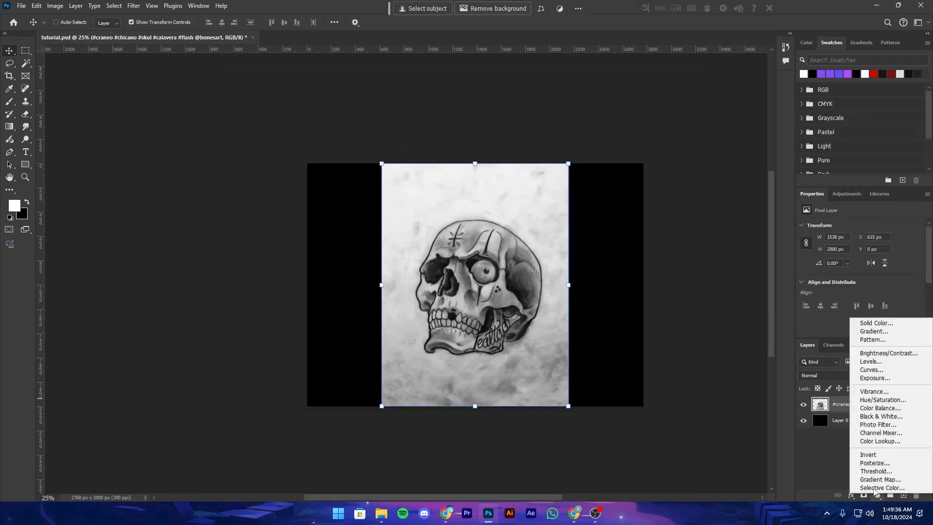
{"action": "left_click", "coordinate": [892, 354]}
{"action": "mouse_move", "coordinate": [859, 253]}
{"action": "left_mouse_down"}
{"action": "mouse_move", "coordinate": [828, 252]}
{"action": "mouse_move", "coordinate": [846, 253]}
{"action": "left_mouse_up"}
{"action": "left_click", "coordinate": [862, 273]}
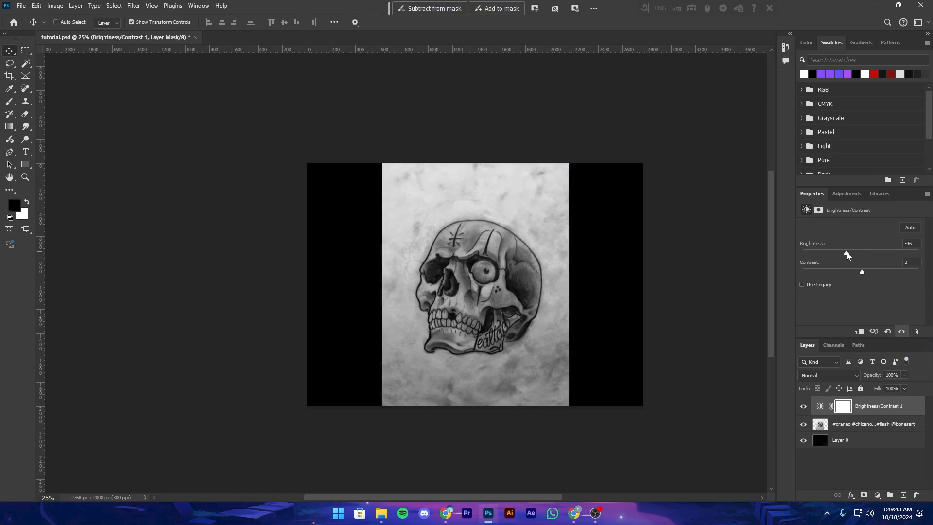
Add an Exposure adjustment layer with exposure -1.60 and offset -0.0063
{"action": "left_click", "coordinate": [878, 495]}
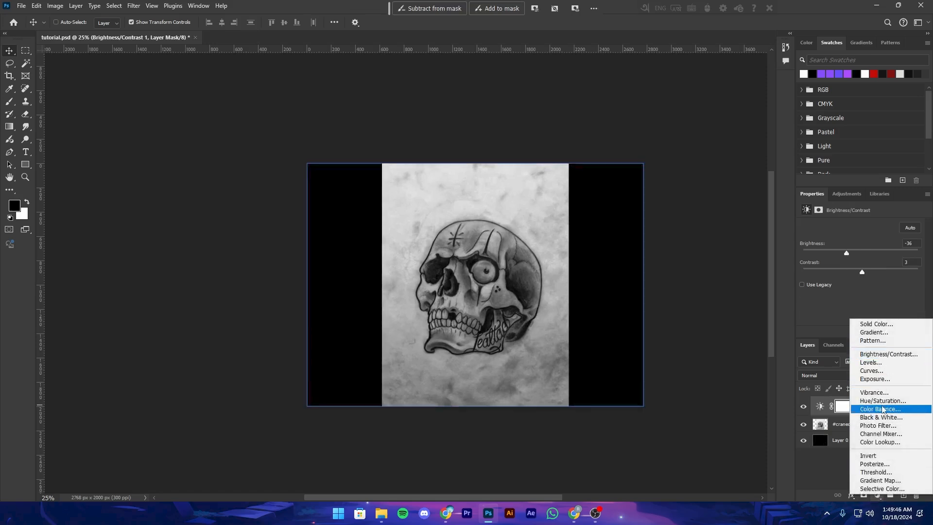
{"action": "left_click", "coordinate": [874, 379]}
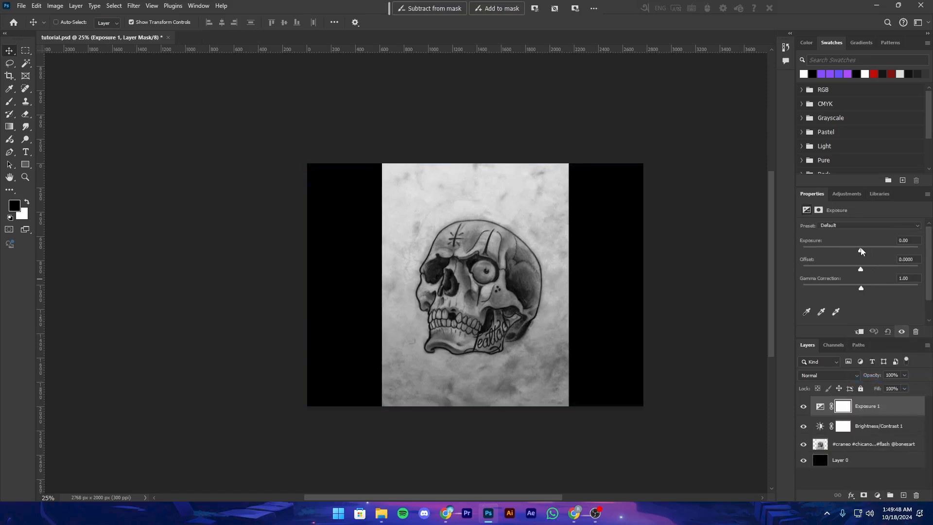
{"action": "left_click_drag", "start_coordinate": [861, 251], "coordinate": [863, 289]}
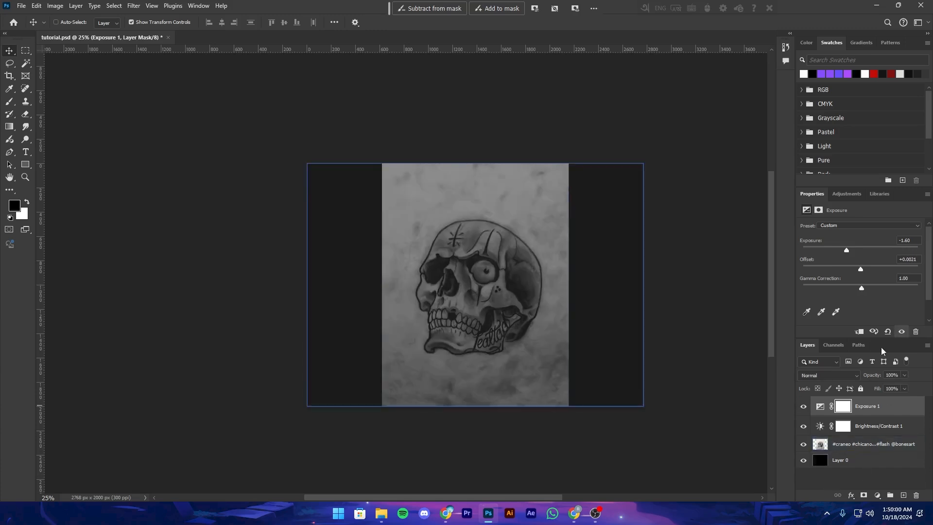
{"action": "left_click_drag", "start_coordinate": [862, 273], "coordinate": [860, 273]}
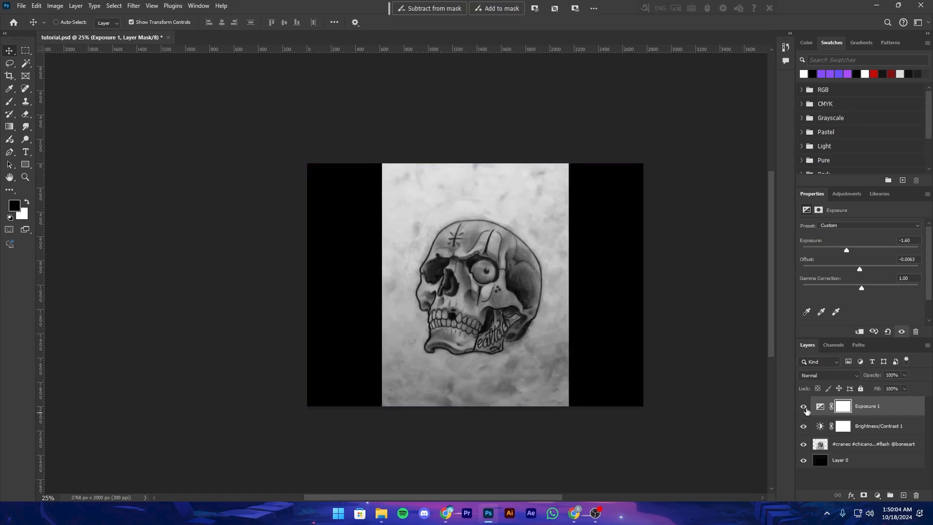
Lower the opacity of the Exposure adjustment layer to about 45%
{"action": "left_click", "coordinate": [905, 388]}
{"action": "left_click", "coordinate": [905, 375]}
{"action": "left_click_drag", "start_coordinate": [896, 386], "coordinate": [893, 388]}
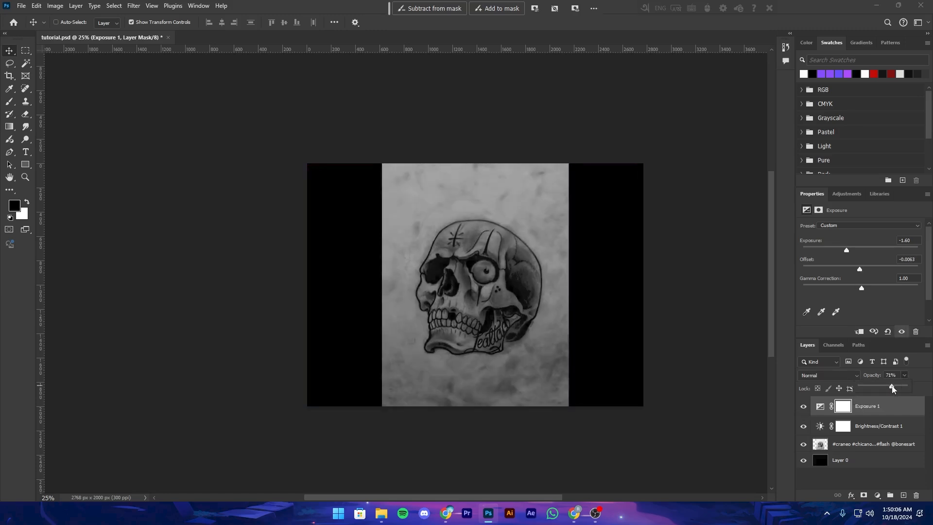
{"action": "left_click_drag", "start_coordinate": [632, 435], "coordinate": [603, 431]}
{"action": "key", "text": "ctrl+plus"}
{"action": "key", "text": "ctrl+plus"}
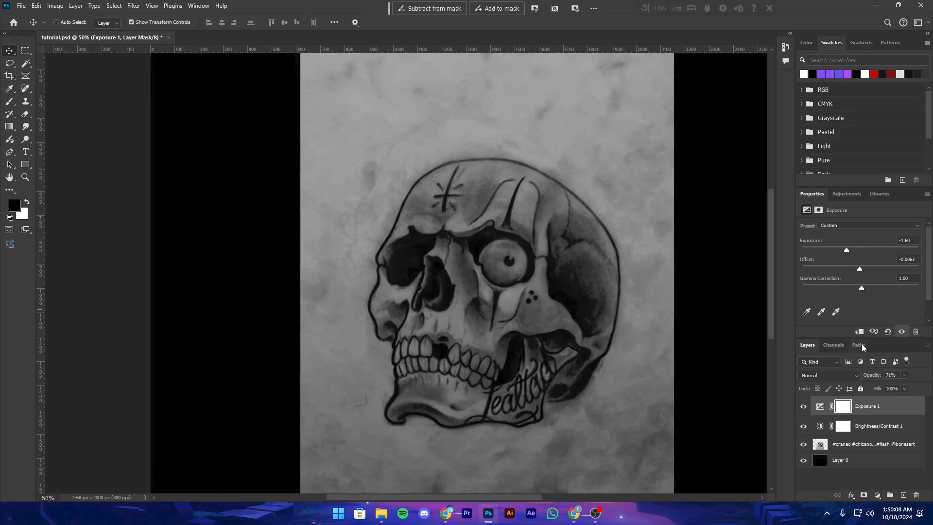
{"action": "key", "text": "ctrl+minus"}
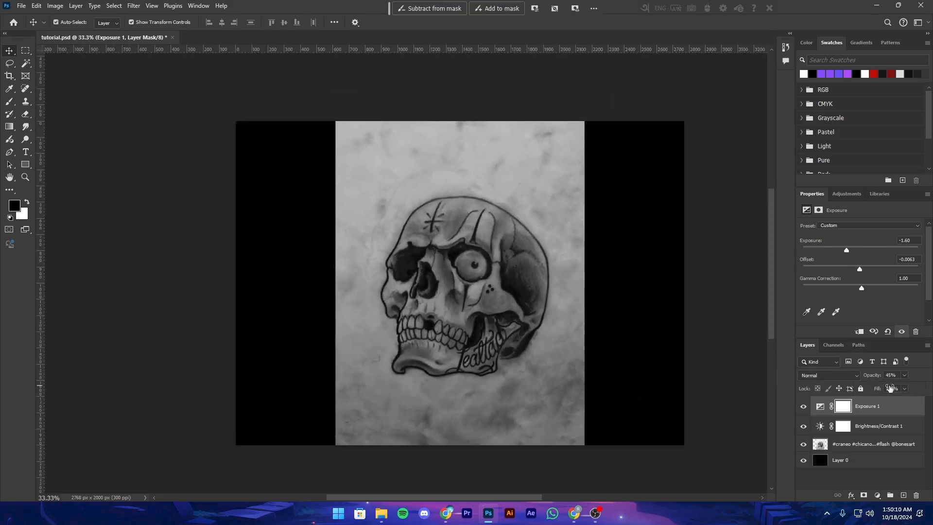
{"action": "left_click", "coordinate": [890, 386]}
Create a new empty layer above the adjustments and choose the Soft Round brush for painting
{"action": "key", "text": "ctrl+minus"}
{"action": "left_click_drag", "start_coordinate": [457, 351], "coordinate": [441, 358]}
{"action": "key", "text": "ctrl+plus"}
{"action": "left_click_drag", "start_coordinate": [533, 259], "coordinate": [495, 411]}
{"action": "left_click", "coordinate": [903, 495]}
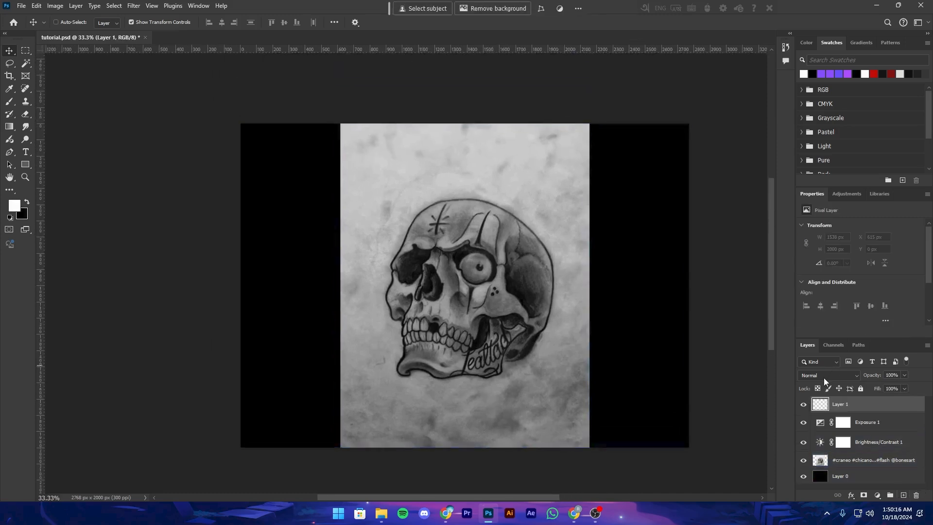
{"action": "left_click", "coordinate": [9, 103]}
{"action": "right_click", "coordinate": [451, 297]}
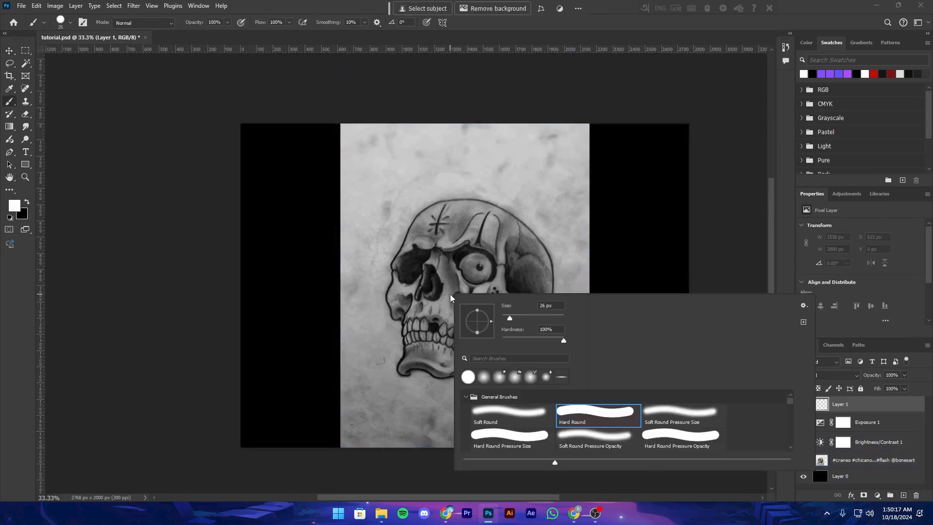
{"action": "left_click", "coordinate": [533, 409]}
{"action": "left_click_drag", "start_coordinate": [429, 283], "coordinate": [414, 287]}
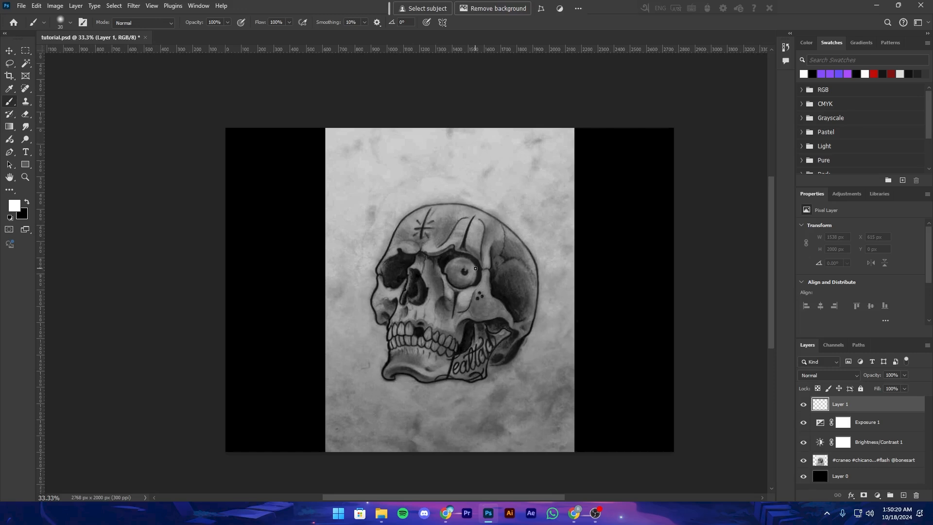
Set the foreground color to warm yellow ffc411
{"action": "left_click", "coordinate": [18, 205]}
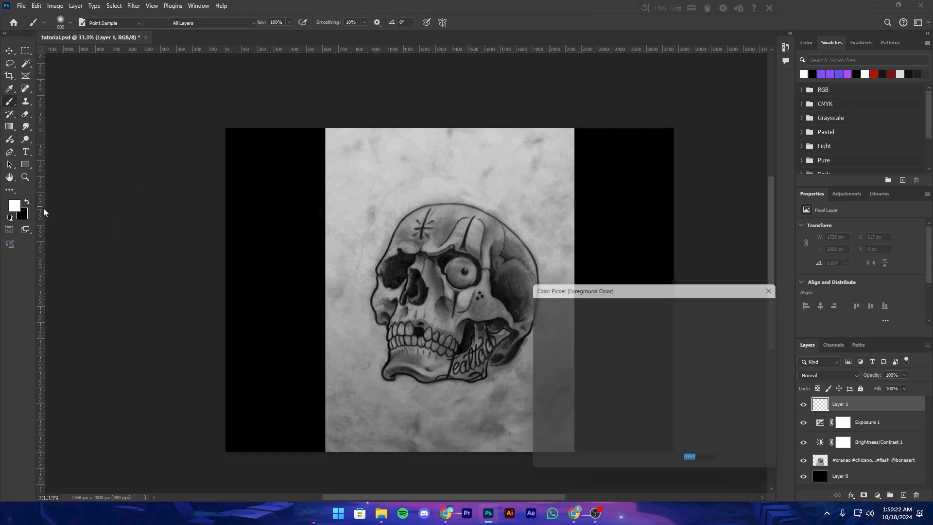
{"action": "mouse_move", "coordinate": [667, 418]}
{"action": "left_mouse_down"}
{"action": "mouse_move", "coordinate": [669, 410]}
{"action": "mouse_move", "coordinate": [678, 416]}
{"action": "left_mouse_up"}
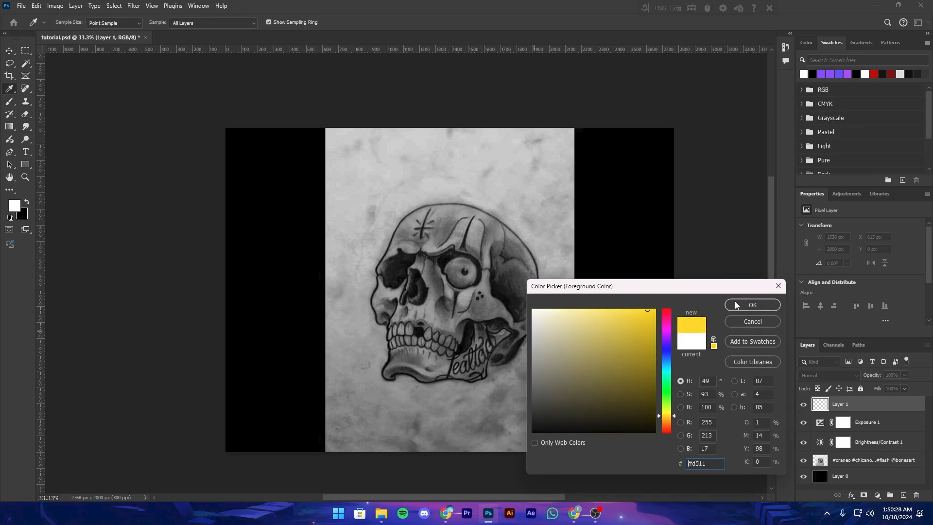
{"action": "key", "text": "ctrl+plus"}
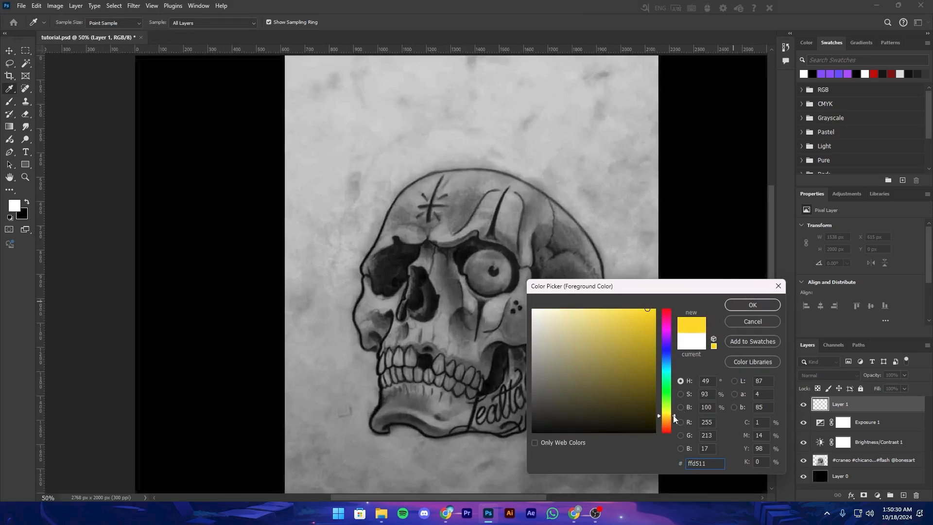
{"action": "left_click_drag", "start_coordinate": [674, 416], "coordinate": [676, 417]}
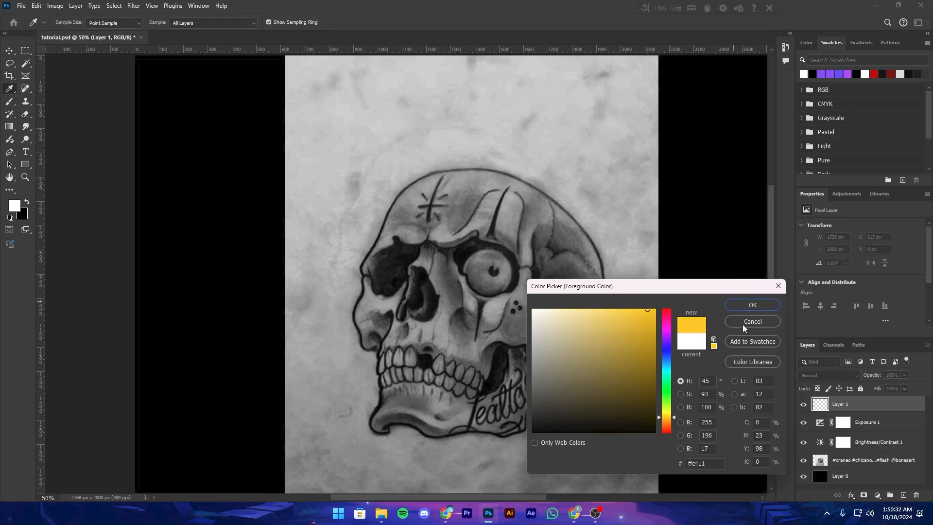
{"action": "left_click", "coordinate": [752, 304]}
Activate the Brush tool and change the new layer's blend mode to Overlay
{"action": "key", "text": "b"}
{"action": "left_click", "coordinate": [830, 374]}
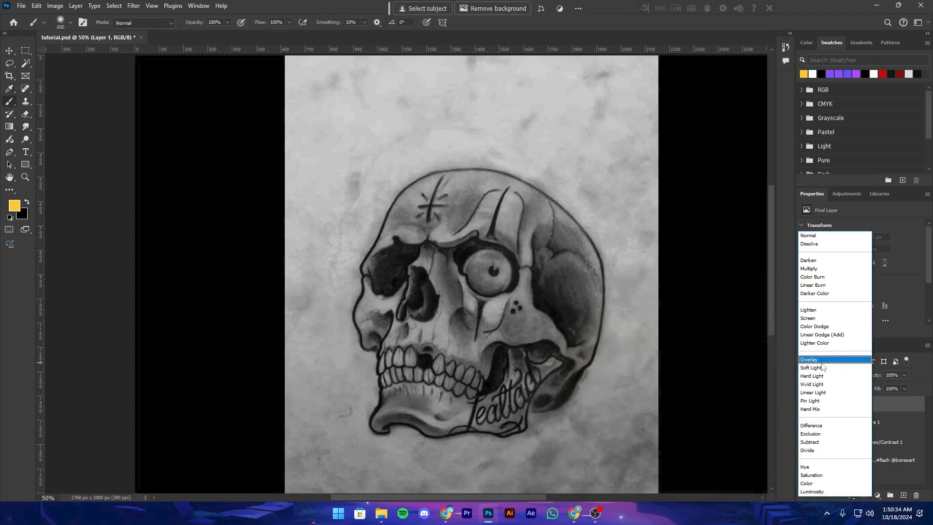
{"action": "left_click", "coordinate": [820, 362]}
Try a large yellow stroke over the round eye, undo it, and reduce the brush size to 300 px
{"action": "left_click_drag", "start_coordinate": [479, 287], "coordinate": [575, 282]}
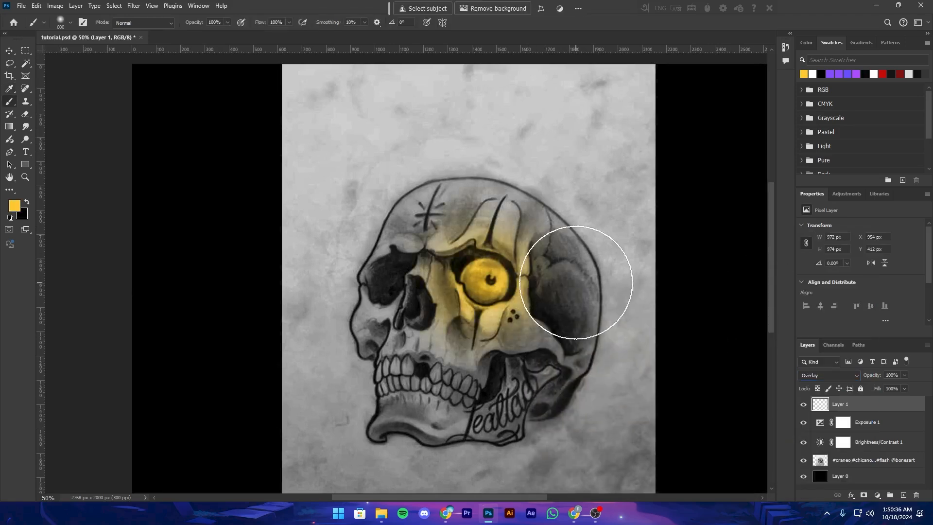
{"action": "key", "text": "bracketleft"}
{"action": "key", "text": "bracketleft"}
{"action": "key", "text": "bracketleft"}
{"action": "key", "text": "bracketleft"}
{"action": "key", "text": "ctrl+z"}
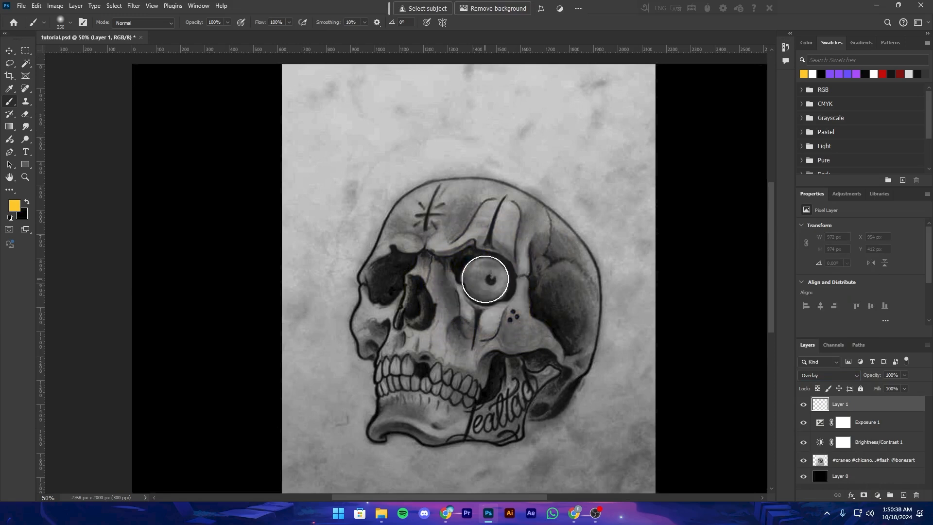
Paint a yellow glow over the skull's round eye, trying other blend modes but keeping the layer on Overlay
{"action": "left_click", "coordinate": [485, 279]}
{"action": "left_click", "coordinate": [828, 375]}
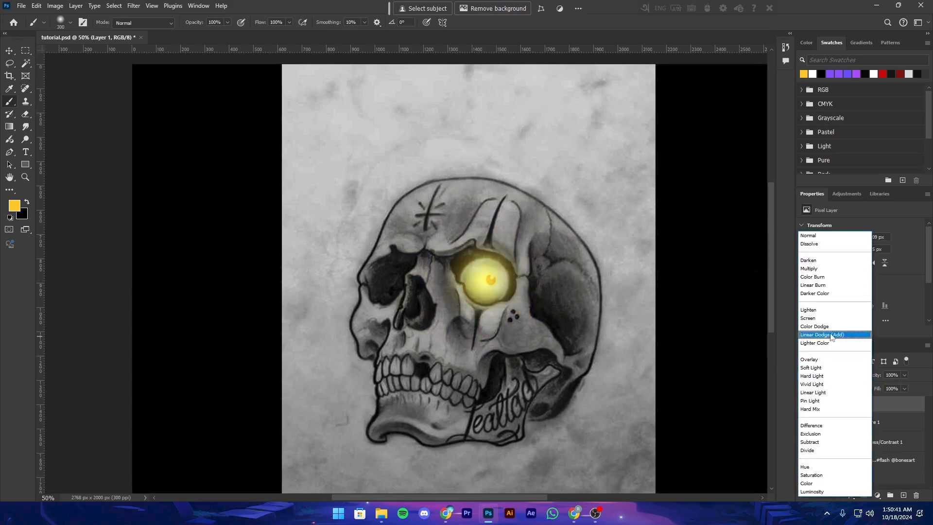
{"action": "left_click", "coordinate": [820, 361]}
{"action": "left_click_drag", "start_coordinate": [493, 306], "coordinate": [478, 329]}
Paint the same yellow glow over the skull's dark, empty eye socket
{"action": "key", "text": "ctrl+minus"}
{"action": "key", "text": "ctrl+plus"}
{"action": "left_click_drag", "start_coordinate": [377, 299], "coordinate": [494, 271]}
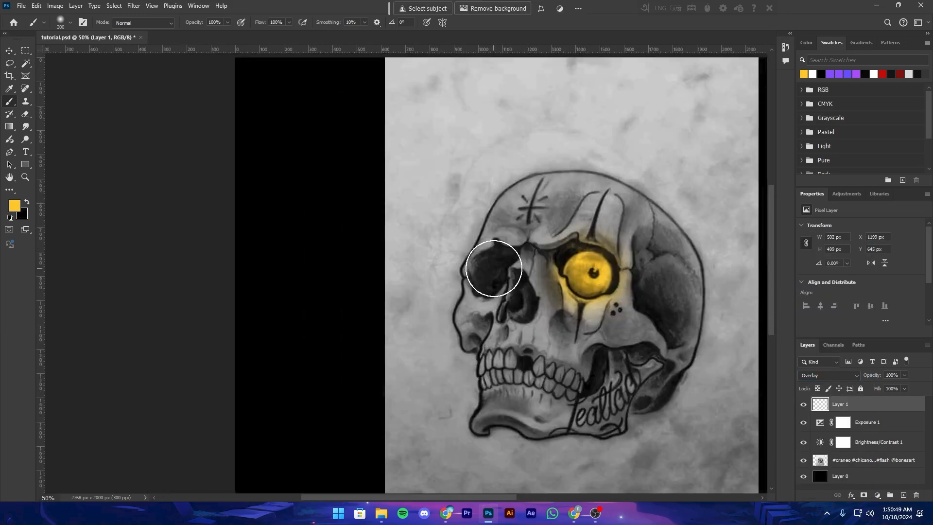
{"action": "key", "text": "ctrl+minus"}
{"action": "key", "text": "ctrl+minus"}
{"action": "left_click", "coordinate": [443, 275]}
{"action": "left_click", "coordinate": [447, 272]}
{"action": "key", "text": "ctrl+plus"}
{"action": "left_click", "coordinate": [476, 264]}
{"action": "key", "text": "ctrl+minus"}
{"action": "key", "text": "ctrl+minus"}
{"action": "key", "text": "ctrl+plus"}
{"action": "key", "text": "ctrl+plus"}
{"action": "key", "text": "ctrl+plus"}
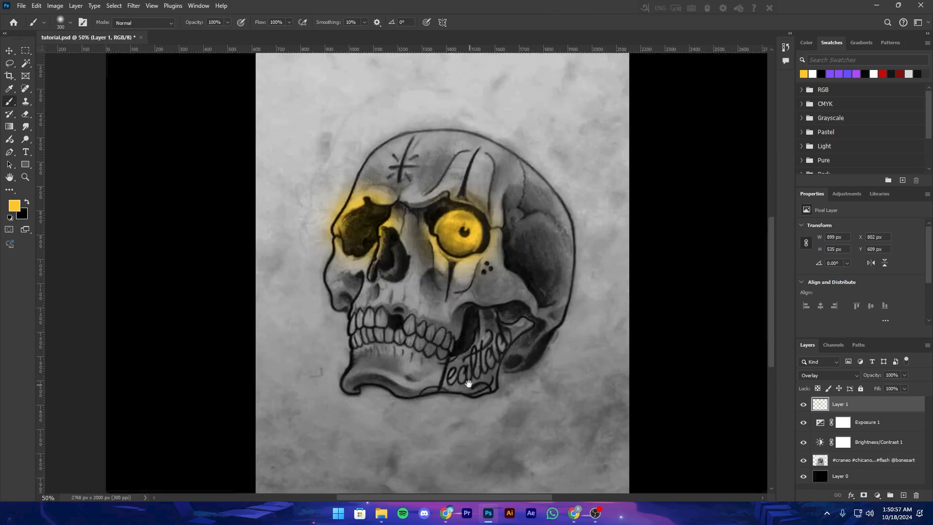
In the glow layer's Blending Options, split the current-layer Blend If sliders to 28/86 and 200/223
{"action": "left_click_drag", "start_coordinate": [468, 382], "coordinate": [438, 417]}
{"action": "right_click", "coordinate": [860, 406]}
{"action": "left_click", "coordinate": [874, 245]}
{"action": "key", "text": "ctrl+plus"}
{"action": "key", "text": "ctrl+plus"}
{"action": "left_click_drag", "start_coordinate": [456, 354], "coordinate": [376, 367]}
{"action": "left_click_drag", "start_coordinate": [808, 354], "coordinate": [785, 355]}
{"action": "left_click_drag", "start_coordinate": [685, 355], "coordinate": [710, 354]}
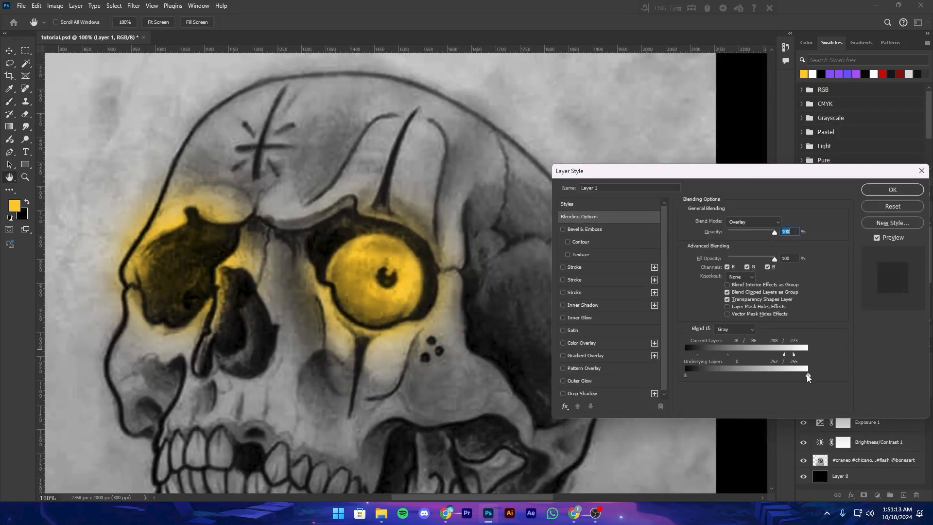
Adjust the underlying-layer Blend If sliders at both the white and black ends and apply the layer style
{"action": "left_click_drag", "start_coordinate": [808, 376], "coordinate": [780, 375]}
{"action": "mouse_move", "coordinate": [685, 375]}
{"action": "left_mouse_down"}
{"action": "mouse_move", "coordinate": [716, 379]}
{"action": "mouse_move", "coordinate": [696, 378]}
{"action": "left_mouse_up"}
{"action": "left_click", "coordinate": [880, 189]}
{"action": "key", "text": "ctrl+minus"}
{"action": "key", "text": "ctrl+minus"}
Add a new empty layer above the glow layer and save the document
{"action": "key", "text": "ctrl+shift+alt+n"}
{"action": "key", "text": "ctrl+plus"}
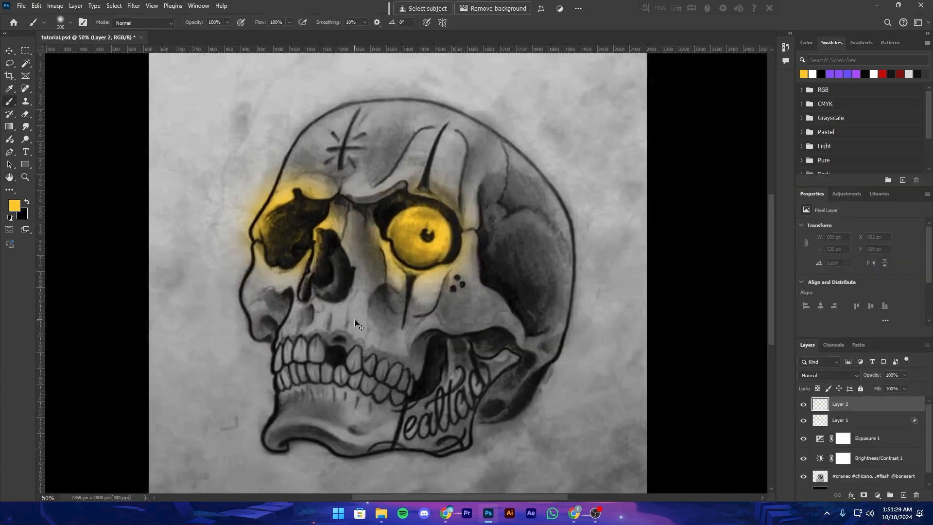
{"action": "key", "text": "ctrl+s"}
Paint the three cheek dots yellow with a 30 px brush and set the layer's blend mode to Overlay
{"action": "key", "text": "ctrl+plus"}
{"action": "left_click_drag", "start_coordinate": [401, 332], "coordinate": [358, 285]}
{"action": "key", "text": "bracketleft"}
{"action": "key", "text": "bracketleft"}
{"action": "key", "text": "bracketleft"}
{"action": "key", "text": "bracketleft"}
{"action": "key", "text": "bracketleft"}
{"action": "key", "text": "bracketleft"}
{"action": "key", "text": "bracketleft"}
{"action": "key", "text": "bracketleft"}
{"action": "key", "text": "bracketleft"}
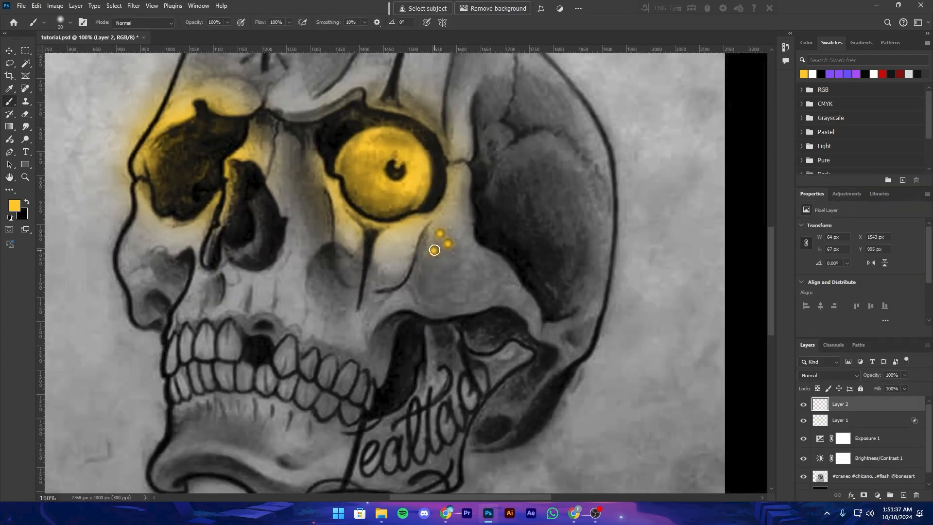
{"action": "left_click", "coordinate": [829, 375]}
{"action": "left_click", "coordinate": [816, 358]}
Try a yellow stroke along the forehead line above the round eye with a 125 px brush and undo it
{"action": "left_click_drag", "start_coordinate": [450, 363], "coordinate": [452, 335]}
{"action": "key", "text": "ctrl+minus"}
{"action": "key", "text": "bracketright"}
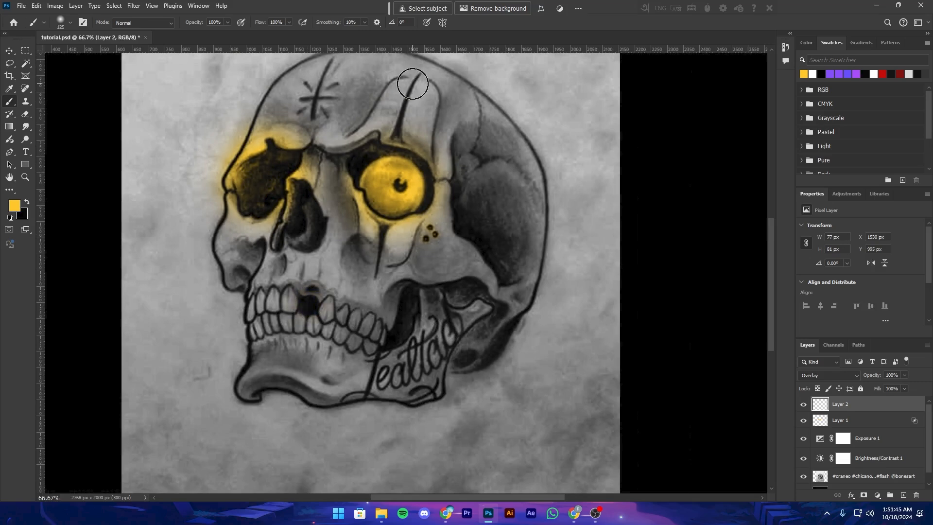
{"action": "left_click_drag", "start_coordinate": [409, 89], "coordinate": [394, 138]}
{"action": "key", "text": "ctrl+z"}
Paint the jaw hinge area above the lettering and both rows of teeth yellow, and save the document
{"action": "left_click_drag", "start_coordinate": [449, 311], "coordinate": [442, 294]}
{"action": "left_click_drag", "start_coordinate": [305, 324], "coordinate": [336, 386]}
{"action": "mouse_move", "coordinate": [286, 365]}
{"action": "left_mouse_down"}
{"action": "mouse_move", "coordinate": [360, 370]}
{"action": "mouse_move", "coordinate": [286, 391]}
{"action": "left_mouse_up"}
{"action": "left_click", "coordinate": [343, 351]}
{"action": "key", "text": "ctrl+0"}
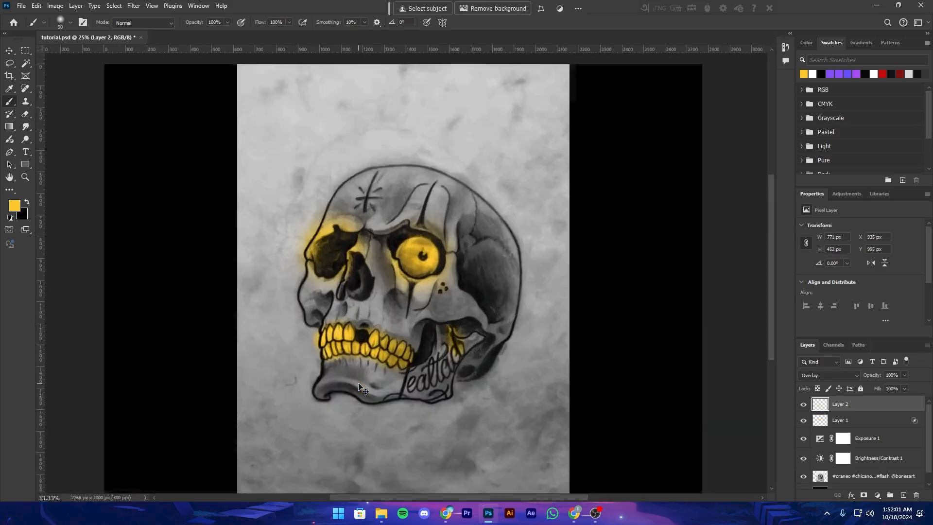
{"action": "key", "text": "ctrl+s"}
On a new Overlay layer, paint yellow over the star mark on the forehead and the line above the round eye
{"action": "scroll", "coordinate": [422, 225], "scroll_direction": "up", "scroll_amount": 2}
{"action": "mouse_move", "coordinate": [350, 179]}
{"action": "left_mouse_down"}
{"action": "mouse_move", "coordinate": [358, 152]}
{"action": "mouse_move", "coordinate": [342, 165]}
{"action": "left_mouse_up"}
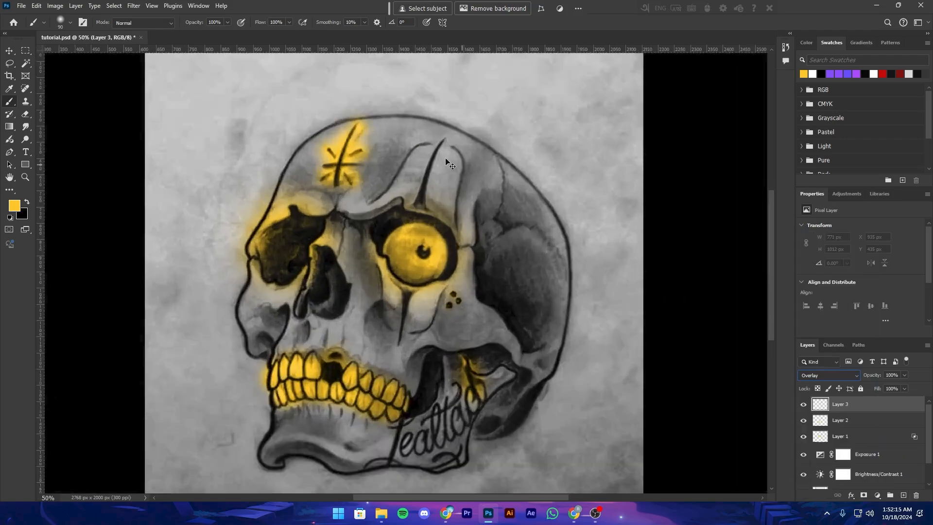
{"action": "left_click_drag", "start_coordinate": [443, 141], "coordinate": [423, 202]}
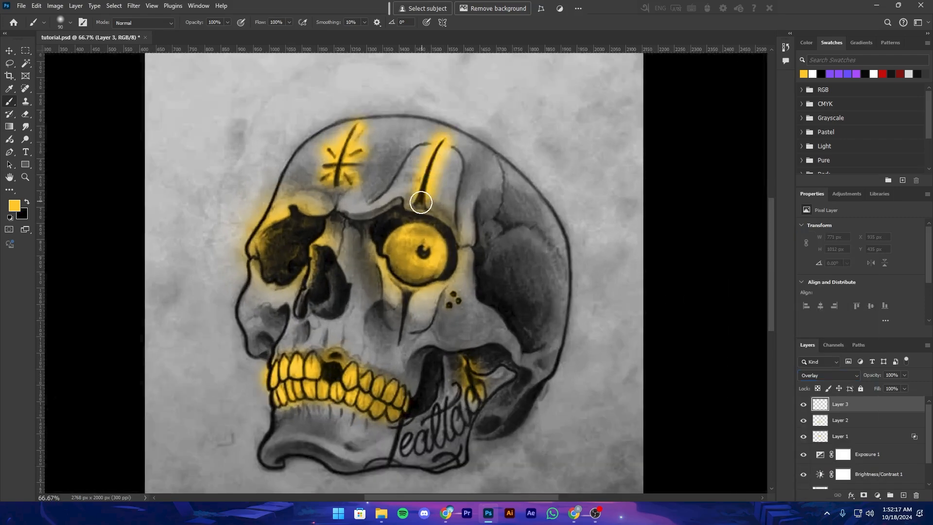
Paint the skull's nose cavity yellow on the same layer and save the document
{"action": "mouse_move", "coordinate": [296, 316]}
{"action": "left_mouse_down"}
{"action": "mouse_move", "coordinate": [329, 258]}
{"action": "mouse_move", "coordinate": [335, 315]}
{"action": "left_mouse_up"}
{"action": "key", "text": "ctrl+minus"}
{"action": "key", "text": "ctrl+minus"}
{"action": "key", "text": "ctrl+minus"}
{"action": "key", "text": "ctrl+plus"}
{"action": "key", "text": "ctrl+plus"}
{"action": "key", "text": "ctrl+s"}
Paint the vertical line below the round eye yellow and save the document
{"action": "left_click_drag", "start_coordinate": [397, 272], "coordinate": [375, 289]}
{"action": "key", "text": "ctrl+minus"}
{"action": "key", "text": "ctrl+minus"}
{"action": "key", "text": "ctrl+plus"}
{"action": "key", "text": "ctrl+plus"}
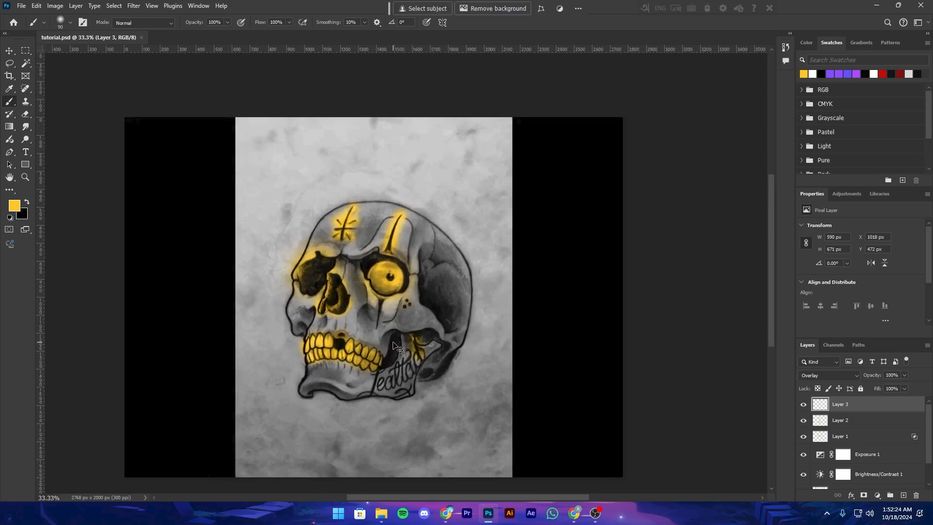
{"action": "left_click_drag", "start_coordinate": [367, 345], "coordinate": [366, 347]}
{"action": "left_click_drag", "start_coordinate": [394, 324], "coordinate": [401, 312]}
{"action": "key", "text": "ctrl+minus"}
{"action": "key", "text": "ctrl+plus"}
{"action": "key", "text": "ctrl+s"}
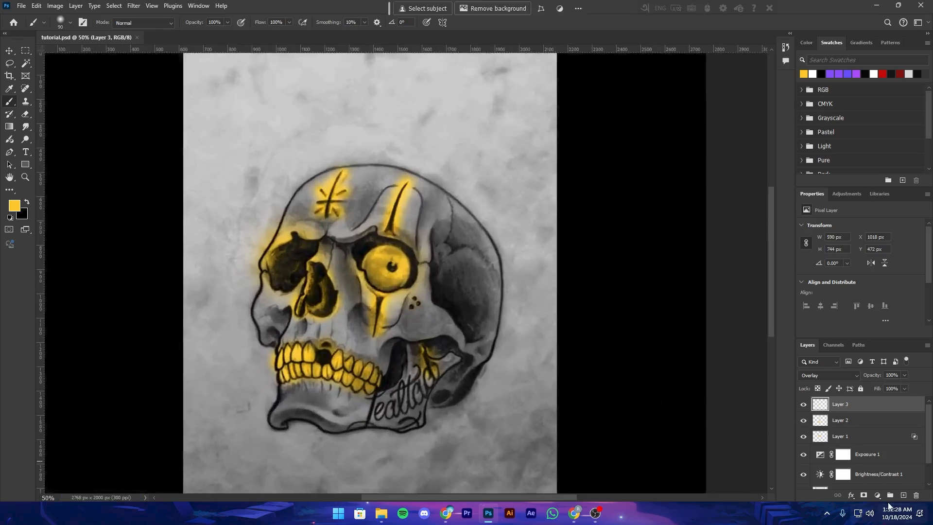
Add a new layer in Color Dodge mode and paint yellow over the line above the round eye and the teeth
{"action": "left_click", "coordinate": [903, 495]}
{"action": "left_click", "coordinate": [829, 375]}
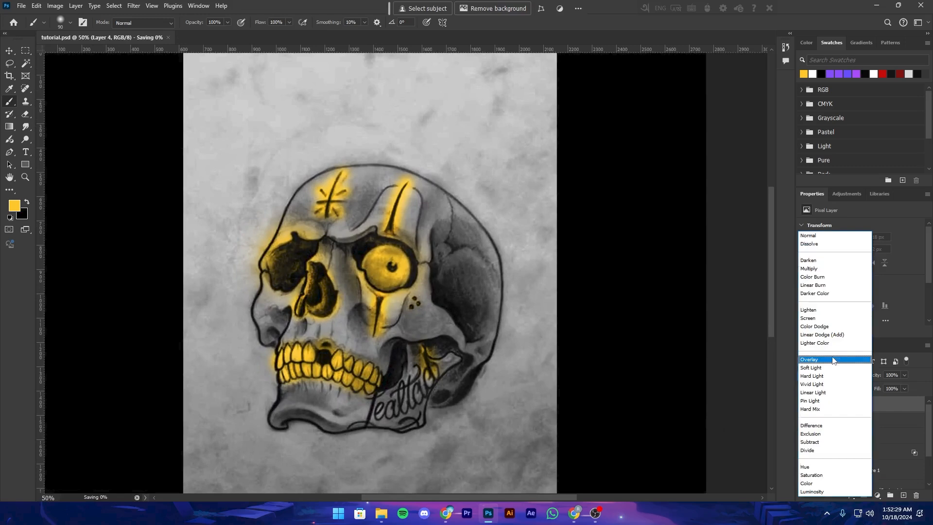
{"action": "left_click", "coordinate": [834, 326]}
{"action": "scroll", "coordinate": [403, 157], "scroll_direction": "up", "scroll_amount": 1}
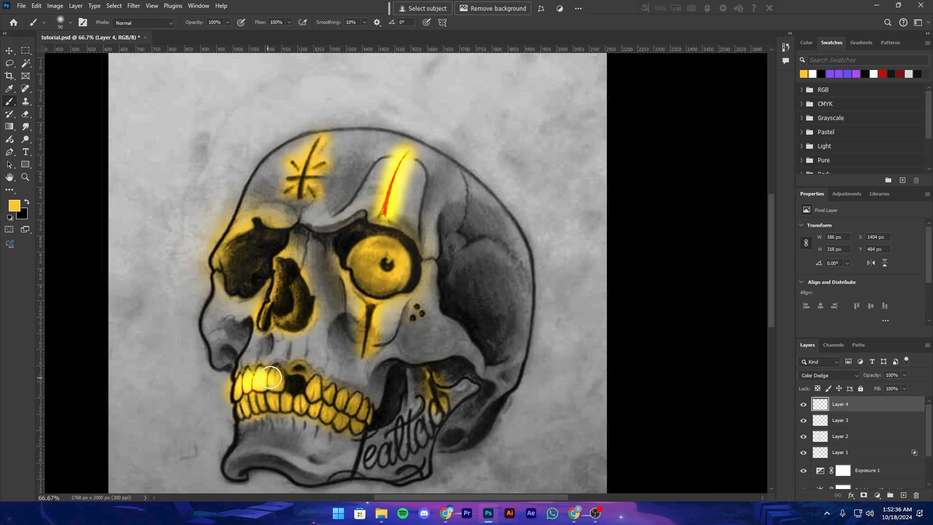
{"action": "left_click_drag", "start_coordinate": [324, 389], "coordinate": [356, 416]}
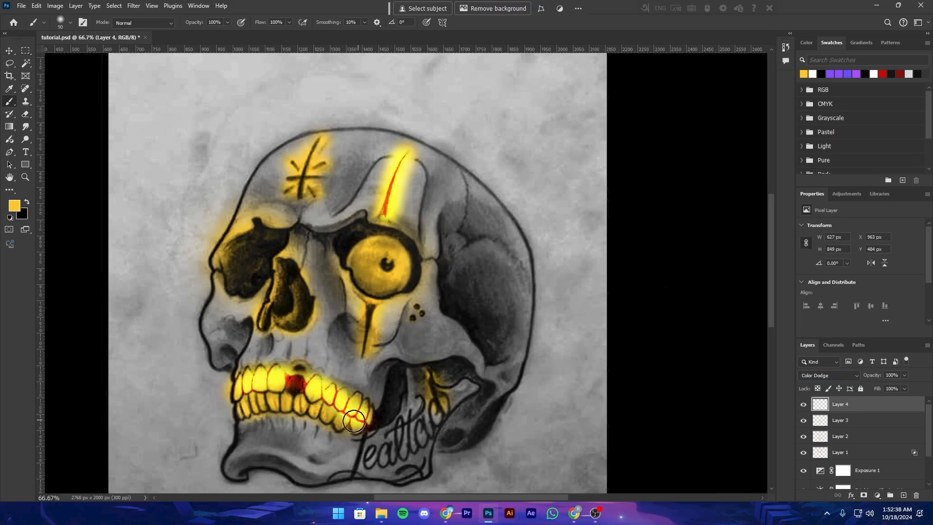
Lower the Color Dodge layer's fill to 16% and save the document
{"action": "left_click", "coordinate": [904, 389]}
{"action": "left_click_drag", "start_coordinate": [907, 399], "coordinate": [864, 401]}
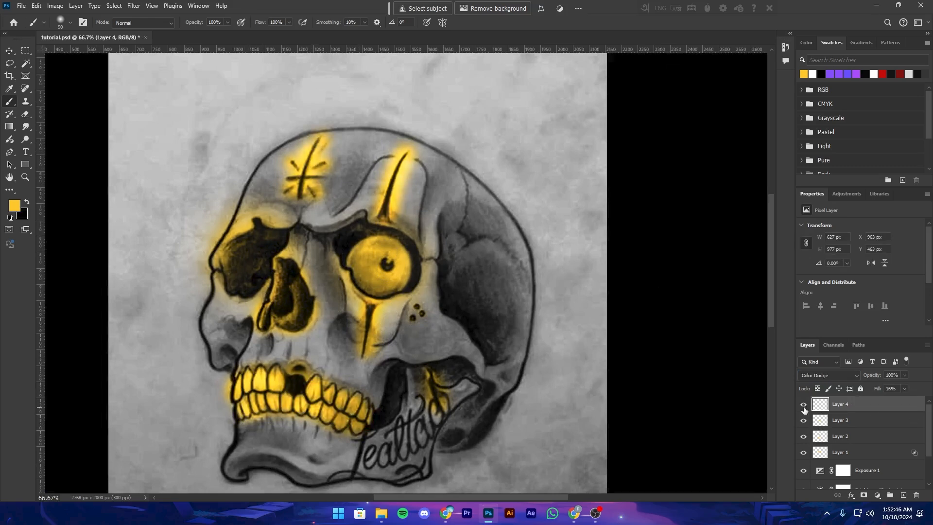
{"action": "key", "text": "ctrl+s"}
Add another new layer and set its blend mode to Linear Dodge (Add)
{"action": "key", "text": "ctrl+minus"}
{"action": "key", "text": "ctrl+minus"}
{"action": "key", "text": "ctrl+plus"}
{"action": "left_click", "coordinate": [903, 494]}
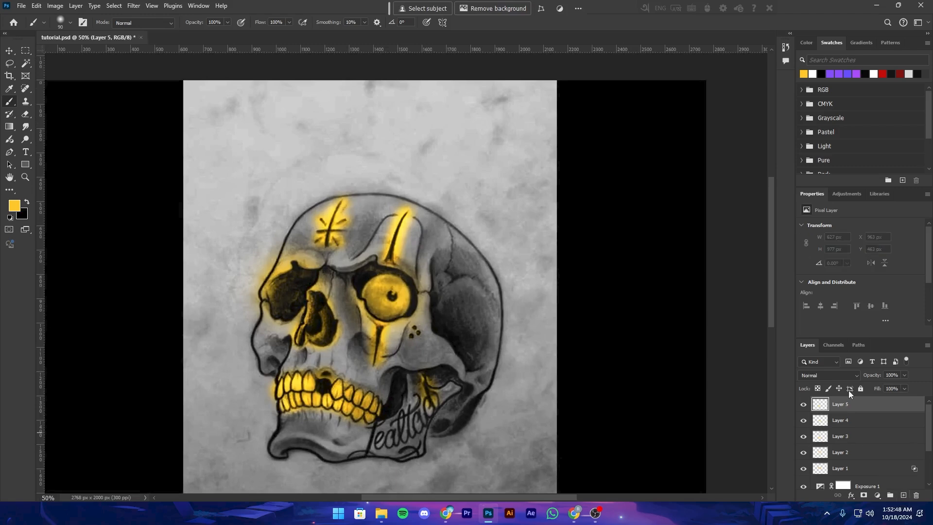
{"action": "left_click", "coordinate": [828, 375]}
{"action": "left_click", "coordinate": [826, 335]}
Try large soft yellow dabs at the skull's upper edge and over the round eye, and undo them
{"action": "right_click", "coordinate": [299, 220]}
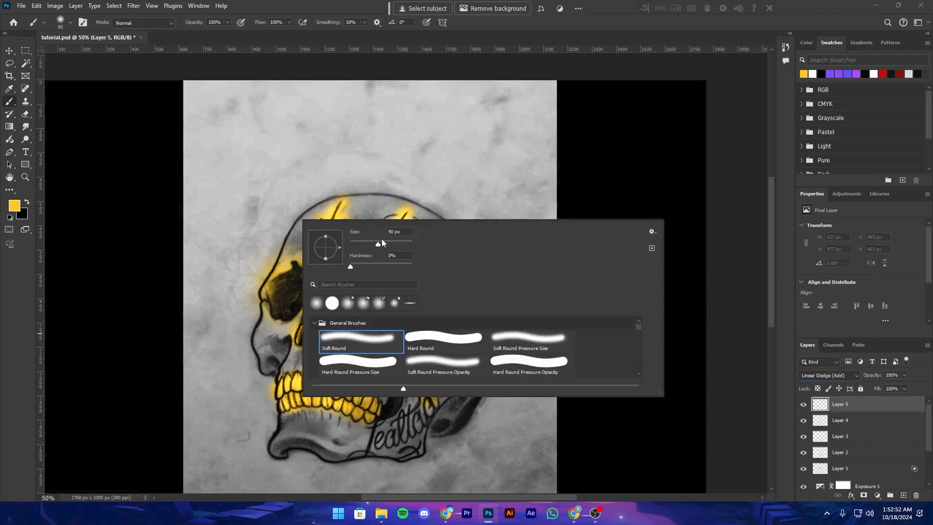
{"action": "left_click", "coordinate": [285, 242]}
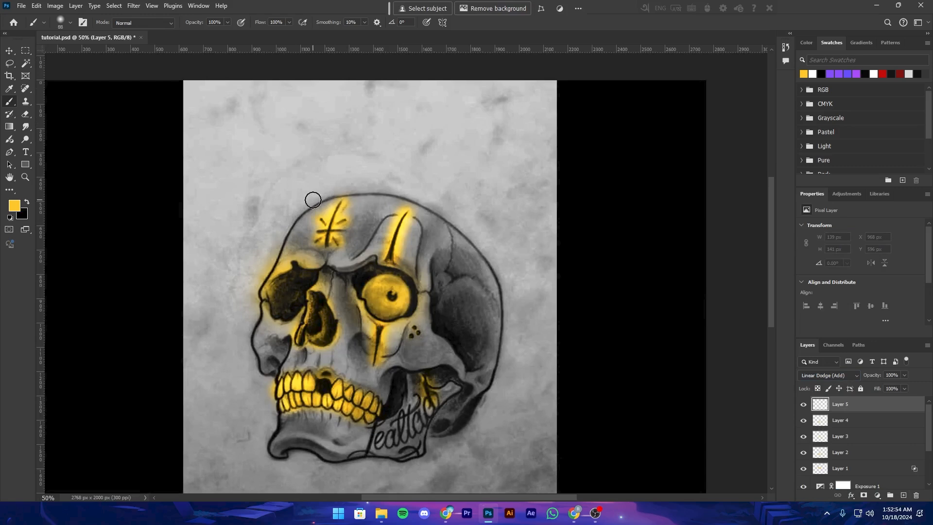
{"action": "left_click", "coordinate": [300, 216]}
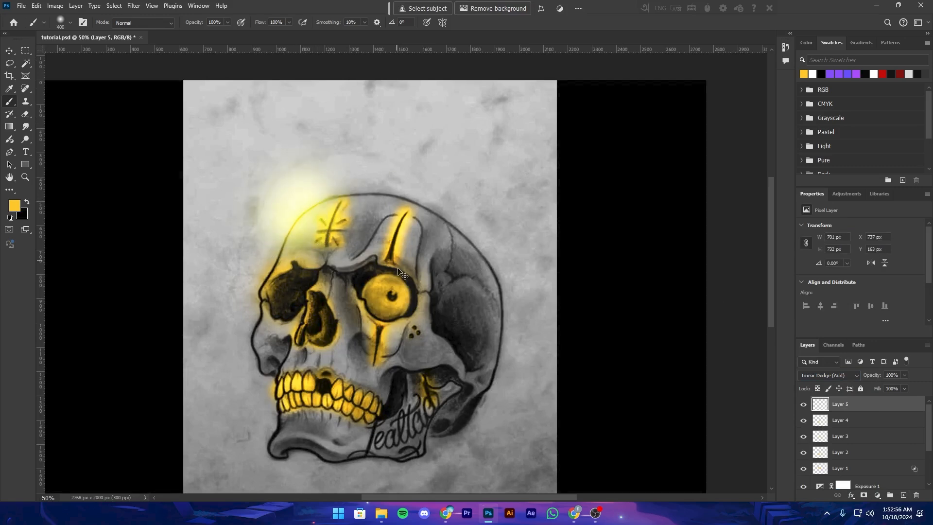
{"action": "key", "text": "ctrl+z"}
{"action": "left_click", "coordinate": [390, 286]}
{"action": "key", "text": "ctrl+z"}
Dab 300 px yellow glows over the round eye, teeth and forehead mark, undoing one tried on the empty socket
{"action": "key", "text": "bracketleft"}
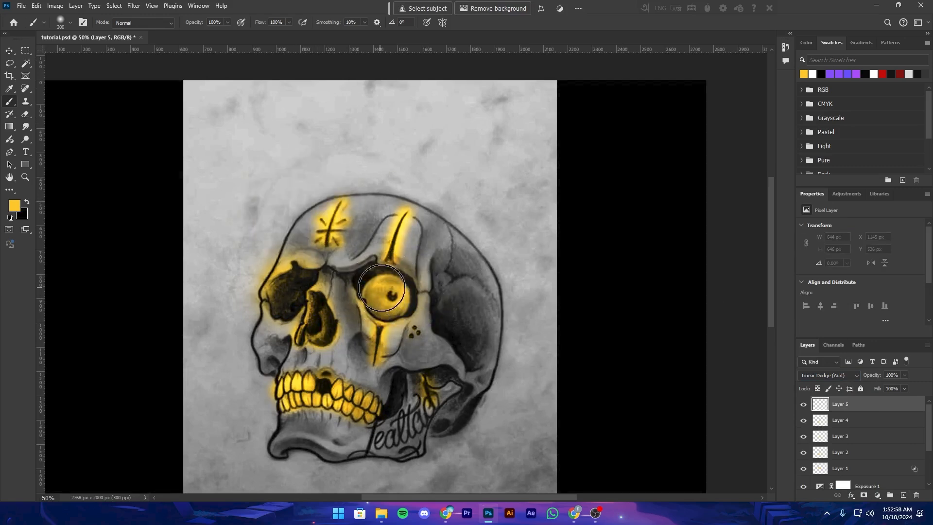
{"action": "left_click", "coordinate": [388, 297]}
{"action": "left_click", "coordinate": [307, 392]}
{"action": "left_click", "coordinate": [335, 223]}
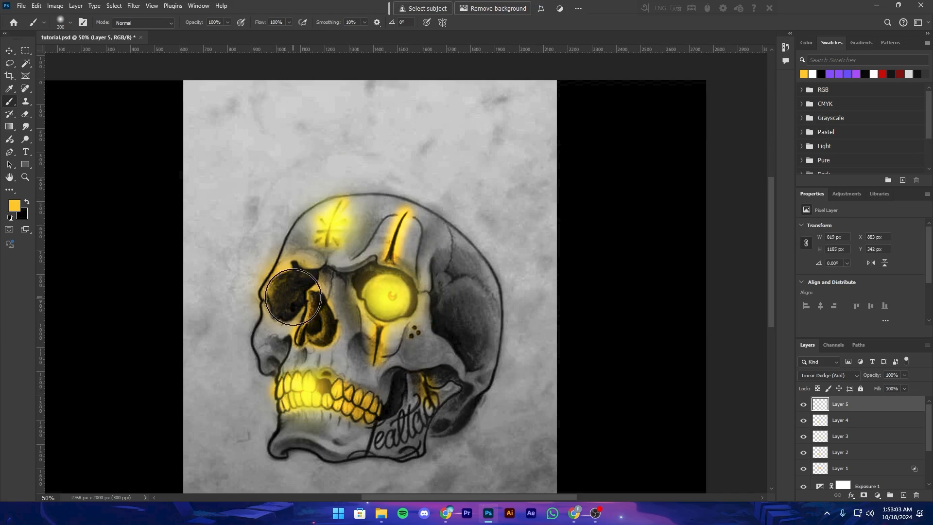
{"action": "left_click", "coordinate": [294, 299]}
{"action": "key", "text": "ctrl+z"}
Set the Linear Dodge layer's fill to 42% and pull in the white slider of its current-layer Blend If range
{"action": "left_click", "coordinate": [904, 388]}
{"action": "left_click_drag", "start_coordinate": [905, 400], "coordinate": [879, 399]}
{"action": "right_click", "coordinate": [842, 406]}
{"action": "left_click", "coordinate": [880, 250]}
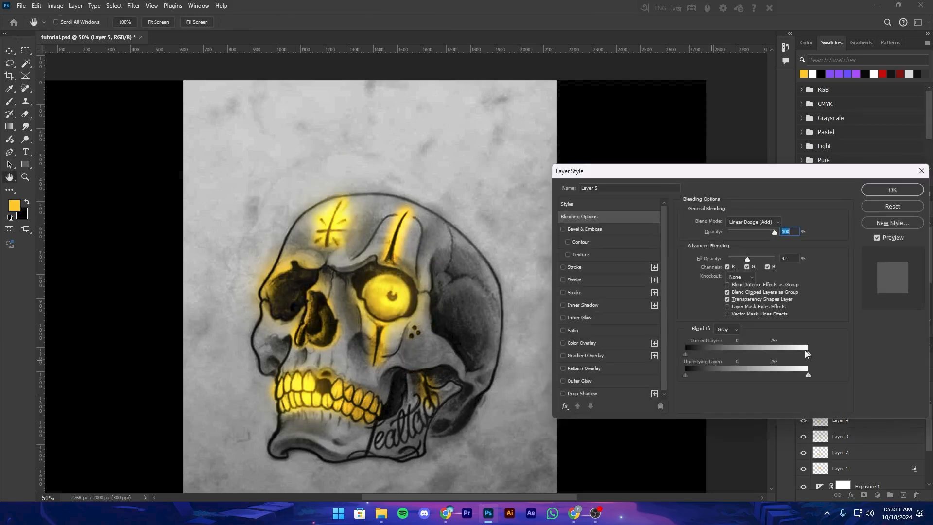
{"action": "left_click_drag", "start_coordinate": [807, 354], "coordinate": [760, 354]}
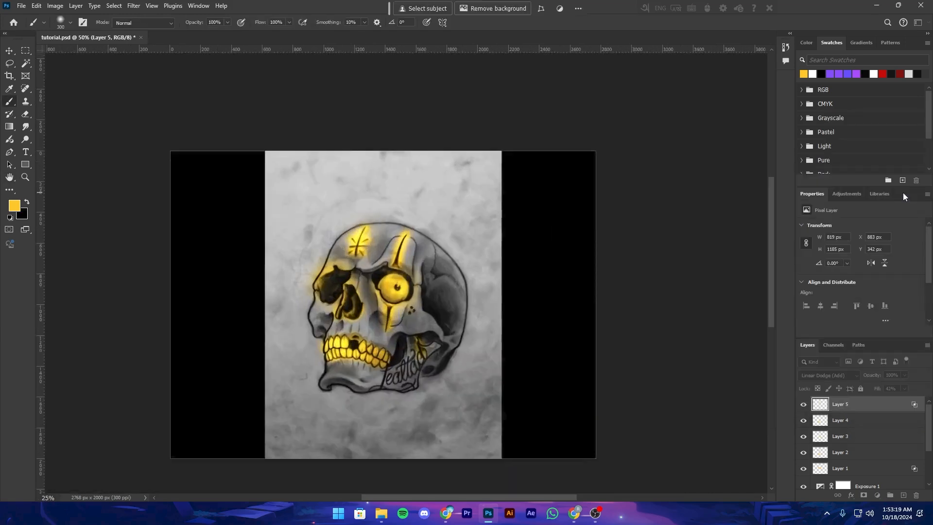
Set a new top layer's blend mode to Overlay and try yellow dabs at the skull's edges, undoing them
{"action": "left_click", "coordinate": [829, 375]}
{"action": "left_click", "coordinate": [826, 375]}
{"action": "left_click", "coordinate": [443, 247]}
{"action": "key", "text": "ctrl+z"}
{"action": "left_click", "coordinate": [324, 242]}
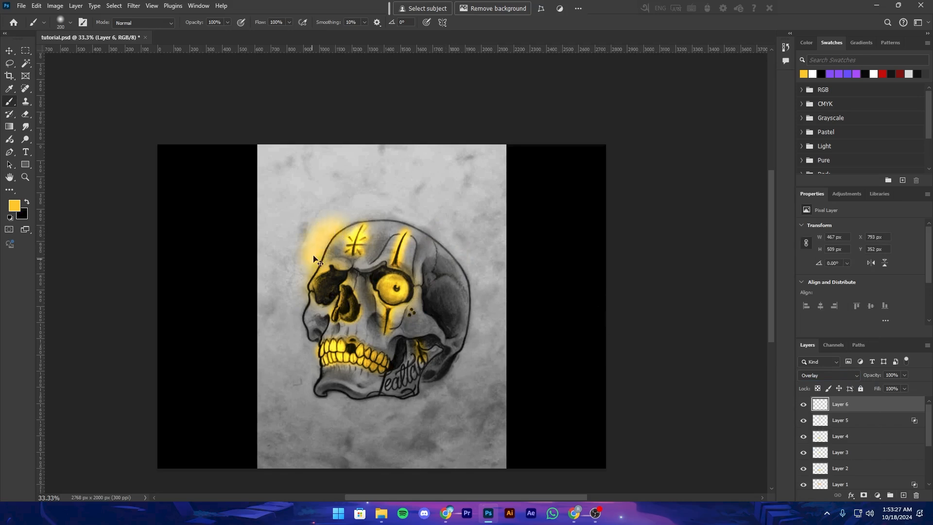
{"action": "key", "text": "ctrl+z"}
Paint a soft yellow glow around the skull's outline, along the back of the head, jaw and crown
{"action": "left_click_drag", "start_coordinate": [455, 266], "coordinate": [456, 367]}
{"action": "mouse_move", "coordinate": [278, 366]}
{"action": "left_mouse_down"}
{"action": "mouse_move", "coordinate": [349, 386]}
{"action": "mouse_move", "coordinate": [440, 432]}
{"action": "left_mouse_up"}
{"action": "left_click_drag", "start_coordinate": [369, 328], "coordinate": [375, 362]}
{"action": "left_click_drag", "start_coordinate": [396, 234], "coordinate": [479, 228]}
Add a layer mask to the outline glow, paint away the excess with black, and save the document
{"action": "left_click", "coordinate": [864, 495]}
{"action": "mouse_move", "coordinate": [559, 389]}
{"action": "left_mouse_down"}
{"action": "mouse_move", "coordinate": [563, 364]}
{"action": "mouse_move", "coordinate": [523, 202]}
{"action": "mouse_move", "coordinate": [351, 379]}
{"action": "mouse_move", "coordinate": [398, 439]}
{"action": "mouse_move", "coordinate": [362, 387]}
{"action": "left_mouse_up"}
{"action": "left_click_drag", "start_coordinate": [508, 306], "coordinate": [509, 370]}
{"action": "mouse_move", "coordinate": [509, 370]}
{"action": "left_mouse_down"}
{"action": "mouse_move", "coordinate": [474, 362]}
{"action": "mouse_move", "coordinate": [441, 309]}
{"action": "mouse_move", "coordinate": [448, 379]}
{"action": "left_mouse_up"}
{"action": "key", "text": "ctrl+s"}
{"action": "key", "text": "v"}
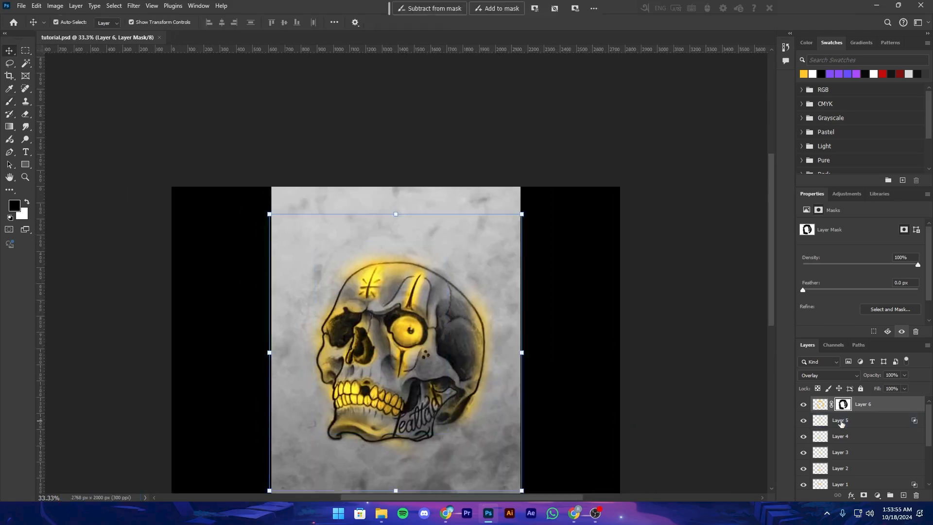
Duplicate the masked outline glow layer and set the copy's blend mode to Linear Dodge (Add)
{"action": "key", "text": "ctrl+j"}
{"action": "key", "text": "ctrl+s"}
{"action": "left_click", "coordinate": [827, 375]}
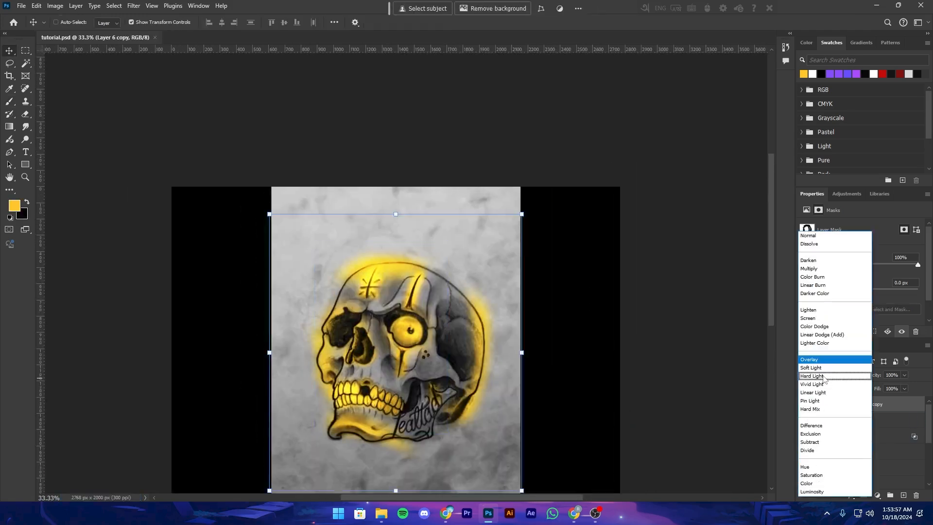
{"action": "left_click", "coordinate": [836, 336]}
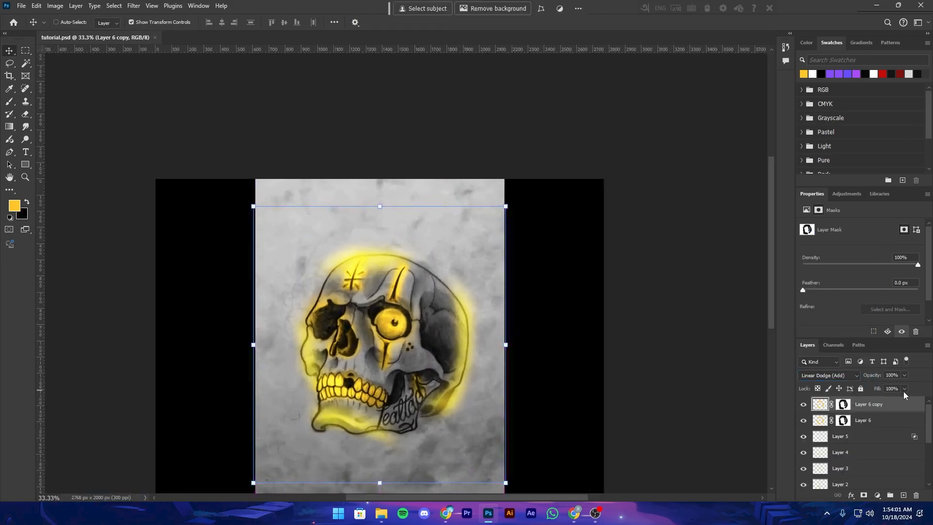
Lower the duplicated glow layer's fill, trying 3% and settling on 11%, and save the document
{"action": "left_click_drag", "start_coordinate": [905, 389], "coordinate": [862, 401]}
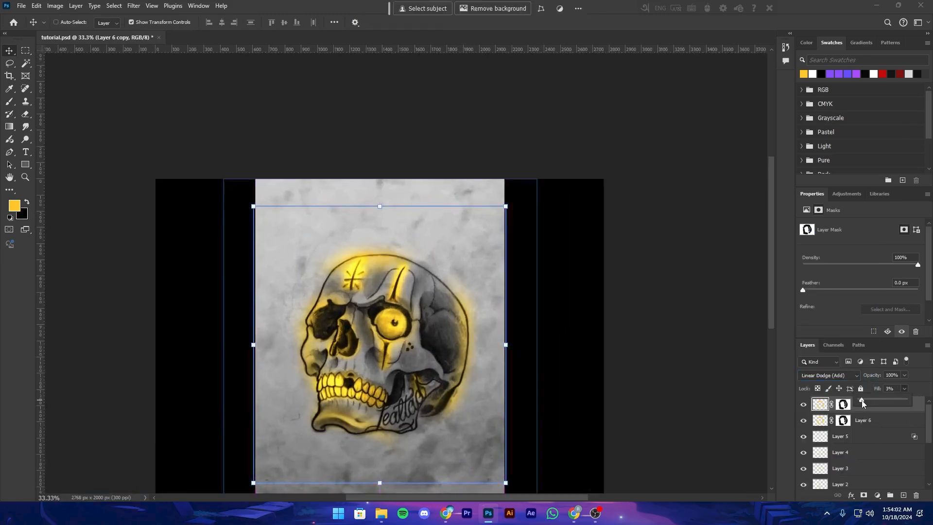
{"action": "left_click", "coordinate": [801, 407]}
{"action": "left_click_drag", "start_coordinate": [510, 458], "coordinate": [515, 409]}
{"action": "key", "text": "ctrl+s"}
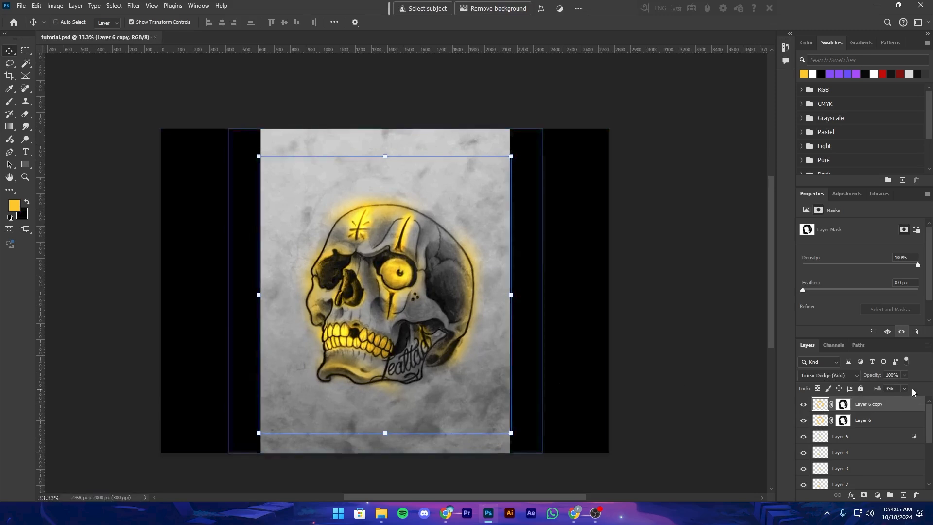
{"action": "key", "text": "ctrl+z"}
{"action": "key", "text": "ctrl+minus"}
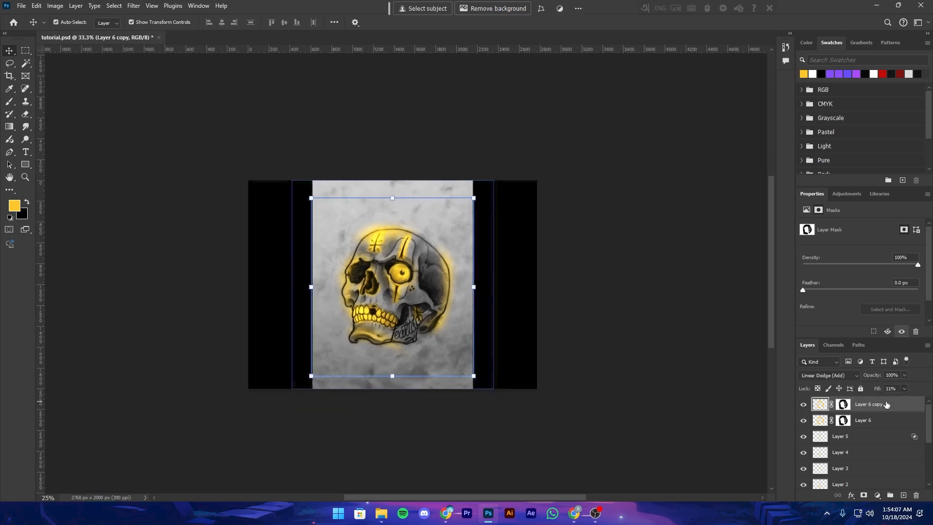
{"action": "key", "text": "ctrl+s"}
Examine the finished glowing skull artwork up close and as a whole
{"action": "left_click_drag", "start_coordinate": [612, 366], "coordinate": [611, 416]}
{"action": "key", "text": "ctrl+plus"}
{"action": "key", "text": "ctrl+plus"}
{"action": "left_click_drag", "start_coordinate": [411, 368], "coordinate": [483, 377]}
{"action": "key", "text": "ctrl+minus"}
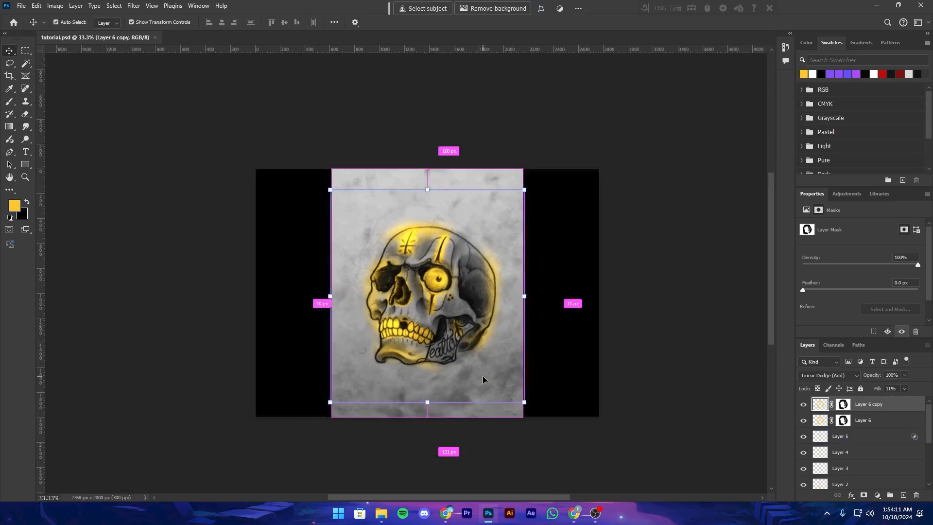
{"action": "key", "text": "ctrl+plus"}
{"action": "left_click_drag", "start_coordinate": [566, 431], "coordinate": [505, 476]}
{"action": "left_click_drag", "start_coordinate": [474, 324], "coordinate": [469, 310]}
{"action": "left_click_drag", "start_coordinate": [484, 347], "coordinate": [475, 231]}
{"action": "key", "text": "ctrl+minus"}
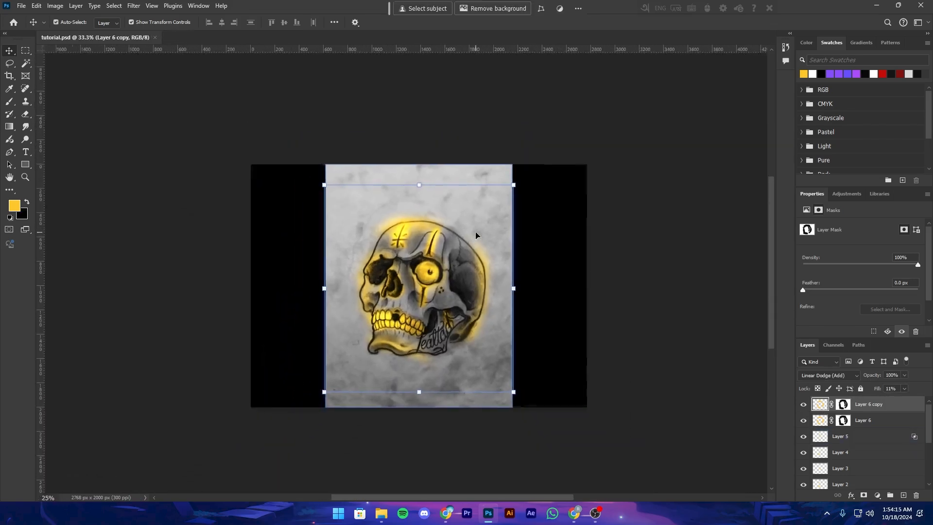
{"action": "key", "text": "ctrl+minus"}
{"action": "key", "text": "ctrl+plus"}
{"action": "key", "text": "ctrl+plus"}
{"action": "left_click_drag", "start_coordinate": [496, 315], "coordinate": [446, 304]}
{"action": "key", "text": "ctrl+minus"}
{"action": "key", "text": "ctrl+plus"}
{"action": "left_click_drag", "start_coordinate": [385, 412], "coordinate": [507, 420]}
{"action": "key", "text": "ctrl+minus"}
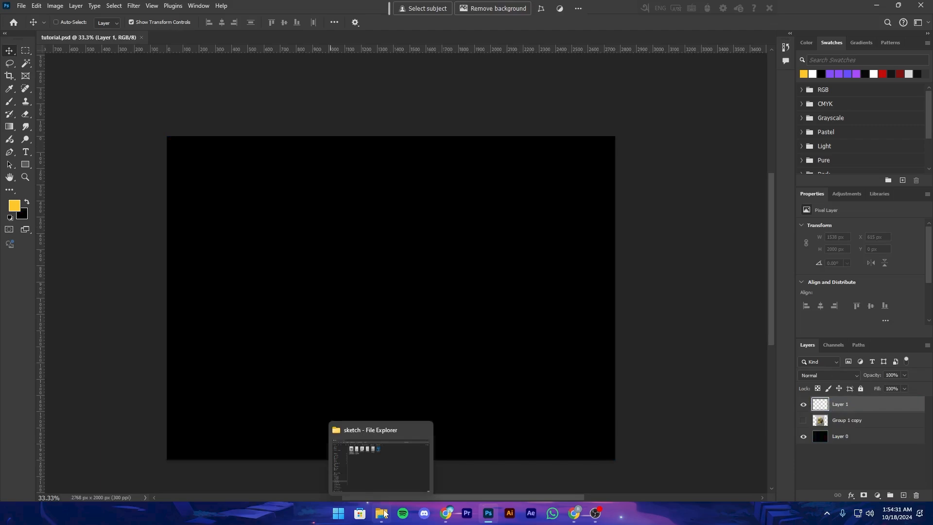
Switch to File Explorer and place the "Artist Spends Hundreds Of Hours..." sketch from the sketch folder into the Photoshop document
{"action": "left_click", "coordinate": [383, 514]}
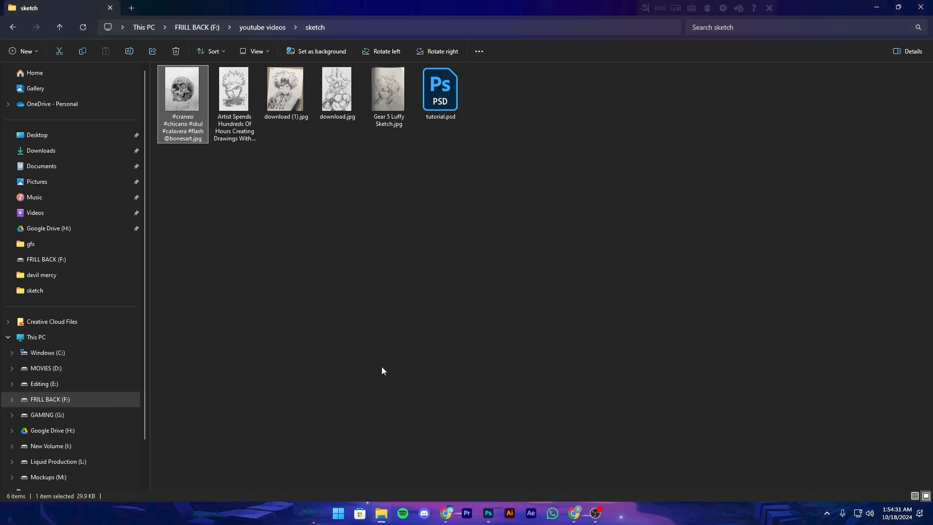
{"action": "left_click", "coordinate": [257, 140]}
{"action": "mouse_move", "coordinate": [239, 123]}
{"action": "left_mouse_down"}
{"action": "mouse_move", "coordinate": [490, 502]}
{"action": "mouse_move", "coordinate": [442, 425]}
{"action": "mouse_move", "coordinate": [446, 433]}
{"action": "left_mouse_up"}
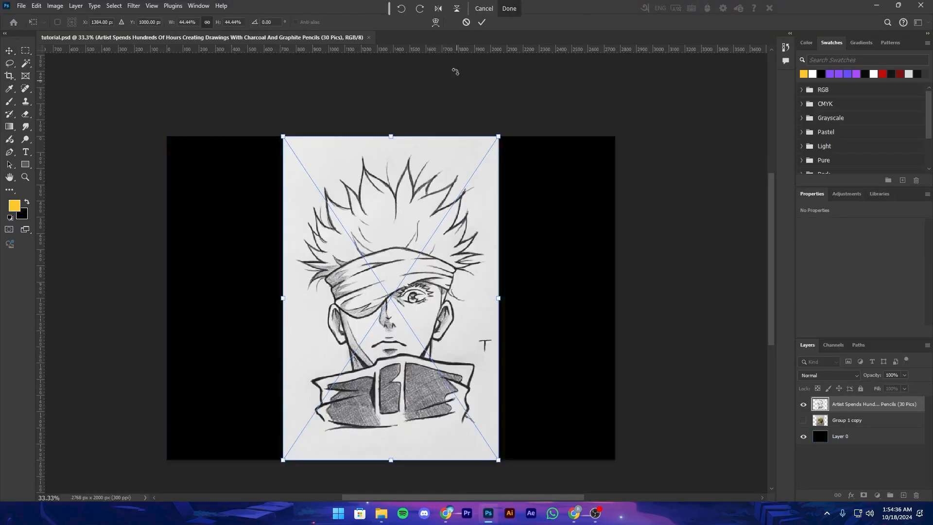
{"action": "left_click", "coordinate": [481, 22]}
Scale the placed character sketch to 47.51% and apply the transform
{"action": "key", "text": "ctrl+minus"}
{"action": "key", "text": "ctrl+minus"}
{"action": "key", "text": "ctrl+plus"}
{"action": "mouse_move", "coordinate": [517, 283]}
{"action": "left_mouse_down"}
{"action": "mouse_move", "coordinate": [534, 242]}
{"action": "mouse_move", "coordinate": [498, 256]}
{"action": "left_mouse_up"}
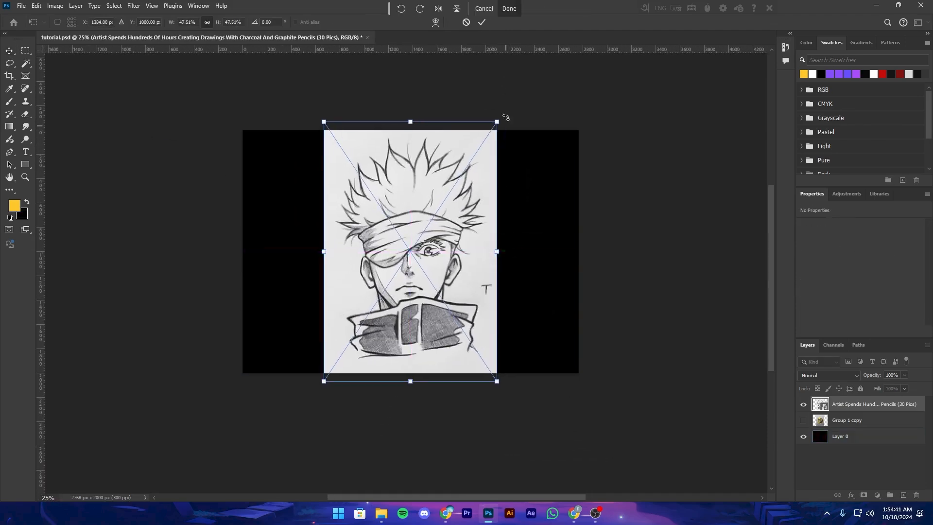
{"action": "left_click", "coordinate": [483, 23]}
{"action": "key", "text": "ctrl+plus"}
{"action": "left_click_drag", "start_coordinate": [471, 294], "coordinate": [451, 321]}
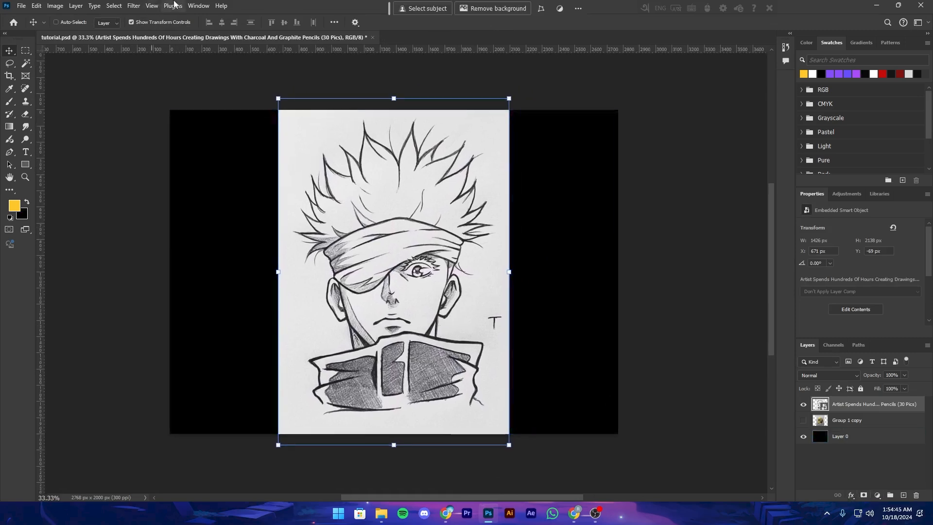
Apply a Camera Raw Filter to the character sketch with Texture +10, Clarity +13 and Sharpening 22
{"action": "left_click", "coordinate": [133, 6]}
{"action": "left_click", "coordinate": [161, 82]}
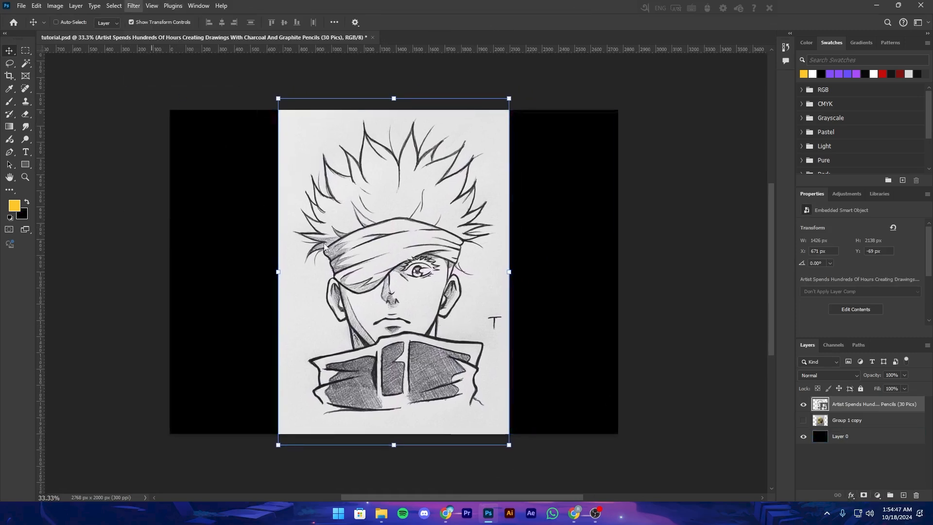
{"action": "scroll", "coordinate": [619, 262], "scroll_direction": "down", "scroll_amount": 5}
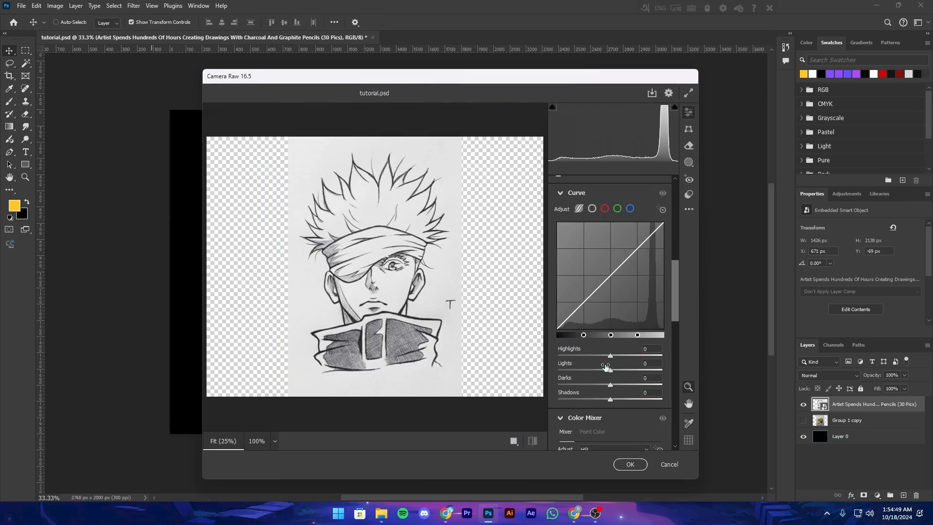
{"action": "scroll", "coordinate": [606, 366], "scroll_direction": "up", "scroll_amount": 4}
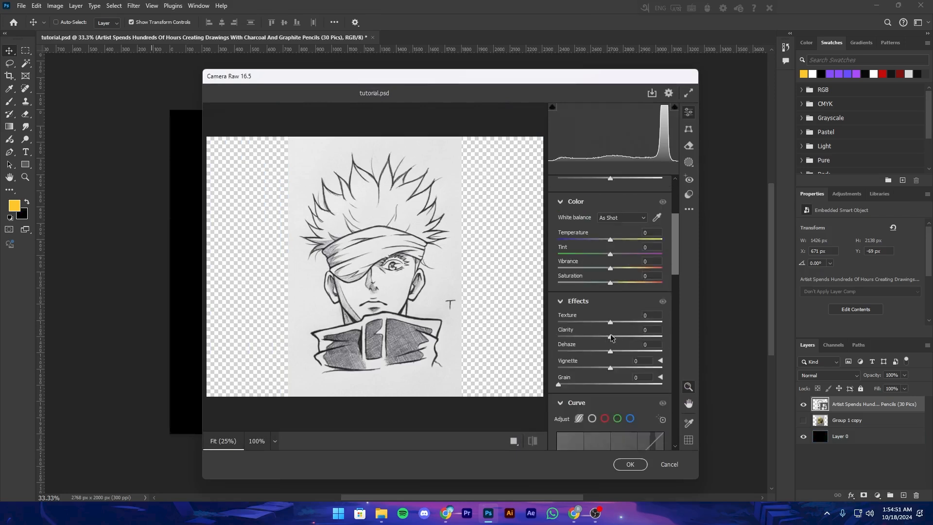
{"action": "left_click_drag", "start_coordinate": [616, 326], "coordinate": [615, 331]}
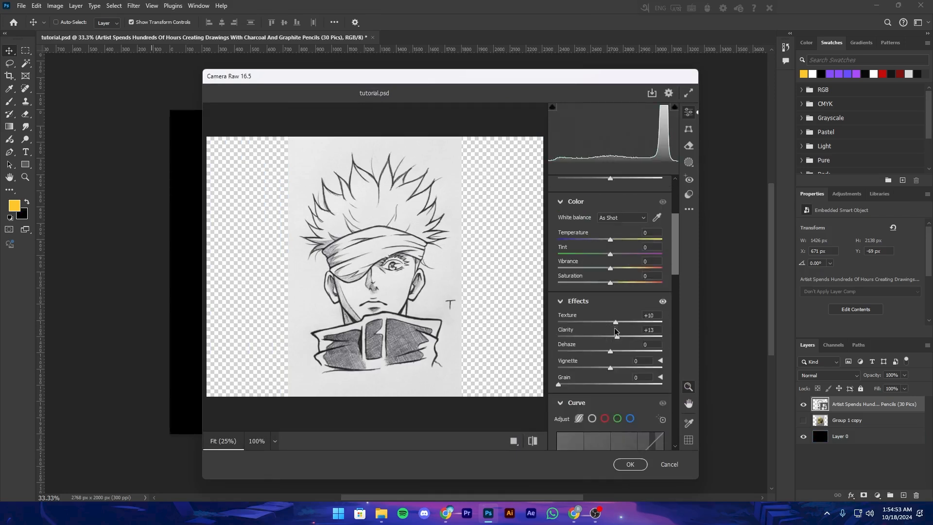
{"action": "scroll", "coordinate": [611, 368], "scroll_direction": "down", "scroll_amount": 5}
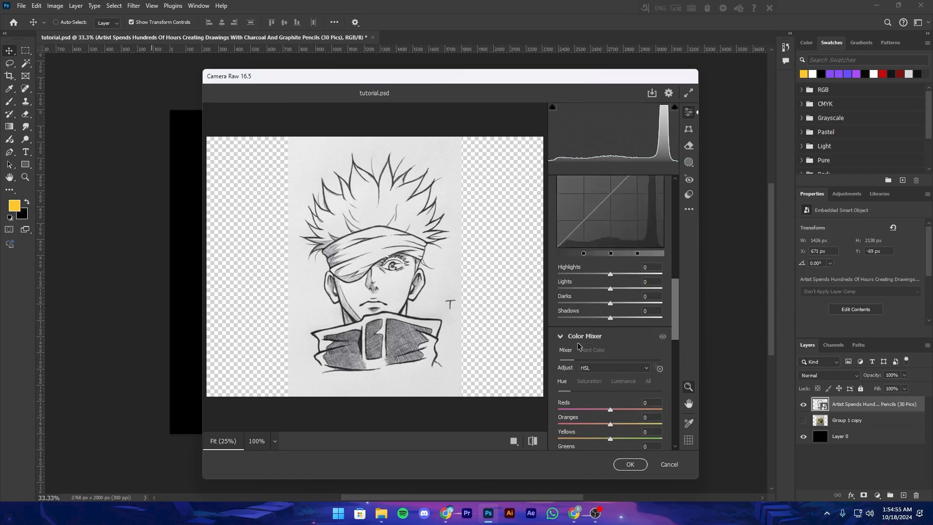
{"action": "scroll", "coordinate": [578, 346], "scroll_direction": "down", "scroll_amount": 8}
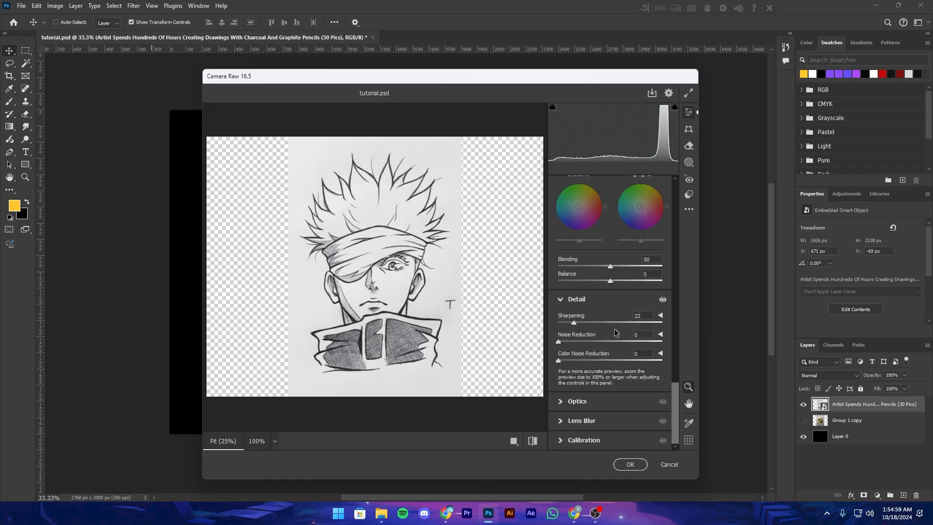
{"action": "scroll", "coordinate": [615, 332], "scroll_direction": "up", "scroll_amount": 8}
{"action": "left_click", "coordinate": [629, 465]}
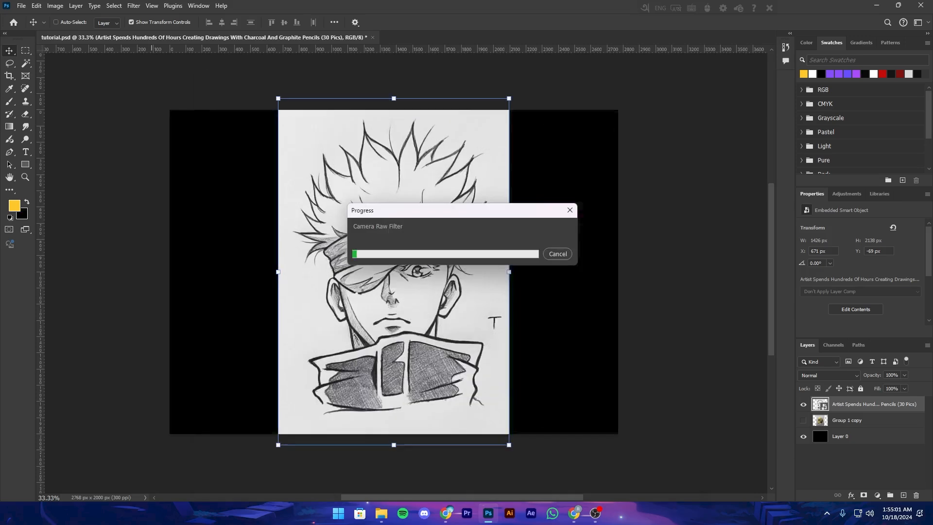
{"action": "key", "text": "ctrl+minus"}
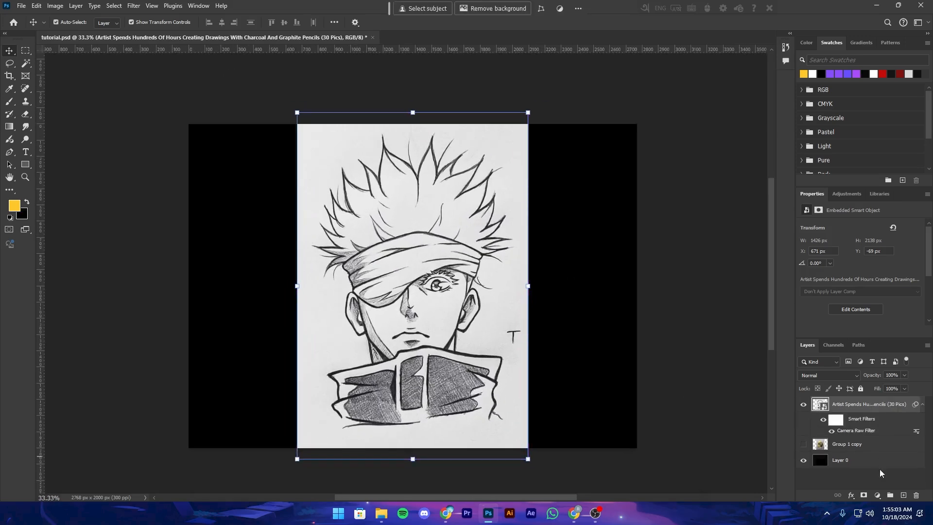
Add an Exposure adjustment layer above the character sketch and set its exposure to -1.77
{"action": "left_click", "coordinate": [877, 495]}
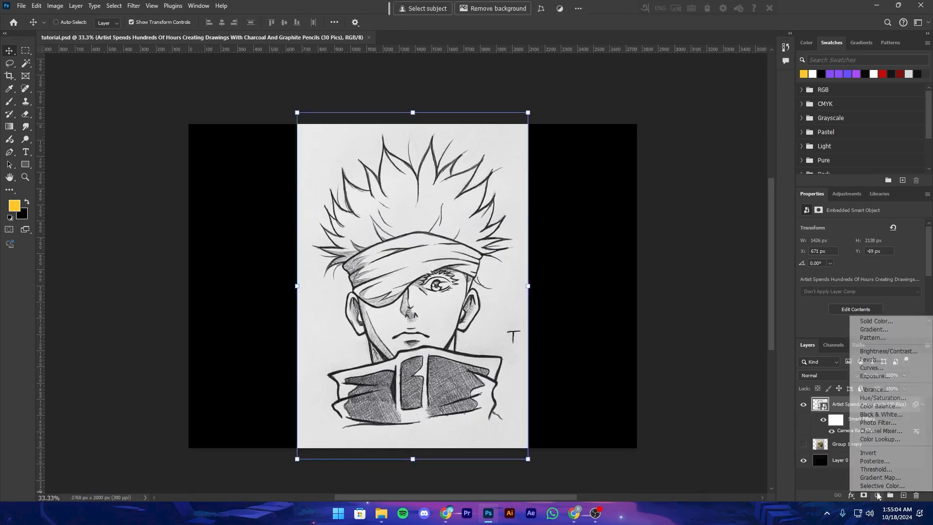
{"action": "left_click", "coordinate": [875, 376]}
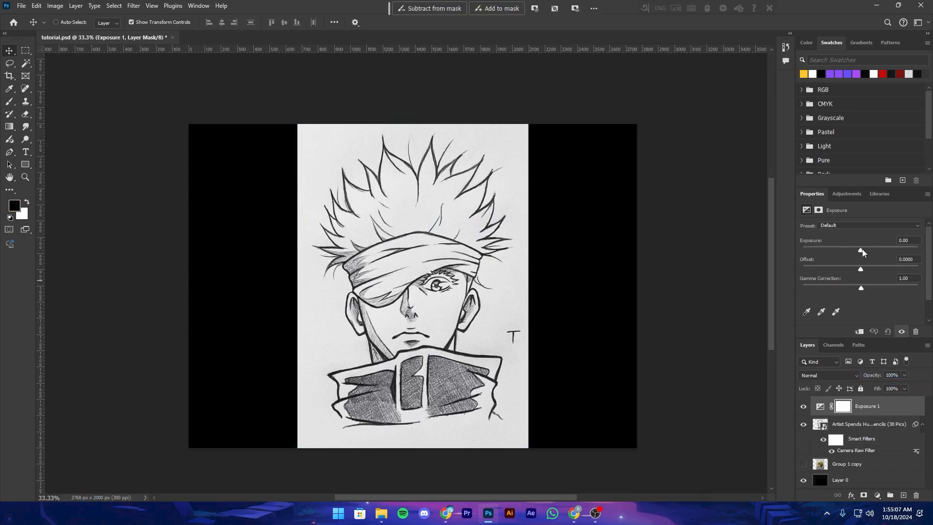
{"action": "left_click_drag", "start_coordinate": [862, 249], "coordinate": [845, 251]}
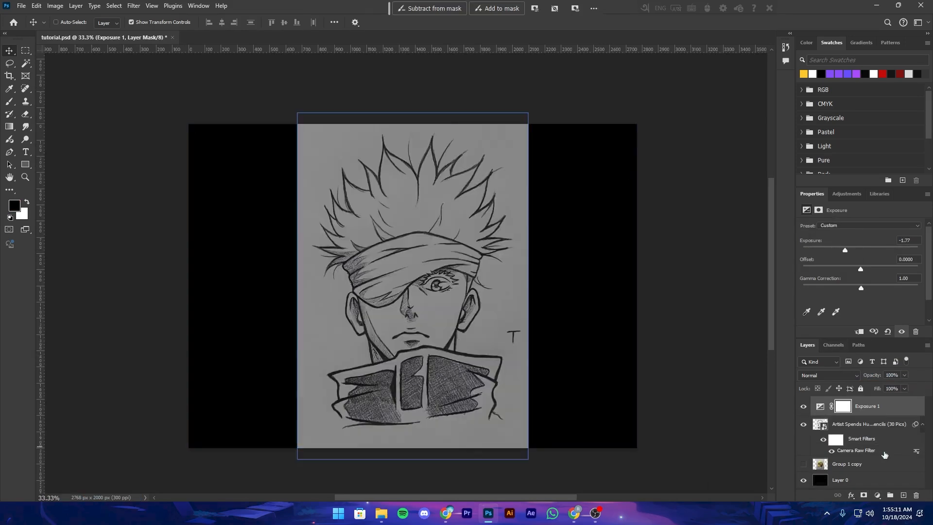
Create a new layer above the exposure adjustment and set the Brush's foreground colour to purple 6905ff
{"action": "left_click", "coordinate": [904, 494]}
{"action": "key", "text": "ctrl+plus"}
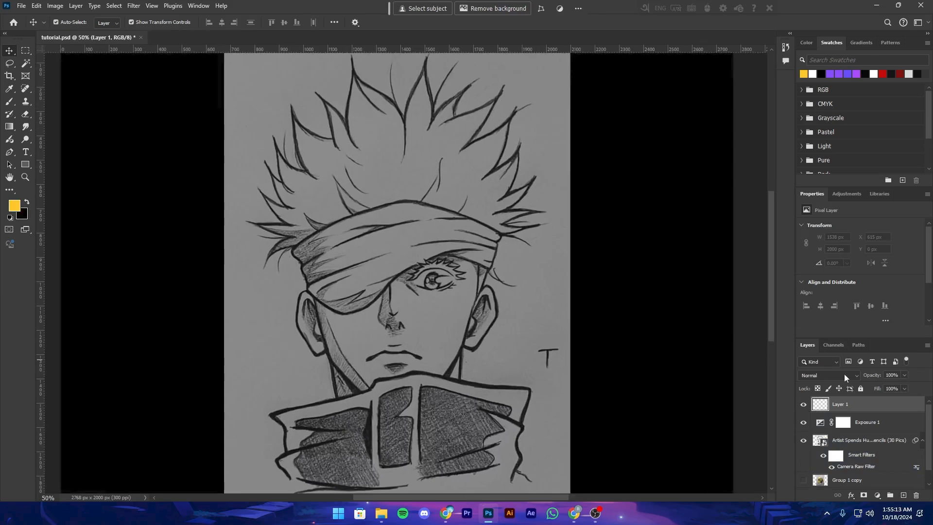
{"action": "left_click", "coordinate": [10, 102]}
{"action": "left_click", "coordinate": [18, 209]}
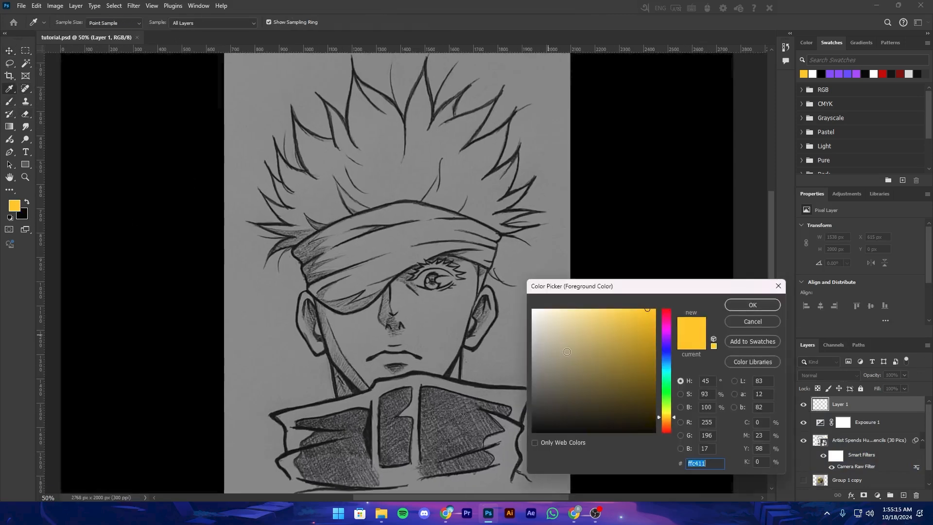
{"action": "mouse_move", "coordinate": [662, 346]}
{"action": "left_mouse_down"}
{"action": "mouse_move", "coordinate": [665, 333]}
{"action": "mouse_move", "coordinate": [668, 345]}
{"action": "mouse_move", "coordinate": [617, 309]}
{"action": "mouse_move", "coordinate": [652, 295]}
{"action": "left_mouse_up"}
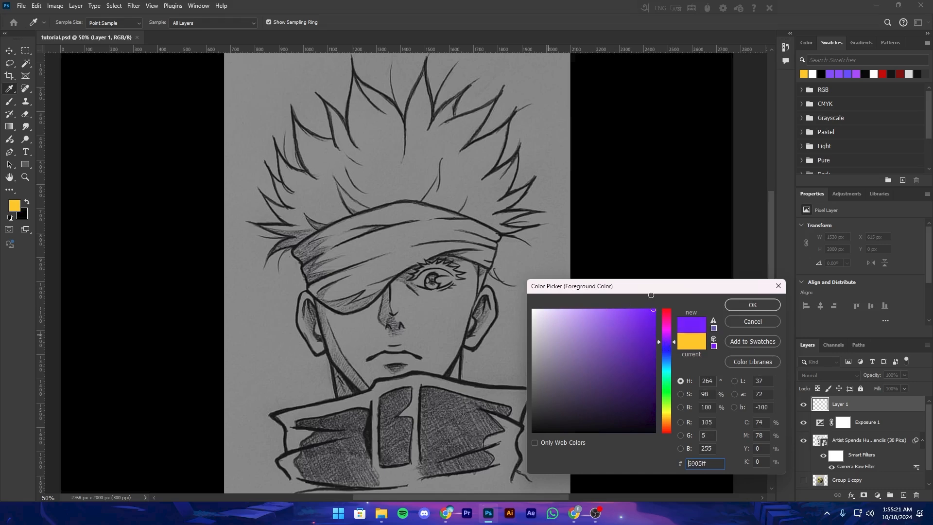
{"action": "left_click", "coordinate": [734, 304]}
{"action": "key", "text": "b"}
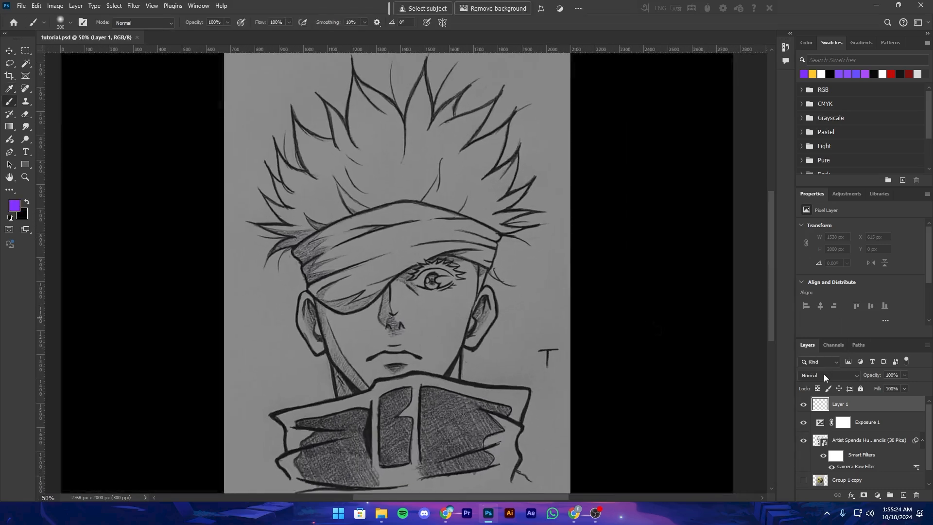
Set the new layer's blend mode to Overlay and the soft round brush's size to 139 px
{"action": "left_click", "coordinate": [824, 374]}
{"action": "left_click", "coordinate": [817, 360]}
{"action": "right_click", "coordinate": [441, 230]}
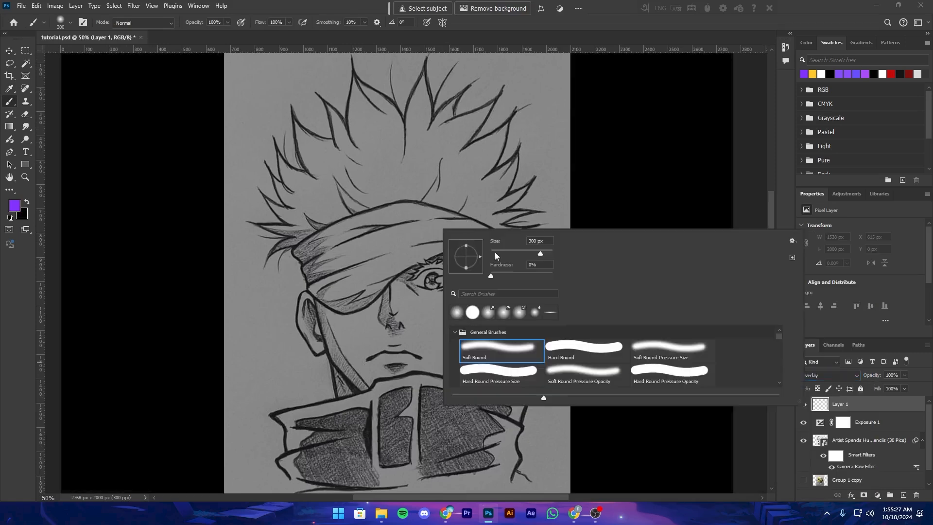
{"action": "left_click_drag", "start_coordinate": [538, 252], "coordinate": [527, 252]}
{"action": "left_click", "coordinate": [386, 303]}
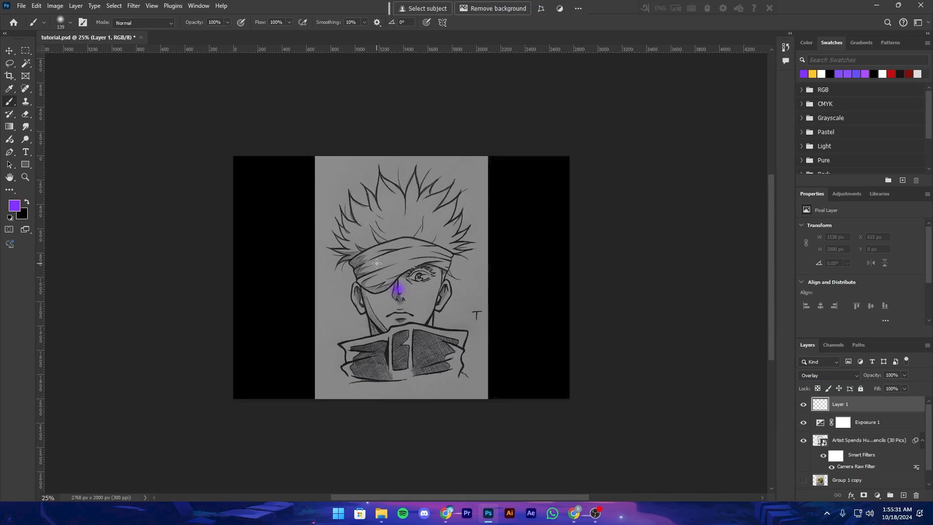
{"action": "left_click", "coordinate": [639, 418], "text": "shift"}
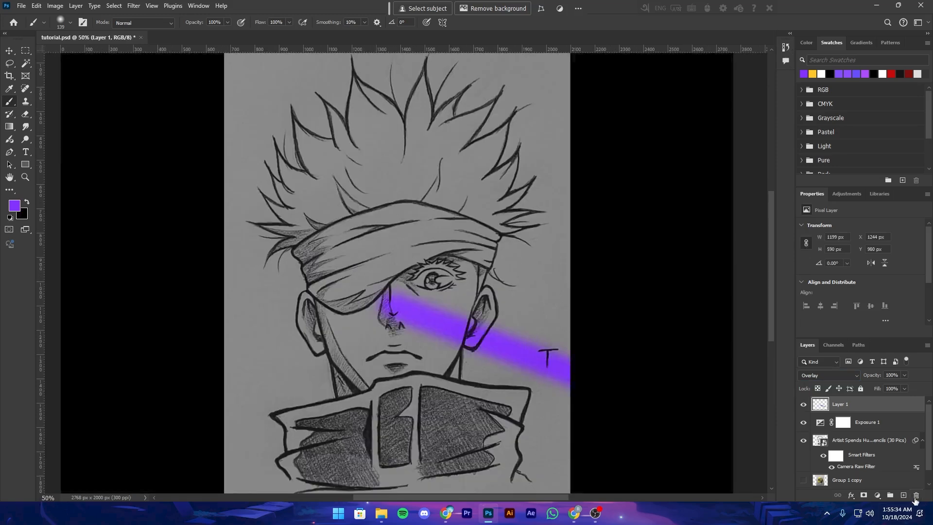
{"action": "key", "text": "ctrl+z"}
{"action": "key", "text": "ctrl+z"}
Reselect Overlay as the paint layer's blend mode and shrink the brush, undoing a trial dab beside the eye
{"action": "left_click", "coordinate": [829, 375]}
{"action": "left_click", "coordinate": [815, 359]}
{"action": "key", "text": "ctrl+plus"}
{"action": "left_click", "coordinate": [506, 271]}
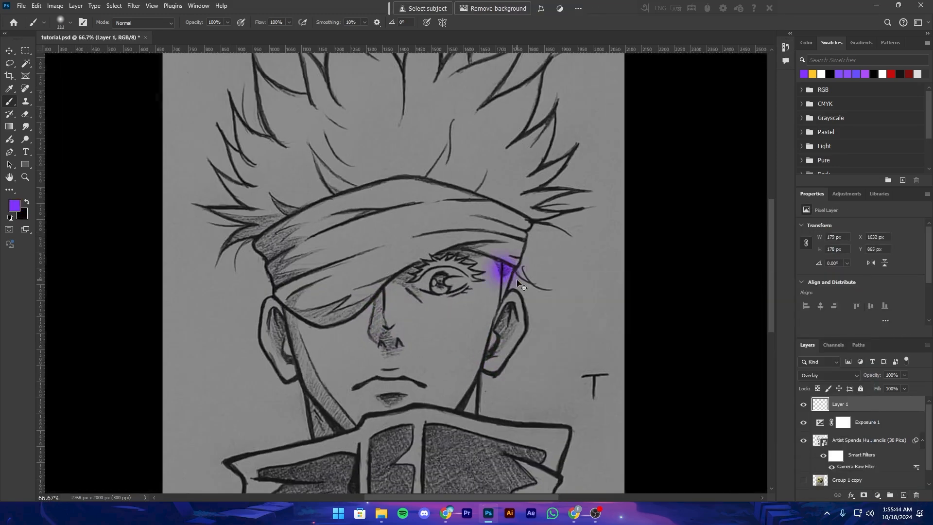
{"action": "key", "text": "bracketleft"}
{"action": "key", "text": "bracketleft"}
{"action": "key", "text": "bracketleft"}
{"action": "key", "text": "bracketleft"}
{"action": "key", "text": "ctrl+z"}
Paint purple along the blindfold's right end, the neighbouring hair tip and the right jawline with a 70 px soft brush, undoing a misplaced stroke
{"action": "left_click", "coordinate": [511, 274]}
{"action": "mouse_move", "coordinate": [512, 274]}
{"action": "left_mouse_down"}
{"action": "mouse_move", "coordinate": [527, 233]}
{"action": "mouse_move", "coordinate": [583, 211]}
{"action": "left_mouse_up"}
{"action": "mouse_move", "coordinate": [549, 275]}
{"action": "left_mouse_down"}
{"action": "mouse_move", "coordinate": [575, 250]}
{"action": "mouse_move", "coordinate": [572, 259]}
{"action": "left_mouse_up"}
{"action": "key", "text": "bracketleft"}
{"action": "left_click_drag", "start_coordinate": [515, 311], "coordinate": [573, 423]}
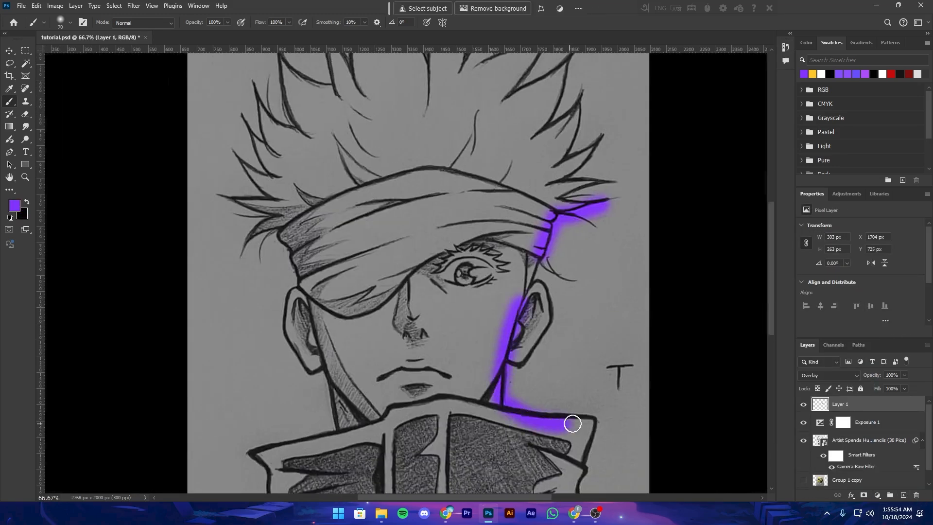
{"action": "key", "text": "ctrl+z"}
Paint purple along the collar's upper and outer edges on the right and along the right side of the neck
{"action": "left_click_drag", "start_coordinate": [504, 413], "coordinate": [583, 466]}
{"action": "left_click_drag", "start_coordinate": [583, 403], "coordinate": [594, 266]}
{"action": "left_click_drag", "start_coordinate": [594, 328], "coordinate": [581, 396]}
{"action": "left_click_drag", "start_coordinate": [548, 133], "coordinate": [491, 250]}
{"action": "left_click_drag", "start_coordinate": [492, 247], "coordinate": [509, 413]}
Paint purple along the left side of the neck, the left ear and the blindfold's lower edge
{"action": "left_click_drag", "start_coordinate": [396, 447], "coordinate": [334, 325]}
{"action": "left_click_drag", "start_coordinate": [340, 403], "coordinate": [310, 345]}
{"action": "mouse_move", "coordinate": [345, 333]}
{"action": "left_mouse_down"}
{"action": "mouse_move", "coordinate": [458, 292]}
{"action": "mouse_move", "coordinate": [555, 274]}
{"action": "left_mouse_up"}
Paint purple accents along selected hair spikes at the top, above the blindfold and at the far left tip
{"action": "key", "text": "ctrl+minus"}
{"action": "left_click_drag", "start_coordinate": [327, 125], "coordinate": [370, 148]}
{"action": "left_click_drag", "start_coordinate": [365, 111], "coordinate": [381, 131]}
{"action": "left_click_drag", "start_coordinate": [395, 81], "coordinate": [447, 140]}
{"action": "left_click_drag", "start_coordinate": [469, 93], "coordinate": [474, 120]}
{"action": "left_click_drag", "start_coordinate": [372, 194], "coordinate": [404, 219]}
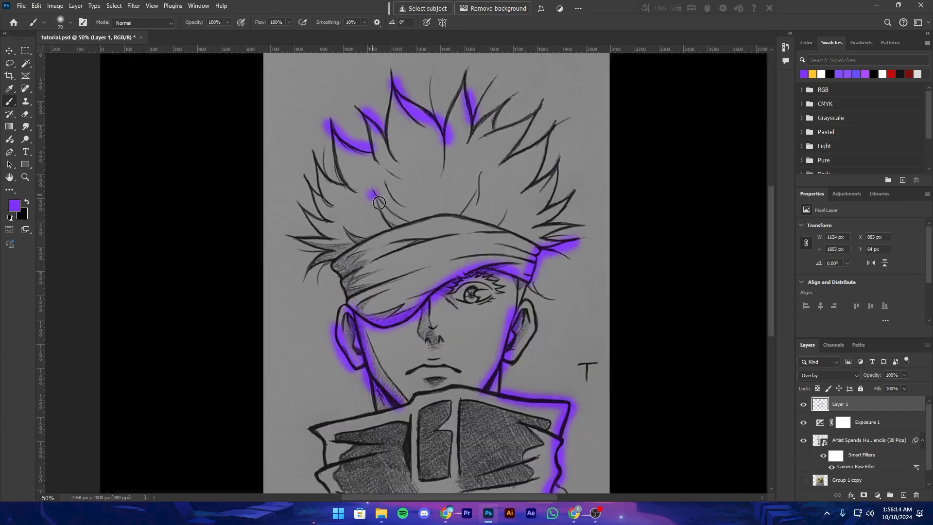
{"action": "left_click_drag", "start_coordinate": [536, 112], "coordinate": [500, 157]}
{"action": "left_click_drag", "start_coordinate": [293, 237], "coordinate": [335, 244]}
Add a layer mask to the purple paint layer and hide the spill around the right neck and jaw with a 45 px black brush
{"action": "left_click", "coordinate": [864, 494]}
{"action": "key", "text": "ctrl+plus"}
{"action": "key", "text": "bracketleft"}
{"action": "key", "text": "bracketleft"}
{"action": "key", "text": "bracketleft"}
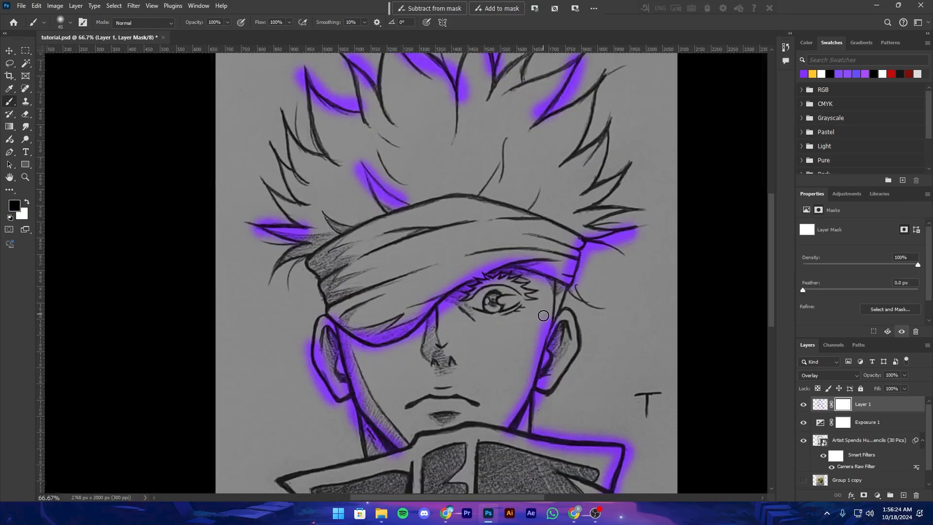
{"action": "left_click_drag", "start_coordinate": [533, 364], "coordinate": [498, 424]}
{"action": "left_click_drag", "start_coordinate": [509, 416], "coordinate": [471, 335]}
{"action": "key", "text": "ctrl+plus"}
{"action": "left_click_drag", "start_coordinate": [524, 381], "coordinate": [535, 361]}
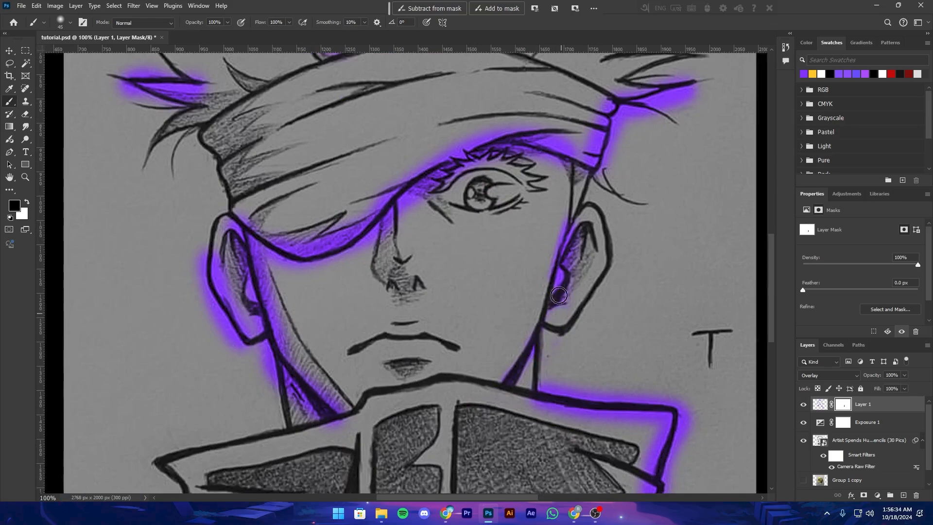
Mask out the purple spill around the right ear, the right hair tip and the blindfold's right end and lower edge
{"action": "left_click_drag", "start_coordinate": [558, 295], "coordinate": [571, 223]}
{"action": "left_click_drag", "start_coordinate": [606, 170], "coordinate": [692, 92]}
{"action": "left_click_drag", "start_coordinate": [590, 263], "coordinate": [589, 283]}
{"action": "mouse_move", "coordinate": [600, 148]}
{"action": "left_mouse_down"}
{"action": "mouse_move", "coordinate": [485, 159]}
{"action": "mouse_move", "coordinate": [248, 245]}
{"action": "left_mouse_up"}
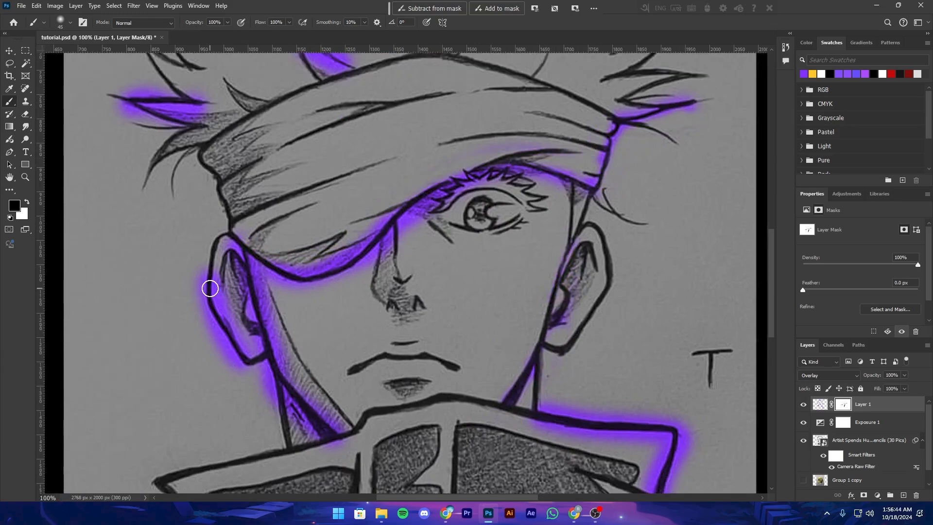
Mask out the purple spill around the hair spikes, the collar's right edge and the left ear, and save the document
{"action": "mouse_move", "coordinate": [210, 288]}
{"action": "left_mouse_down"}
{"action": "mouse_move", "coordinate": [270, 317]}
{"action": "mouse_move", "coordinate": [325, 291]}
{"action": "mouse_move", "coordinate": [427, 204]}
{"action": "mouse_move", "coordinate": [412, 160]}
{"action": "left_mouse_up"}
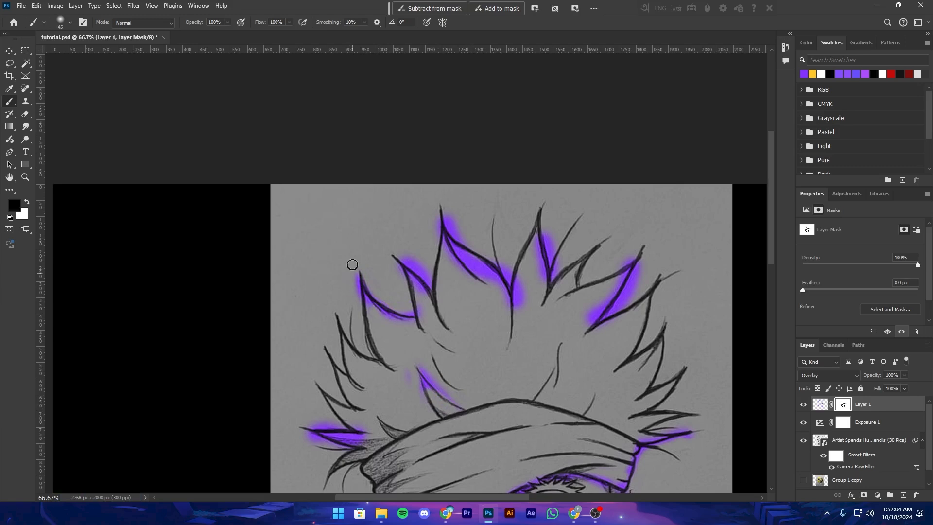
{"action": "mouse_move", "coordinate": [352, 264]}
{"action": "left_mouse_down"}
{"action": "mouse_move", "coordinate": [412, 252]}
{"action": "mouse_move", "coordinate": [515, 296]}
{"action": "left_mouse_up"}
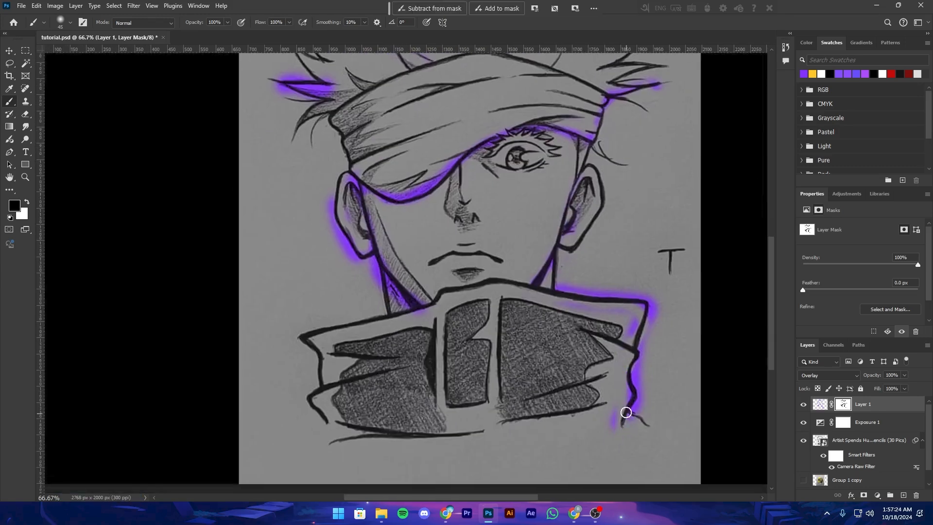
{"action": "mouse_move", "coordinate": [612, 425]}
{"action": "left_mouse_down"}
{"action": "mouse_move", "coordinate": [657, 316]}
{"action": "mouse_move", "coordinate": [556, 288]}
{"action": "left_mouse_up"}
{"action": "left_click_drag", "start_coordinate": [340, 241], "coordinate": [350, 337]}
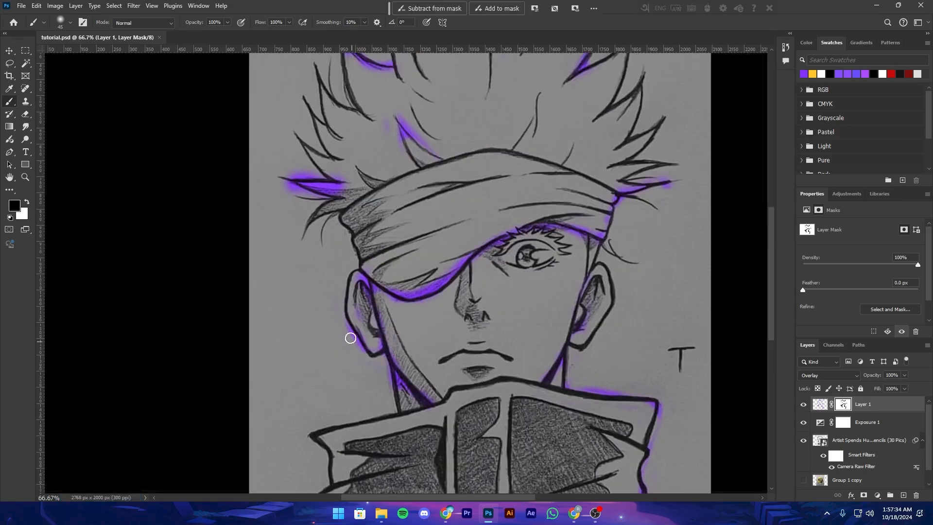
{"action": "left_click_drag", "start_coordinate": [287, 186], "coordinate": [314, 185]}
{"action": "key", "text": "ctrl+minus"}
{"action": "key", "text": "ctrl+minus"}
{"action": "key", "text": "ctrl+s"}
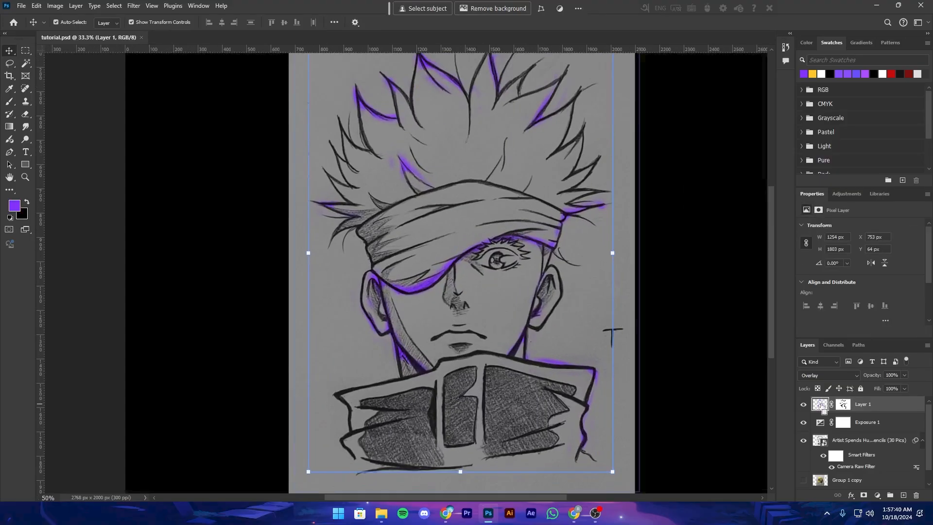
Apply a Gaussian Blur with a 4.9-pixel radius to the purple paint layer and save the document
{"action": "left_click", "coordinate": [138, 8]}
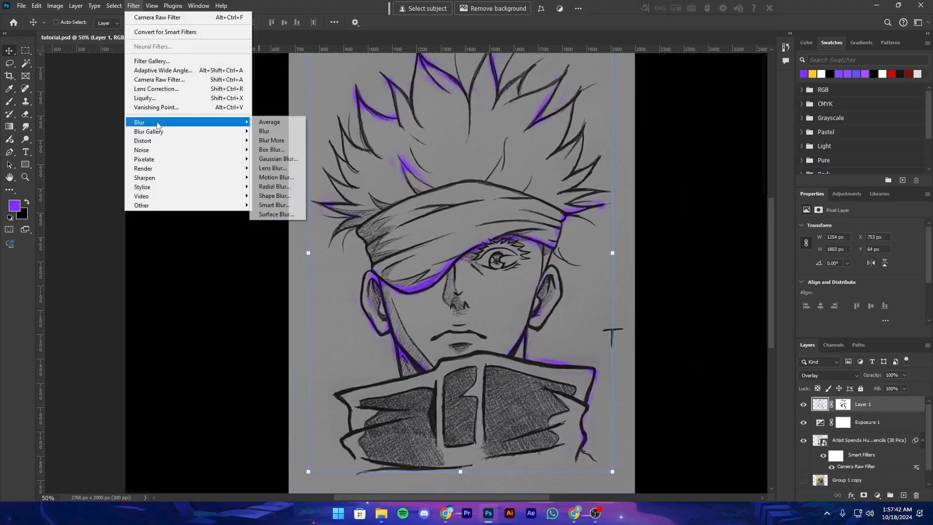
{"action": "left_click", "coordinate": [273, 159]}
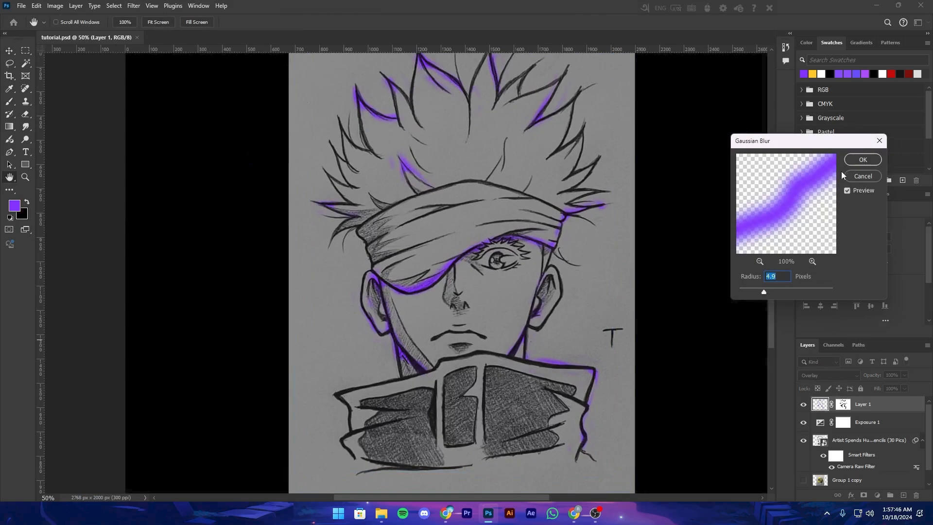
{"action": "left_click", "coordinate": [857, 159]}
{"action": "key", "text": "ctrl+minus"}
{"action": "key", "text": "ctrl+minus"}
{"action": "key", "text": "ctrl+minus"}
{"action": "key", "text": "ctrl+plus"}
{"action": "key", "text": "ctrl+plus"}
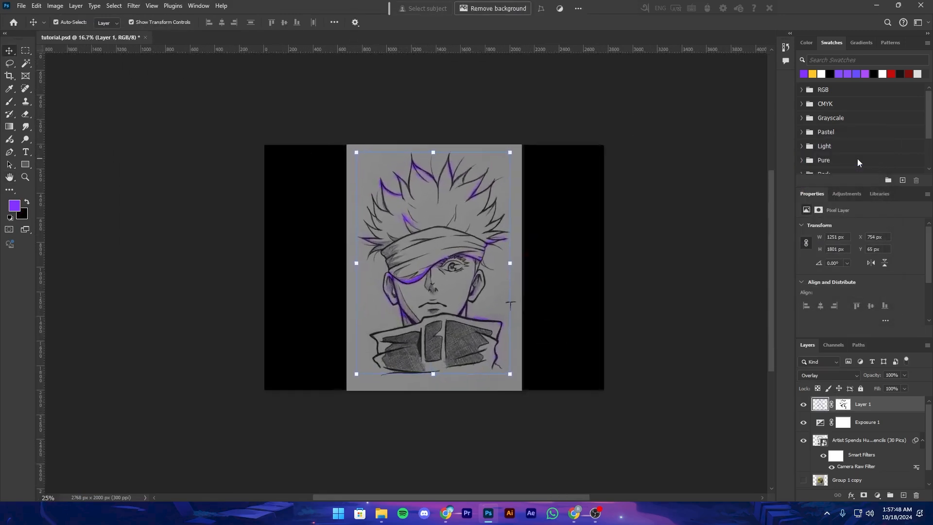
{"action": "key", "text": "ctrl+s"}
Adjust the purple layer's Blend If ranges, narrowing Current Layer at both ends and raising the dark end of Underlying Layer
{"action": "right_click", "coordinate": [877, 403]}
{"action": "left_click", "coordinate": [857, 234]}
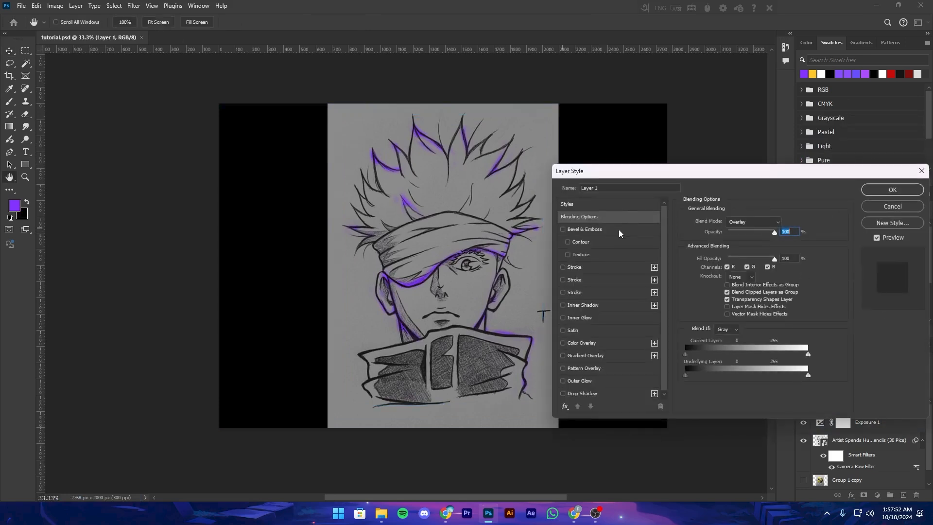
{"action": "left_click_drag", "start_coordinate": [807, 355], "coordinate": [770, 356]}
{"action": "left_click_drag", "start_coordinate": [686, 375], "coordinate": [710, 374]}
{"action": "left_click_drag", "start_coordinate": [685, 354], "coordinate": [693, 354]}
{"action": "left_click", "coordinate": [885, 196]}
{"action": "key", "text": "ctrl+minus"}
{"action": "key", "text": "ctrl+plus"}
{"action": "key", "text": "ctrl+plus"}
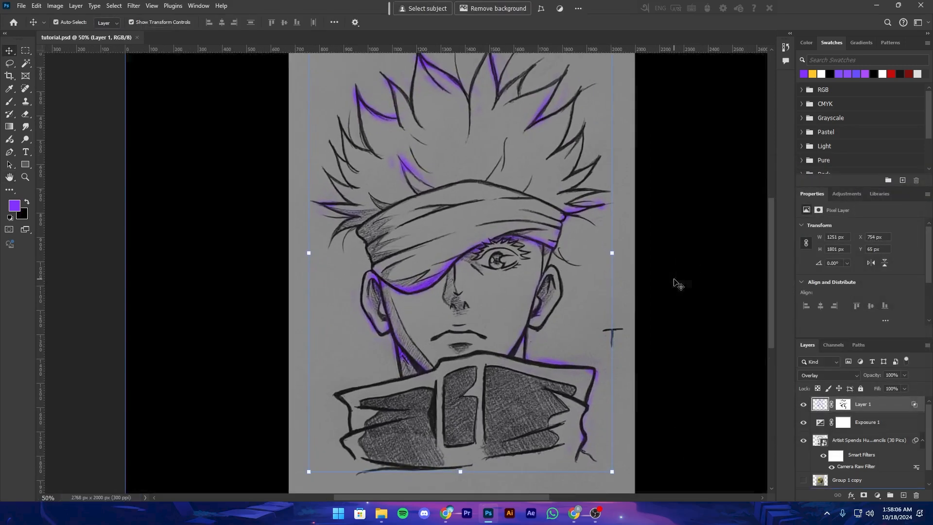
Duplicate the purple glow layer and set the copy's blend mode to Linear Dodge (Add)
{"action": "key", "text": "ctrl+j"}
{"action": "key", "text": "ctrl+minus"}
{"action": "left_click", "coordinate": [834, 375]}
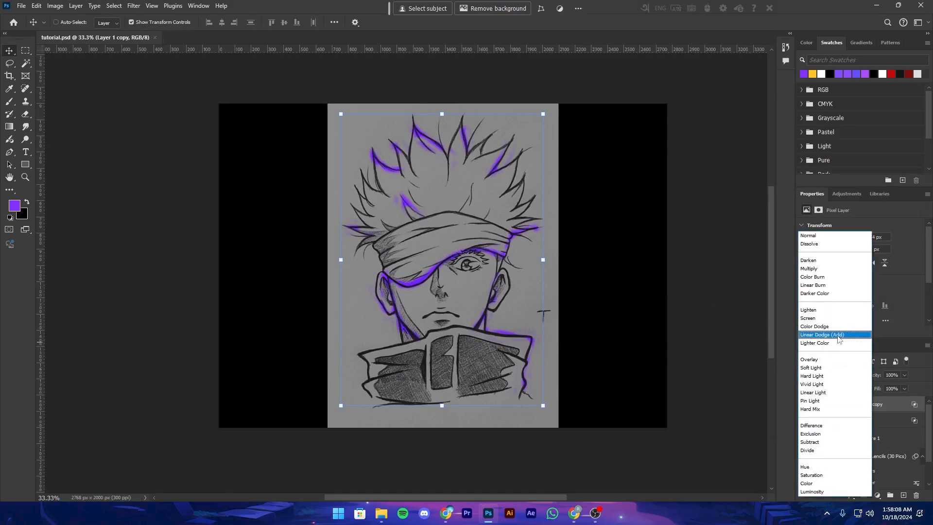
{"action": "left_click", "coordinate": [835, 335]}
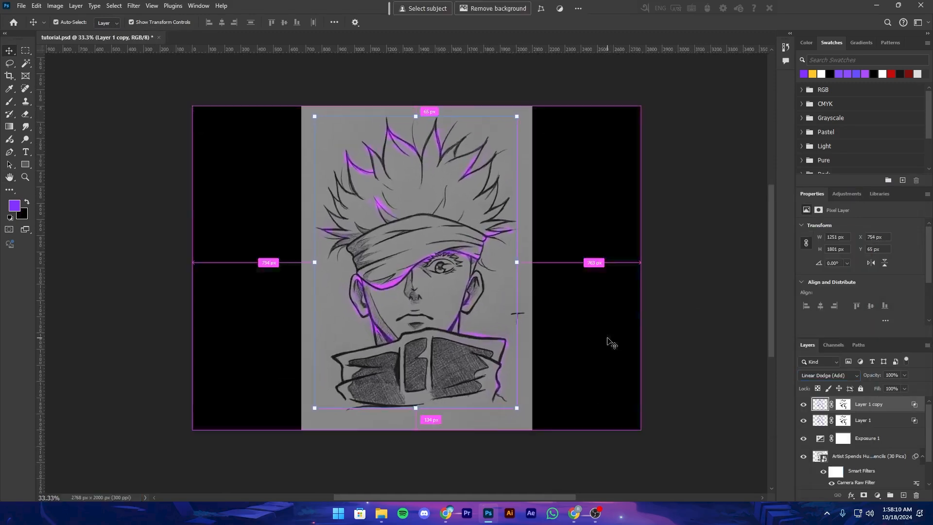
Apply a Gaussian Blur with a 52.4-pixel radius to the Linear Dodge copy of the glow layer and save the document
{"action": "key", "text": "ctrl+s"}
{"action": "key", "text": "ctrl+plus"}
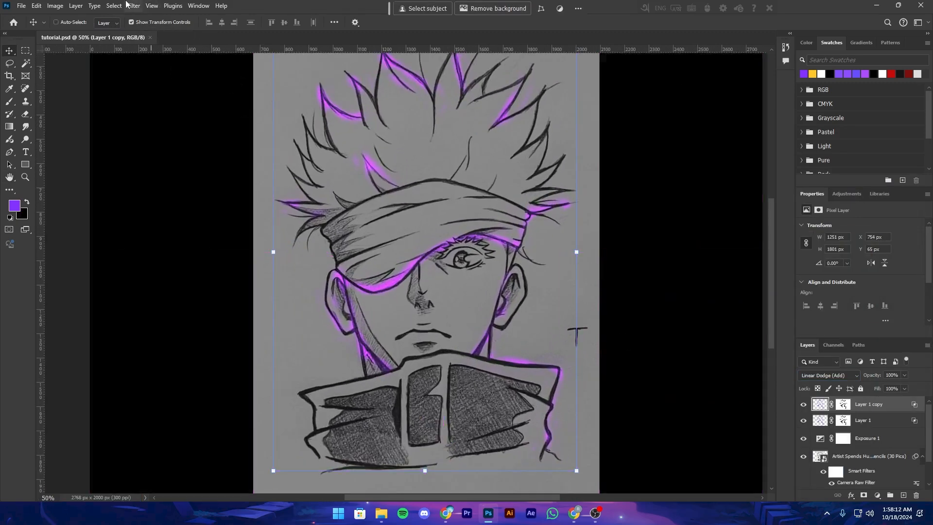
{"action": "left_click", "coordinate": [134, 6]}
{"action": "mouse_move", "coordinate": [171, 132]}
{"action": "left_click", "coordinate": [290, 170]}
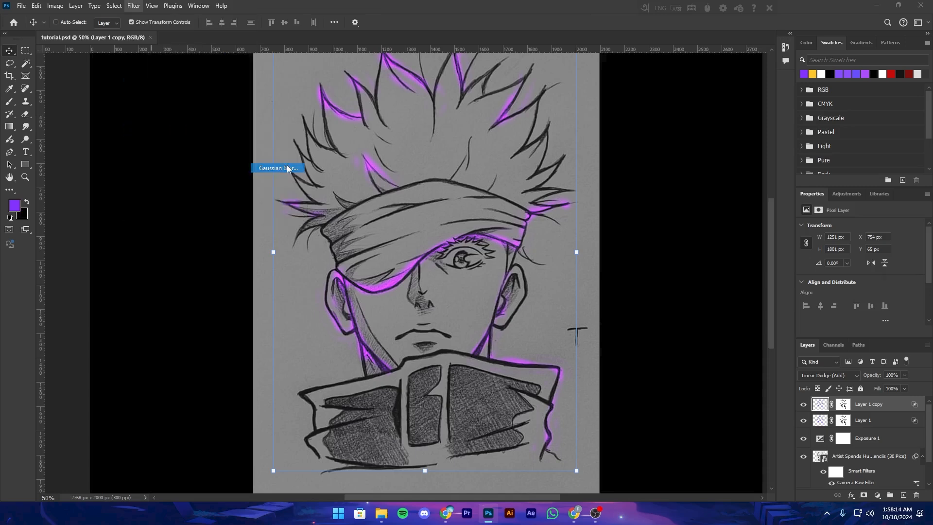
{"action": "left_click_drag", "start_coordinate": [764, 292], "coordinate": [791, 294]}
{"action": "key", "text": "ctrl+minus"}
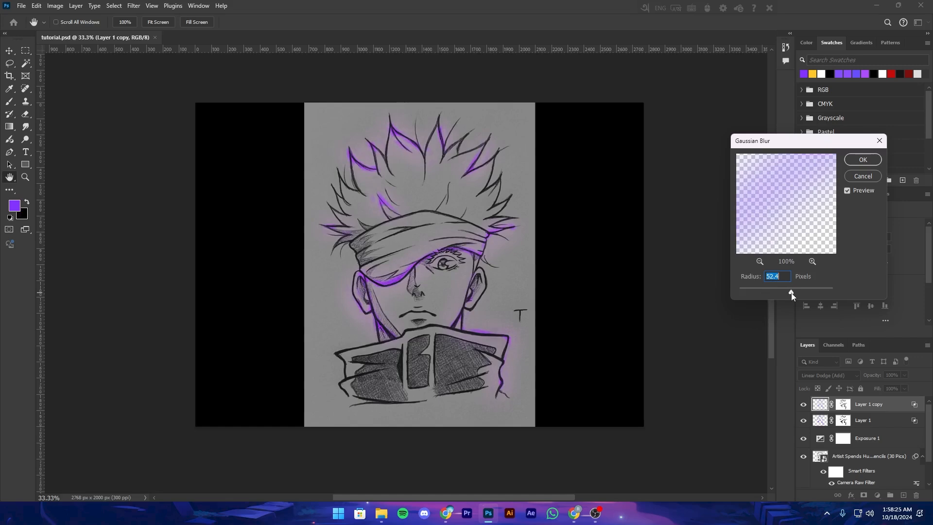
{"action": "left_click", "coordinate": [862, 160]}
{"action": "key", "text": "v"}
{"action": "key", "text": "ctrl+minus"}
{"action": "key", "text": "ctrl+plus"}
{"action": "key", "text": "ctrl+s"}
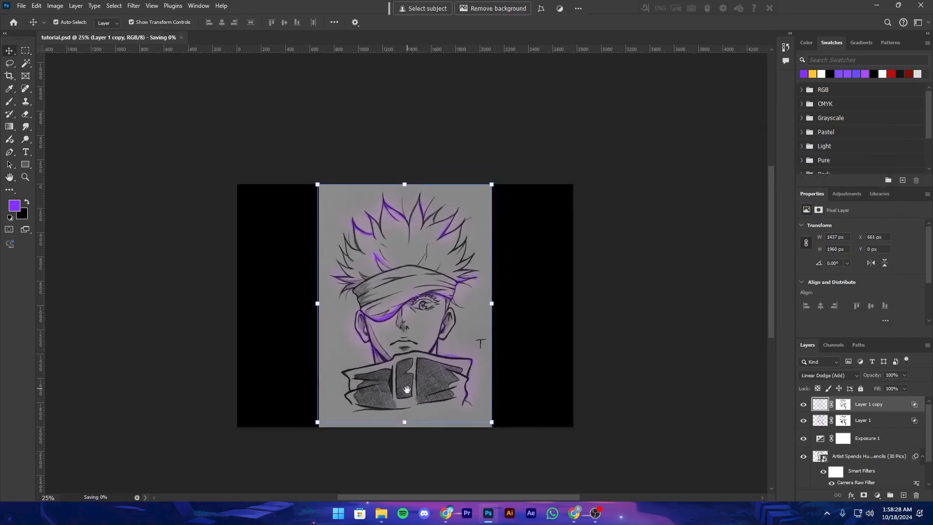
Add a new layer above the glow layers, set its blend mode to Overlay, and save the document
{"action": "left_click_drag", "start_coordinate": [406, 389], "coordinate": [474, 356]}
{"action": "scroll", "coordinate": [490, 326], "scroll_direction": "up", "scroll_amount": 3}
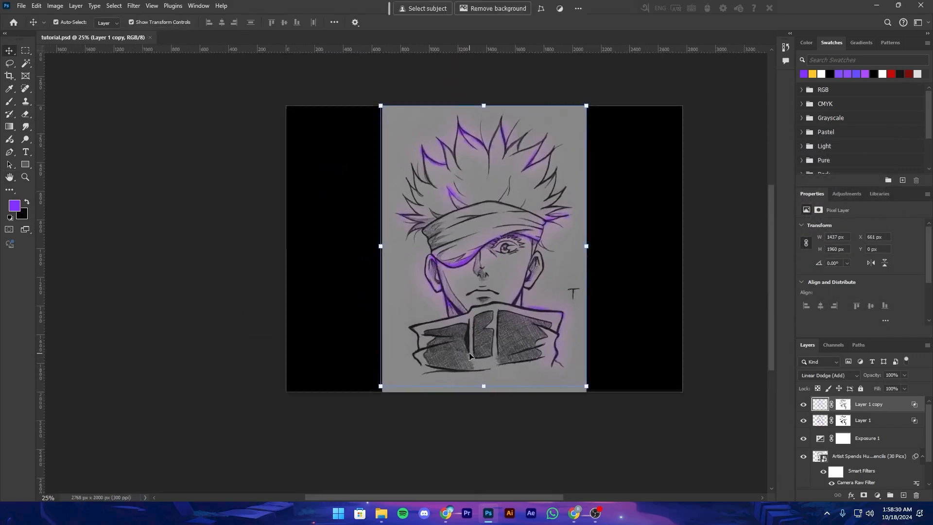
{"action": "left_click_drag", "start_coordinate": [491, 325], "coordinate": [446, 378]}
{"action": "left_click", "coordinate": [904, 494]}
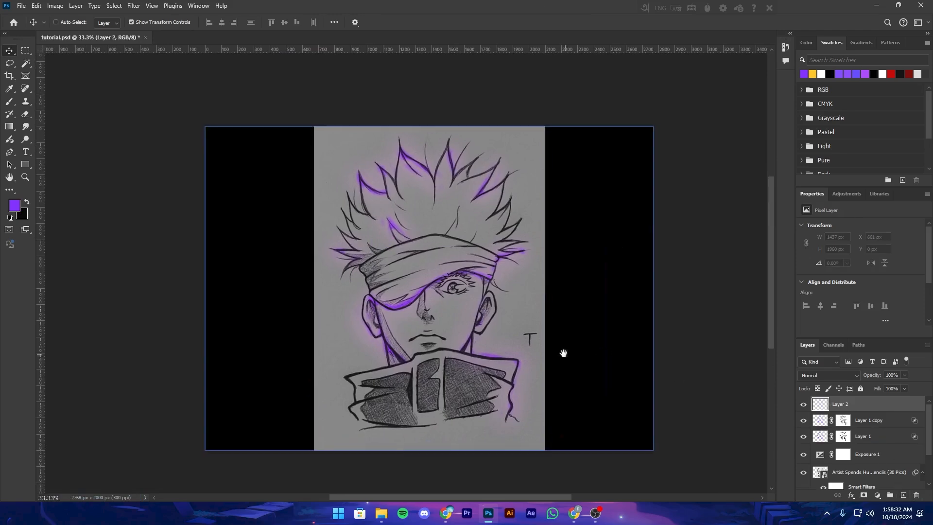
{"action": "key", "text": "ctrl+plus"}
{"action": "left_click", "coordinate": [828, 376]}
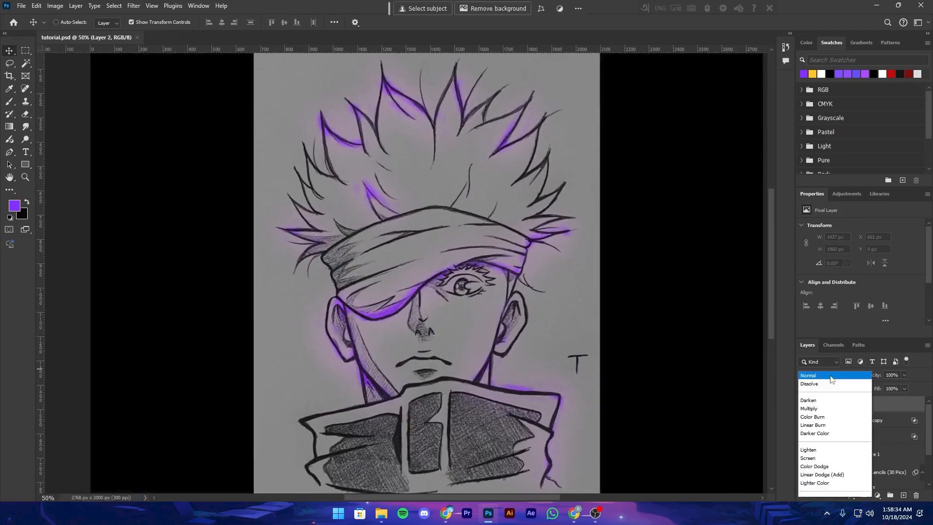
{"action": "left_click", "coordinate": [818, 360]}
{"action": "key", "text": "ctrl+plus"}
{"action": "key", "text": "ctrl+s"}
Paint the character's uncovered eye purple with the Brush tool on the Overlay layer and save the document
{"action": "left_click", "coordinate": [15, 100]}
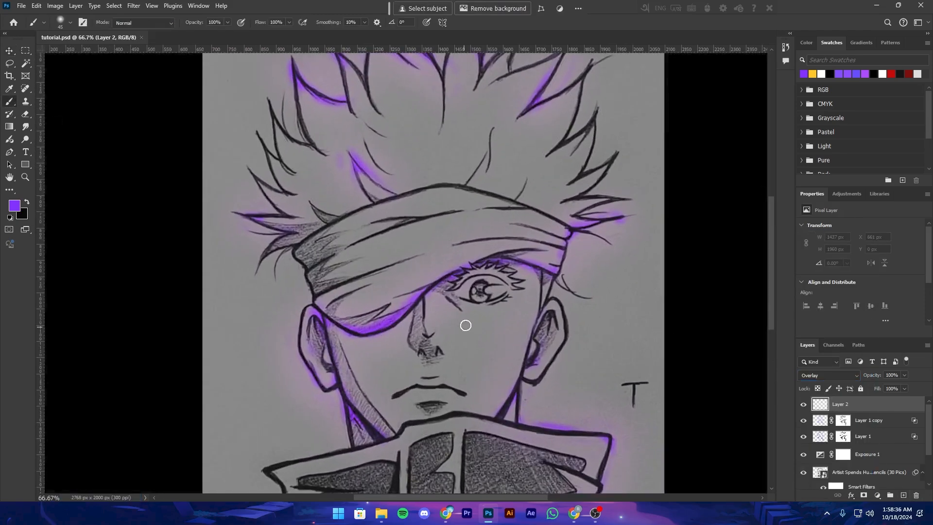
{"action": "left_click", "coordinate": [480, 289]}
{"action": "key", "text": "ctrl+minus"}
{"action": "key", "text": "ctrl+minus"}
{"action": "key", "text": "ctrl+minus"}
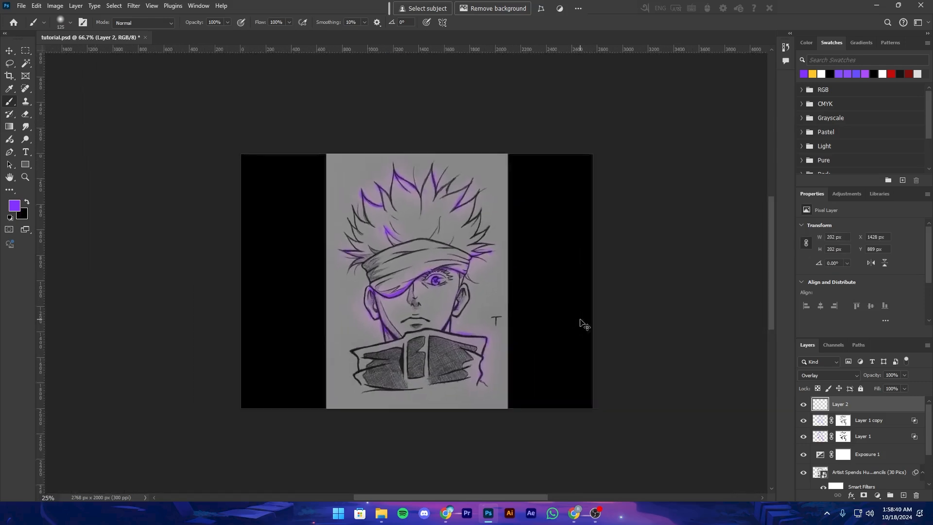
{"action": "key", "text": "ctrl+plus"}
{"action": "key", "text": "ctrl+s"}
{"action": "mouse_move", "coordinate": [435, 327]}
{"action": "left_mouse_down"}
{"action": "mouse_move", "coordinate": [446, 278]}
{"action": "mouse_move", "coordinate": [425, 407]}
{"action": "left_mouse_up"}
{"action": "key", "text": "ctrl+plus"}
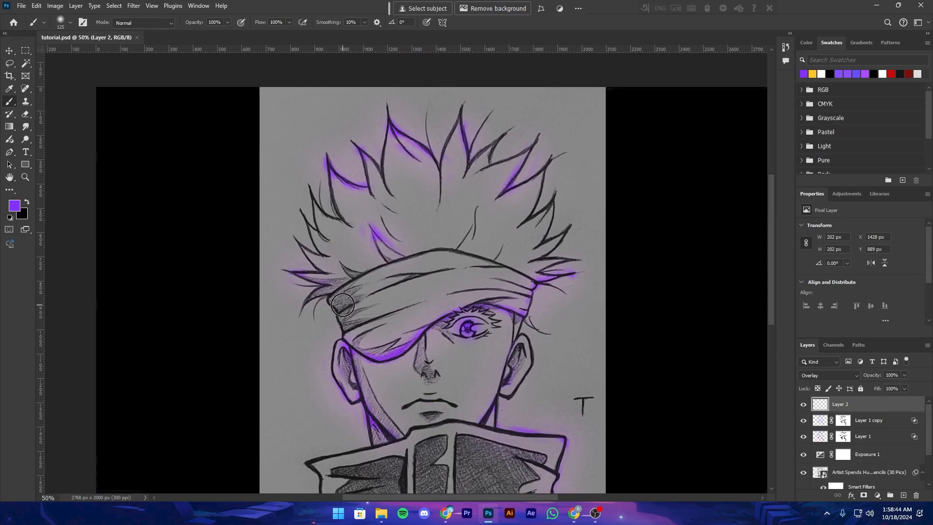
Paint purple over the upper folds of the blindfold on the Overlay layer and save the document
{"action": "mouse_move", "coordinate": [343, 304]}
{"action": "left_mouse_down"}
{"action": "mouse_move", "coordinate": [461, 263]}
{"action": "mouse_move", "coordinate": [424, 262]}
{"action": "mouse_move", "coordinate": [485, 267]}
{"action": "mouse_move", "coordinate": [429, 296]}
{"action": "mouse_move", "coordinate": [444, 275]}
{"action": "mouse_move", "coordinate": [341, 316]}
{"action": "mouse_move", "coordinate": [516, 281]}
{"action": "mouse_move", "coordinate": [462, 263]}
{"action": "left_mouse_up"}
{"action": "key", "text": "ctrl+z"}
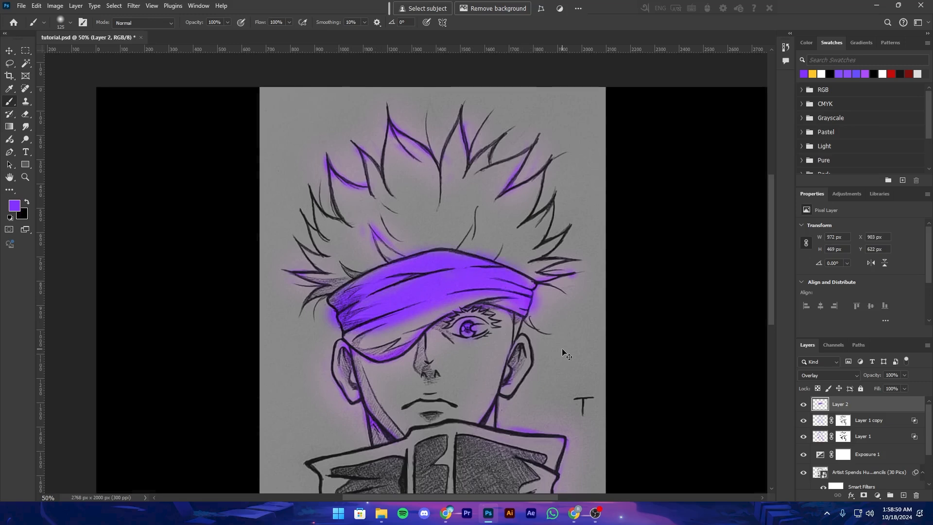
{"action": "key", "text": "ctrl+minus"}
{"action": "key", "text": "ctrl+minus"}
{"action": "key", "text": "ctrl+plus"}
{"action": "key", "text": "ctrl+s"}
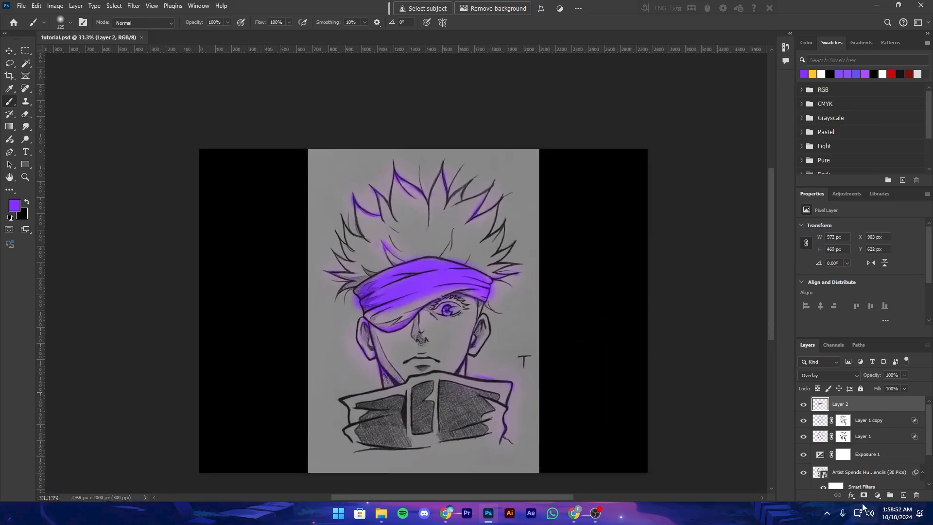
Add a layer mask to the Overlay layer, try masking out purple from the blindfold's folds, and paint those areas back in
{"action": "left_click", "coordinate": [864, 495]}
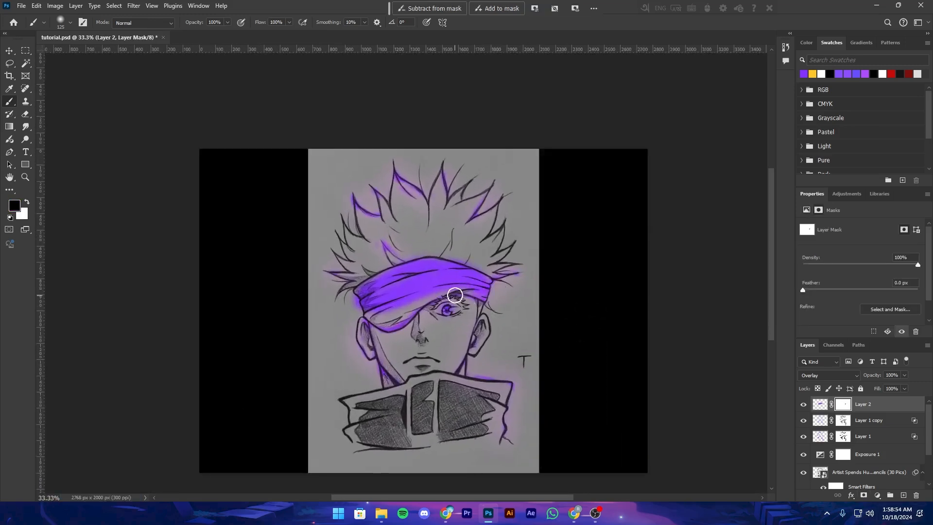
{"action": "left_click_drag", "start_coordinate": [349, 334], "coordinate": [473, 288]}
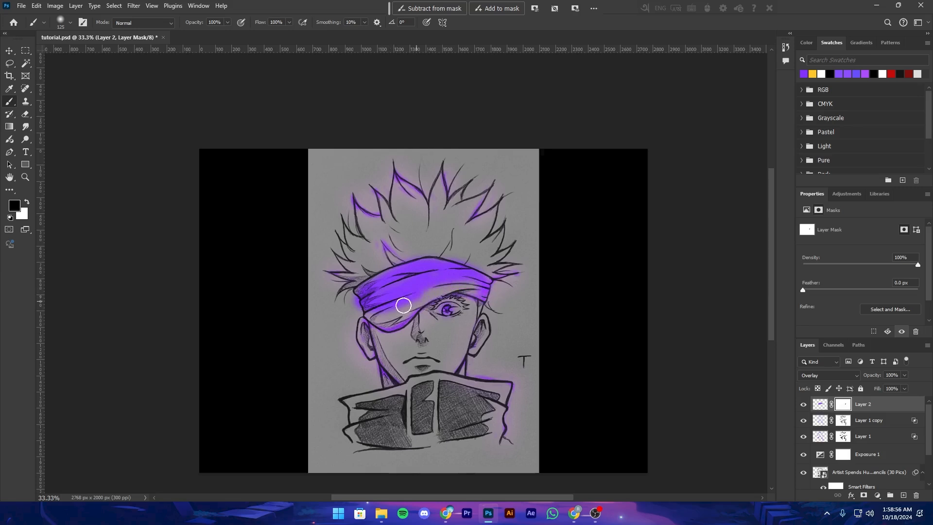
{"action": "mouse_move", "coordinate": [403, 305]}
{"action": "left_mouse_down"}
{"action": "mouse_move", "coordinate": [379, 309]}
{"action": "mouse_move", "coordinate": [428, 289]}
{"action": "left_mouse_up"}
{"action": "left_click_drag", "start_coordinate": [361, 284], "coordinate": [440, 255]}
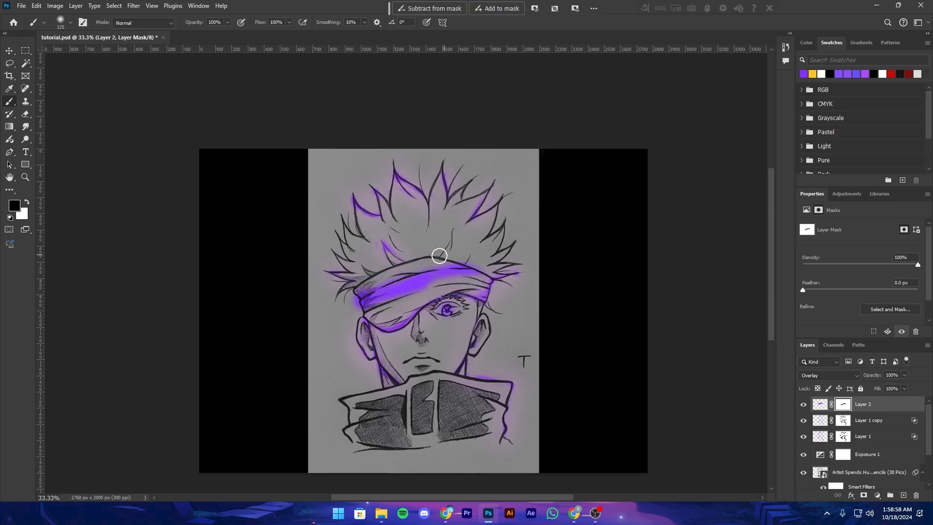
{"action": "key", "text": "ctrl+z"}
{"action": "key", "text": "x"}
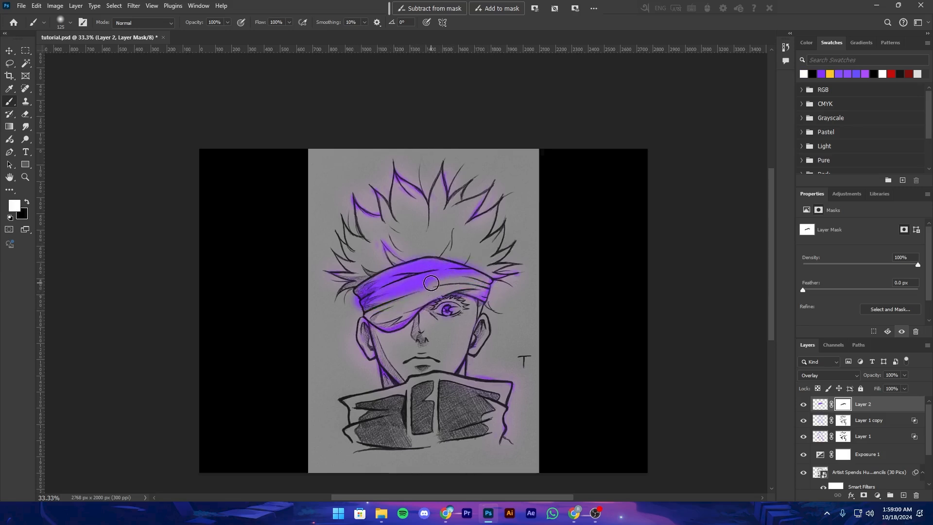
{"action": "left_click_drag", "start_coordinate": [374, 299], "coordinate": [477, 272]}
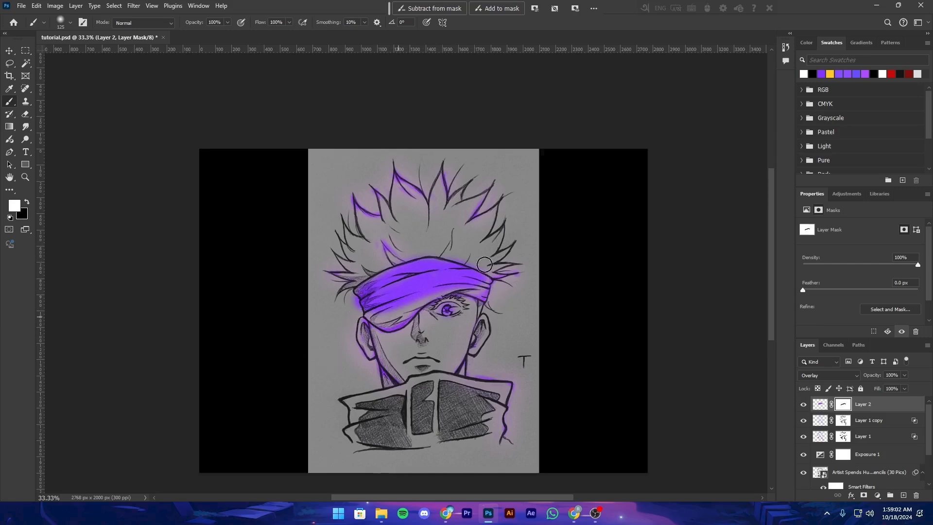
Paint the blindfold's remaining lower fold purple on the Overlay layer itself rather than its mask, and save the document
{"action": "left_click", "coordinate": [820, 403]}
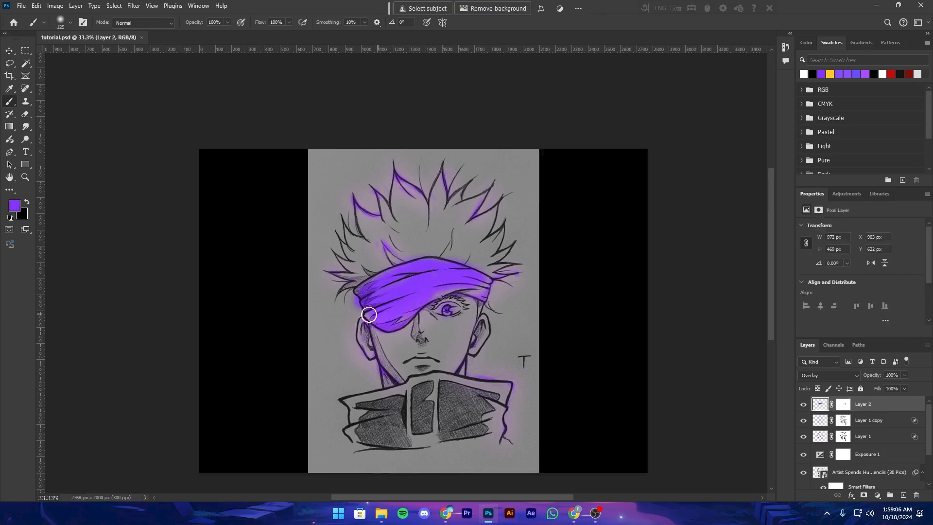
{"action": "key", "text": "ctrl+minus"}
{"action": "key", "text": "ctrl+minus"}
{"action": "key", "text": "ctrl+minus"}
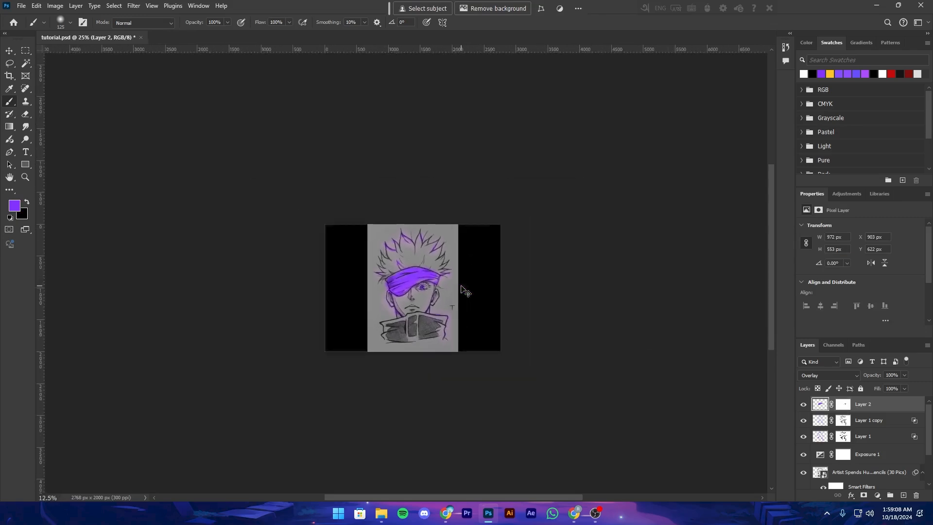
{"action": "key", "text": "ctrl+plus"}
{"action": "key", "text": "ctrl+plus"}
{"action": "key", "text": "ctrl+plus"}
{"action": "key", "text": "ctrl+plus"}
{"action": "key", "text": "ctrl+s"}
{"action": "left_click_drag", "start_coordinate": [459, 320], "coordinate": [396, 286]}
{"action": "key", "text": "ctrl+minus"}
{"action": "key", "text": "ctrl+plus"}
{"action": "key", "text": "ctrl+minus"}
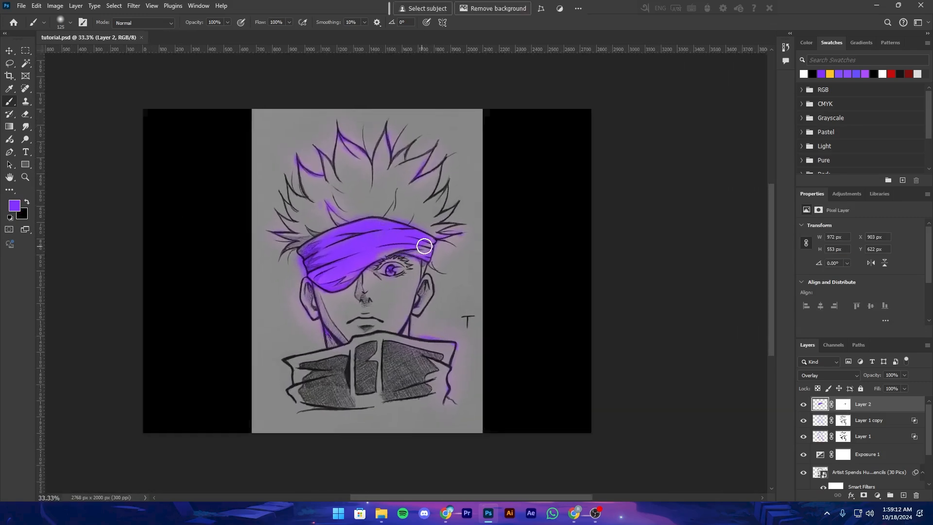
{"action": "key", "text": "ctrl+minus"}
{"action": "key", "text": "ctrl+plus"}
{"action": "key", "text": "ctrl+plus"}
{"action": "left_click_drag", "start_coordinate": [424, 246], "coordinate": [455, 253]}
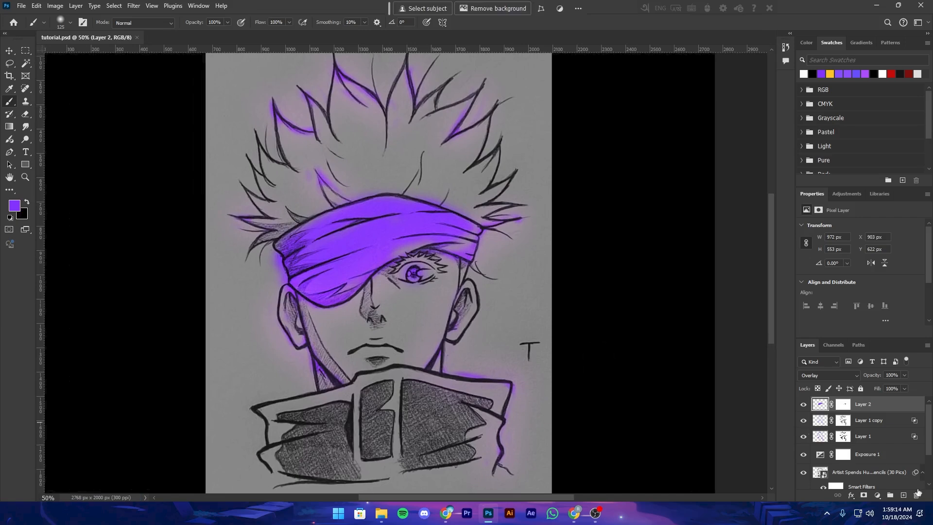
Adjust the Overlay layer's Blend If, narrowing Current Layer at both ends and setting Underlying Layer to 0/55 and 204/232
{"action": "left_click", "coordinate": [799, 409]}
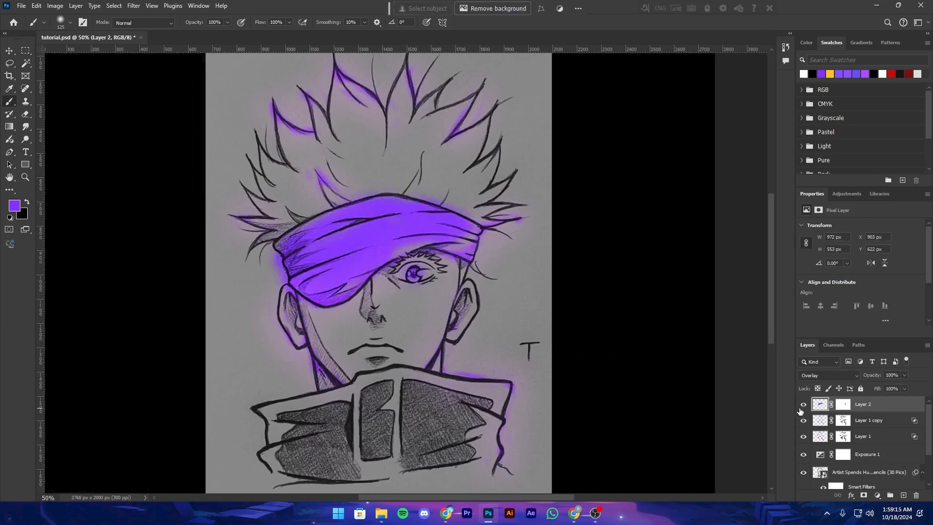
{"action": "right_click", "coordinate": [870, 409]}
{"action": "left_click", "coordinate": [815, 343]}
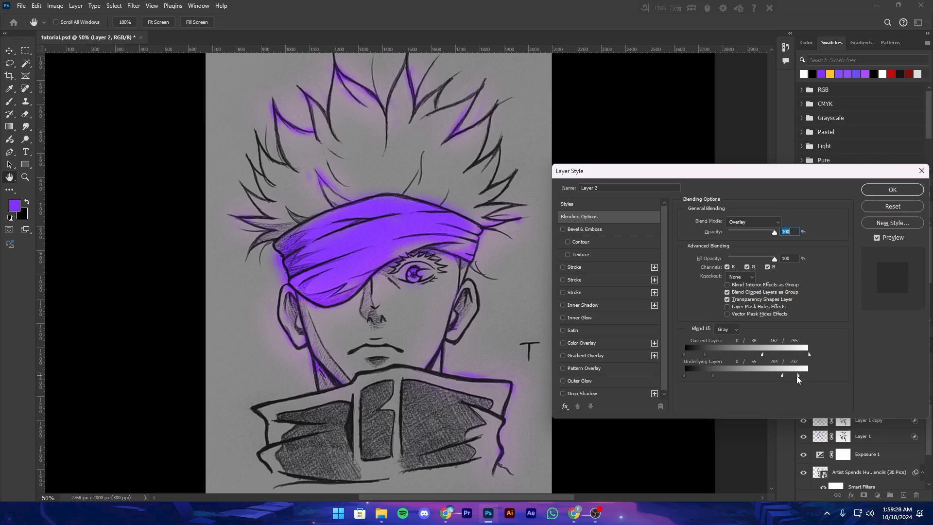
{"action": "left_click_drag", "start_coordinate": [808, 354], "coordinate": [789, 354]}
{"action": "left_click", "coordinate": [893, 190]}
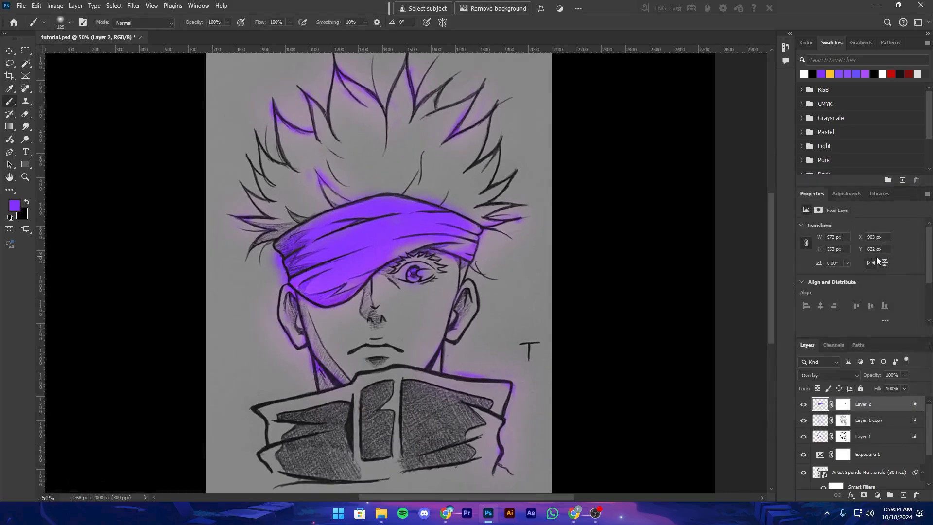
Duplicate the purple blindfold layer and set the copy's blend mode to Linear Dodge (Add)
{"action": "key", "text": "ctrl+j"}
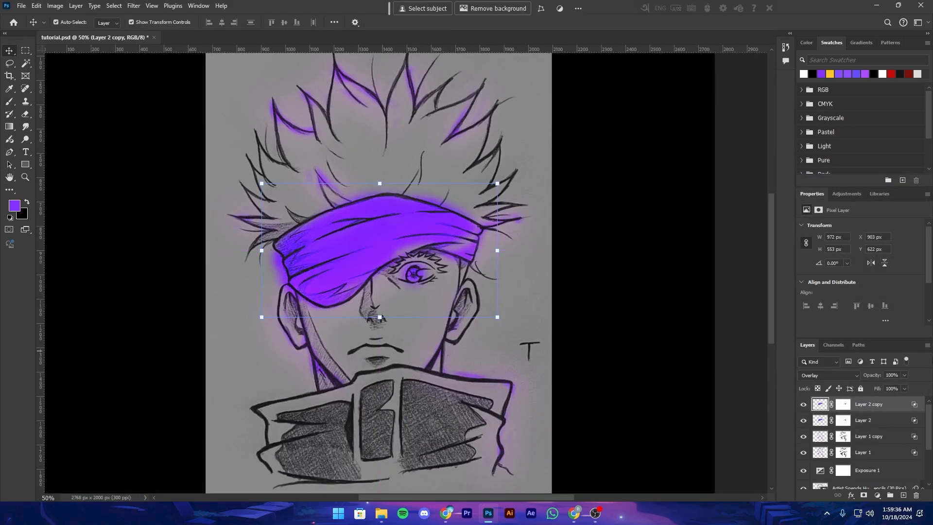
{"action": "left_click", "coordinate": [829, 375]}
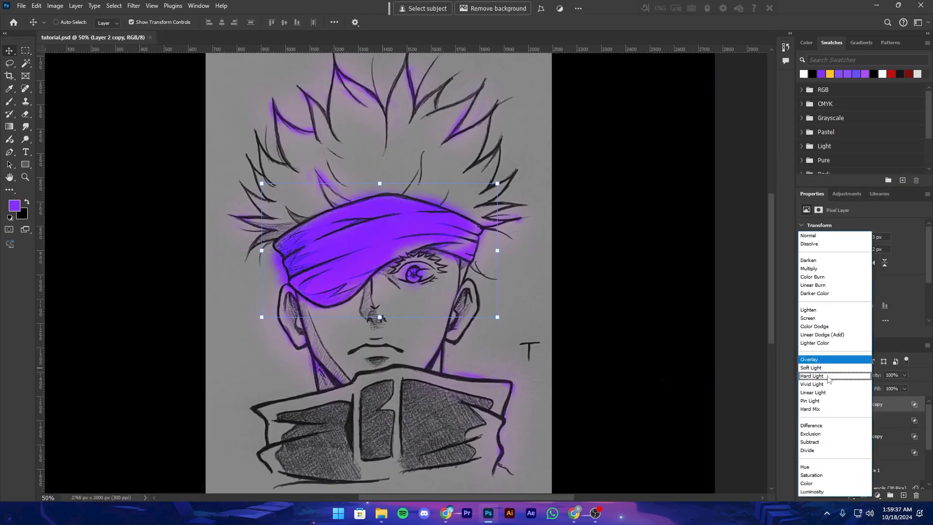
{"action": "left_click", "coordinate": [834, 335]}
Apply a Gaussian Blur with a 72.6-pixel radius to the blindfold layer copy and save the document
{"action": "key", "text": "ctrl+minus"}
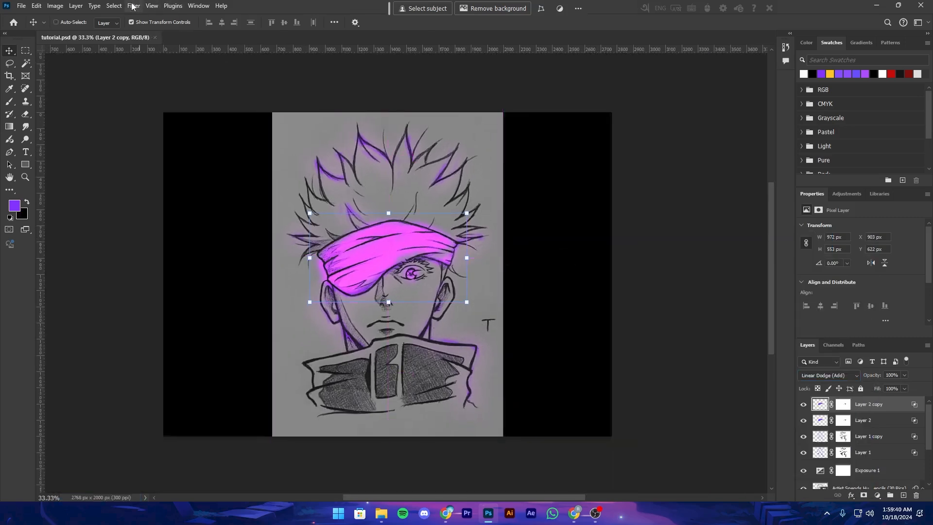
{"action": "left_click", "coordinate": [132, 6]}
{"action": "mouse_move", "coordinate": [214, 132]}
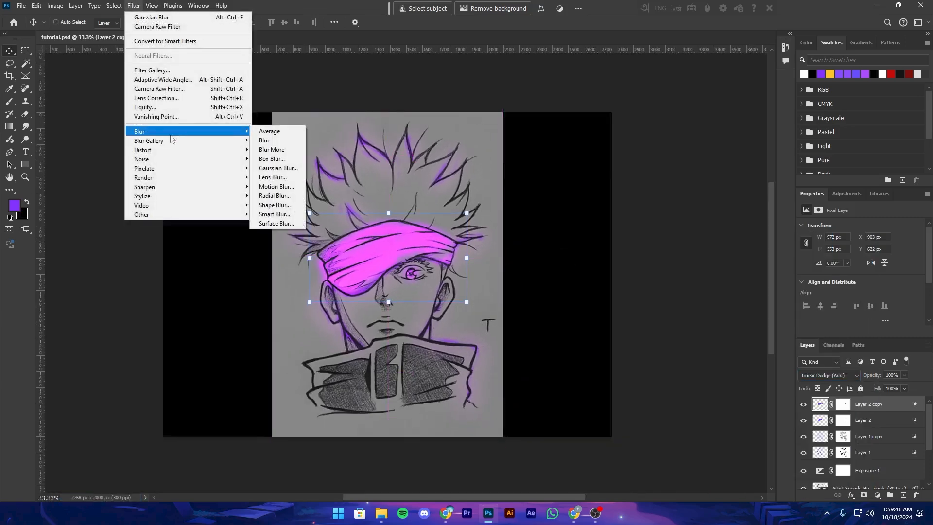
{"action": "left_click", "coordinate": [278, 168]}
{"action": "left_click", "coordinate": [806, 292]}
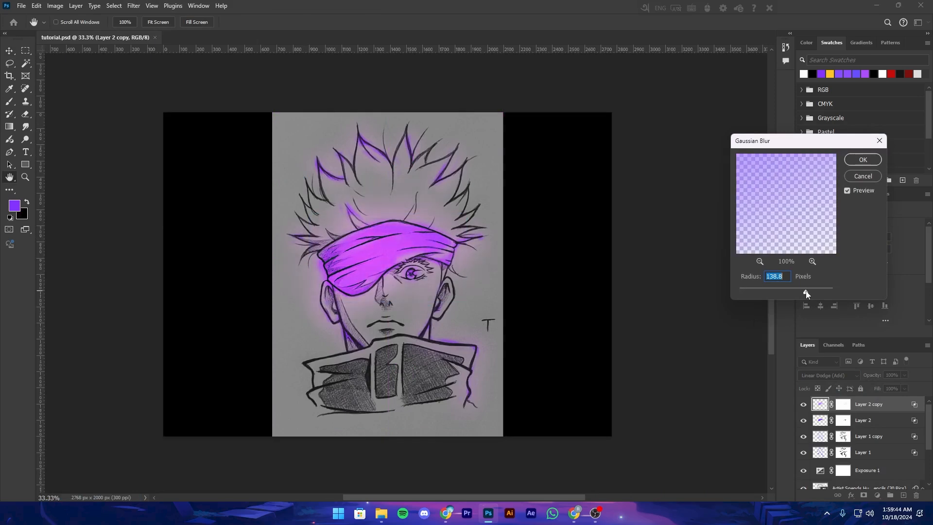
{"action": "left_click", "coordinate": [786, 292]}
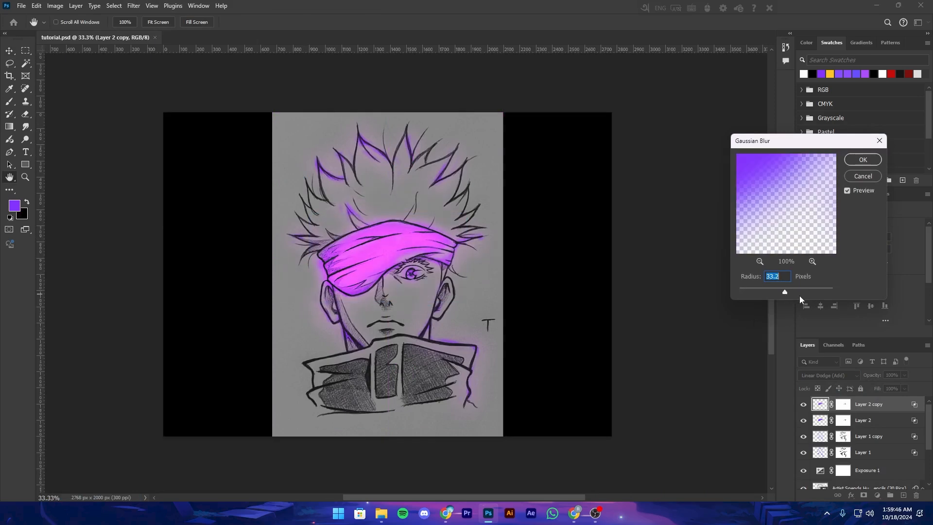
{"action": "left_click", "coordinate": [795, 289]}
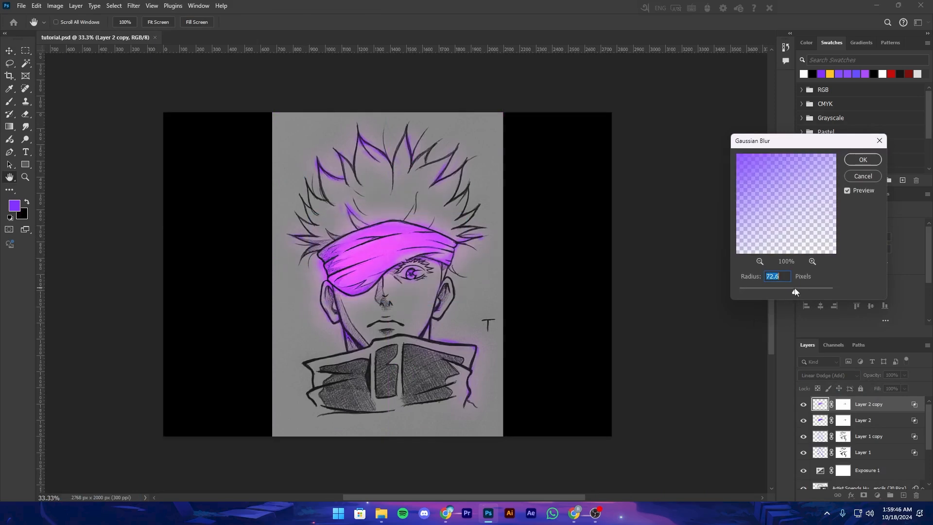
{"action": "left_click", "coordinate": [858, 159]}
{"action": "key", "text": "ctrl+plus"}
{"action": "key", "text": "ctrl+s"}
Reduce the blurred blindfold copy's Fill to 66% and save the document
{"action": "left_click", "coordinate": [904, 388]}
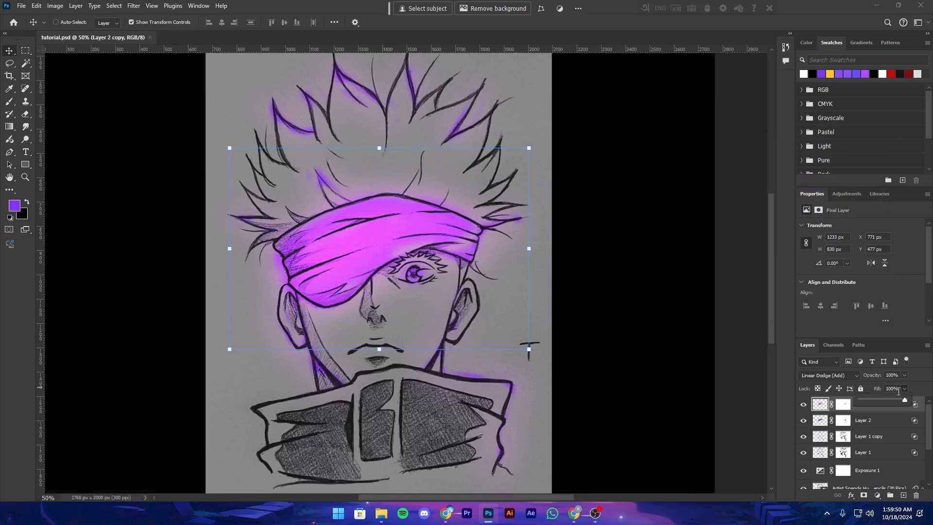
{"action": "left_click", "coordinate": [870, 402]}
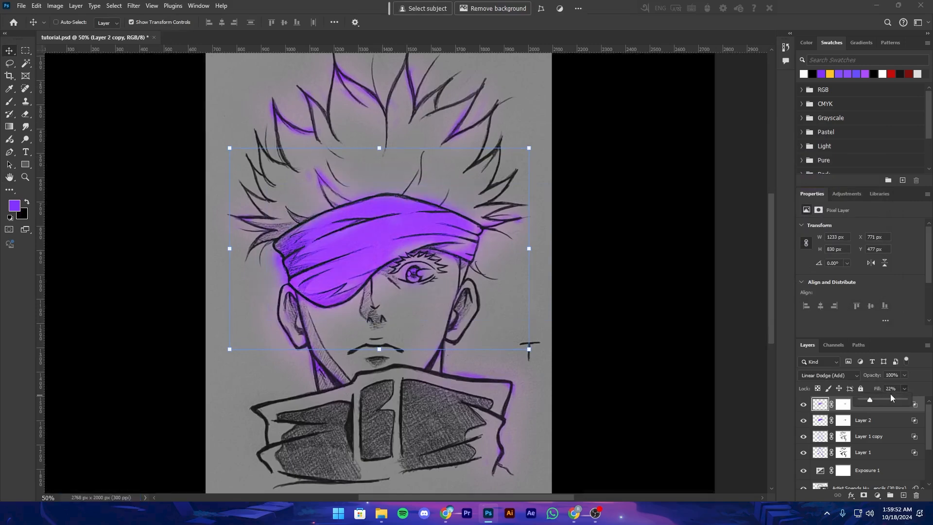
{"action": "left_click_drag", "start_coordinate": [882, 399], "coordinate": [890, 401]}
{"action": "key", "text": "ctrl+minus"}
{"action": "key", "text": "ctrl+minus"}
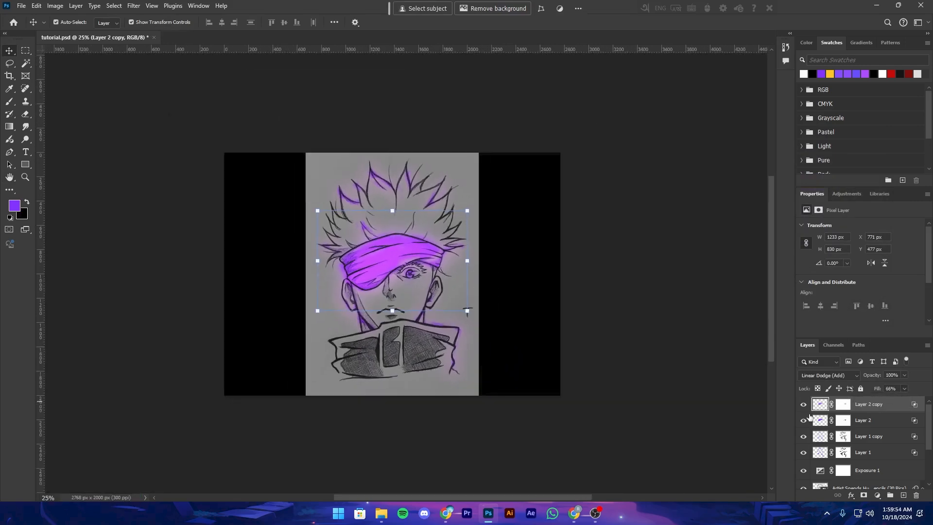
{"action": "key", "text": "ctrl+plus"}
{"action": "key", "text": "ctrl+s"}
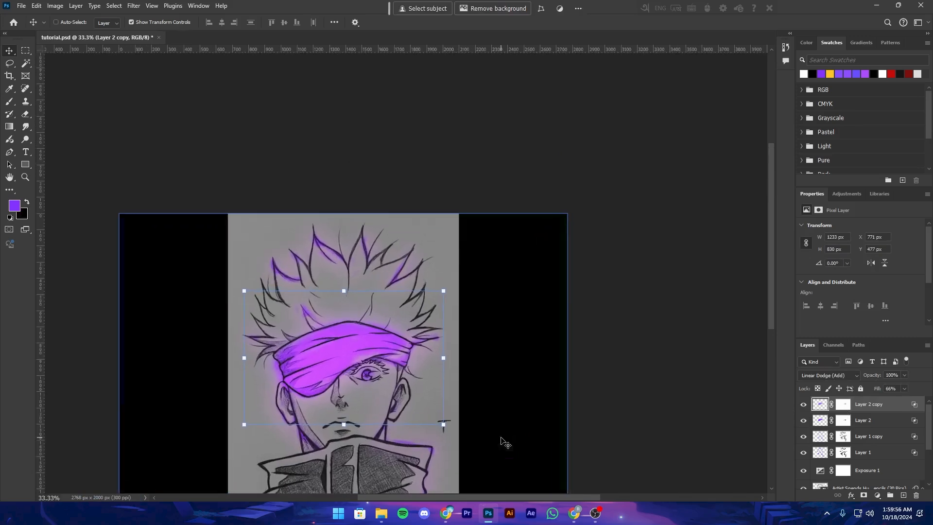
Add a new layer above the blurred blindfold copy and set its blend mode to Overlay
{"action": "left_click_drag", "start_coordinate": [466, 395], "coordinate": [468, 430]}
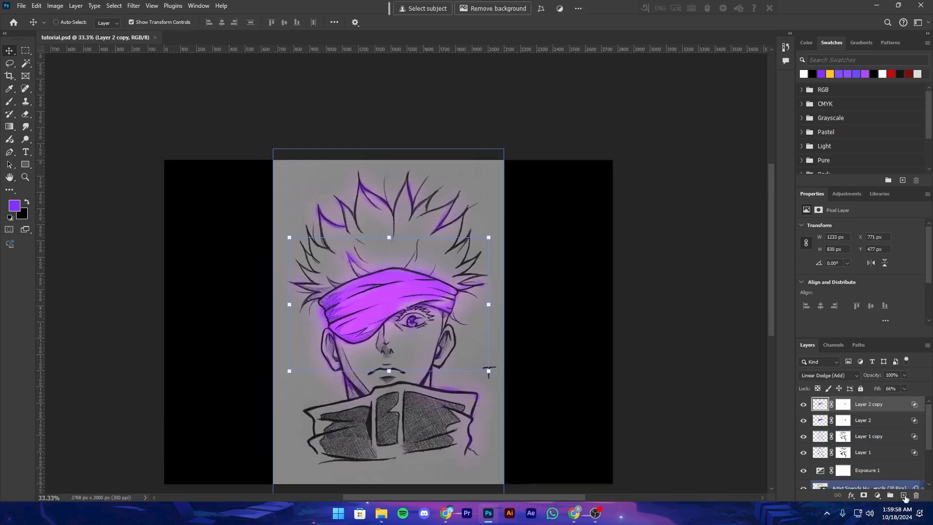
{"action": "left_click", "coordinate": [903, 495]}
{"action": "left_click", "coordinate": [829, 375]}
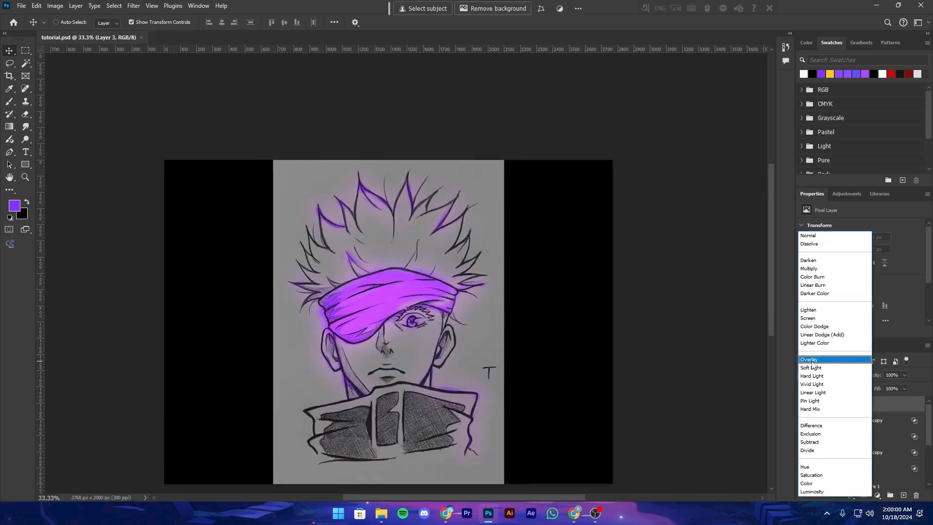
{"action": "left_click", "coordinate": [826, 359]}
Set the foreground colour to orange #ffaa23 for painting with the Brush tool
{"action": "left_click", "coordinate": [9, 89]}
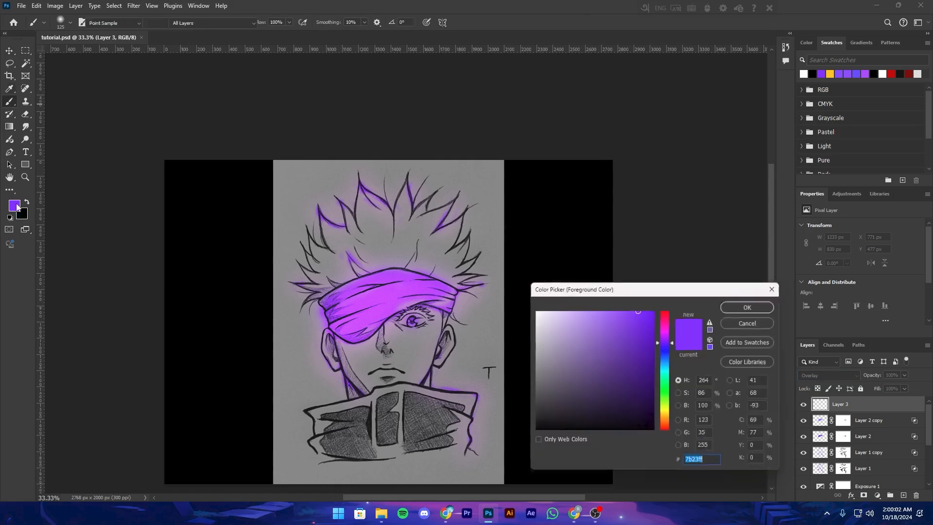
{"action": "left_click", "coordinate": [15, 206]}
{"action": "left_click_drag", "start_coordinate": [669, 341], "coordinate": [669, 421]}
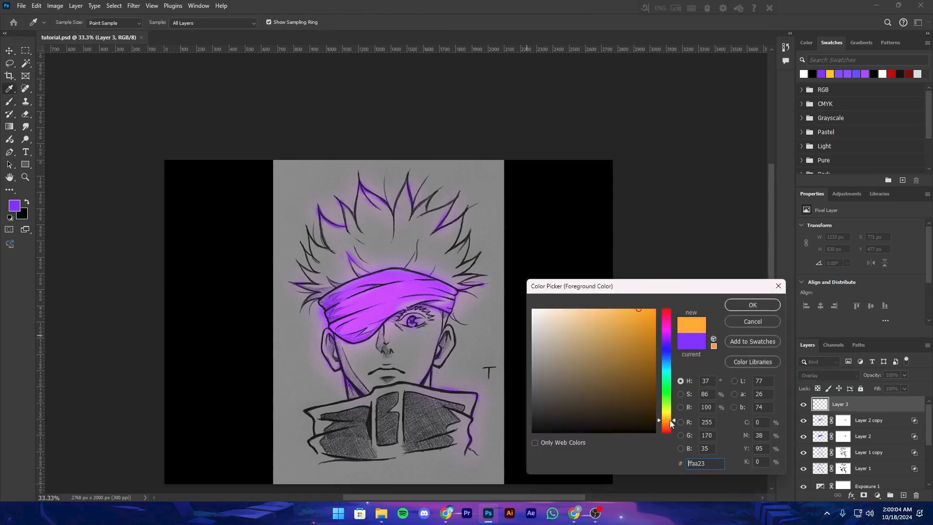
{"action": "left_click", "coordinate": [732, 307]}
{"action": "key", "text": "b"}
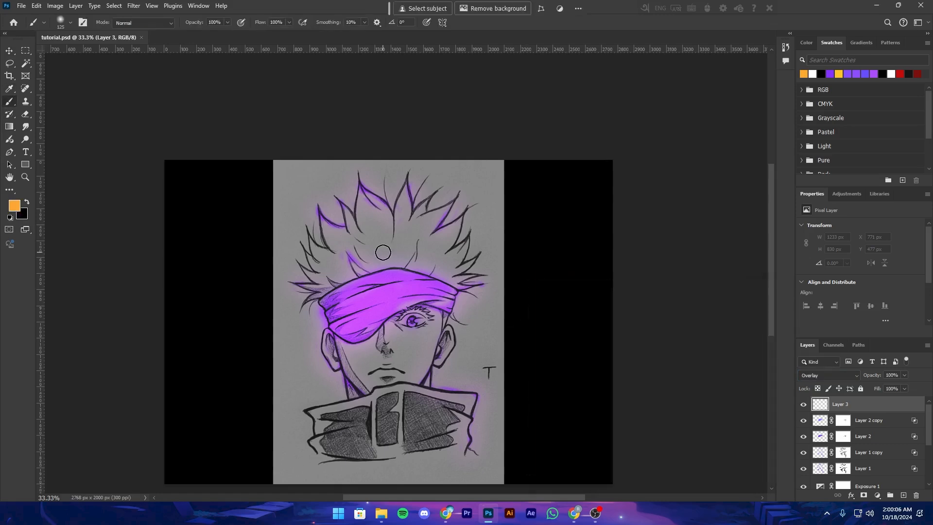
Try painting a soft orange glow over the hair with a 1000 px brush, and undo the strokes
{"action": "key", "text": "bracketright"}
{"action": "key", "text": "bracketright"}
{"action": "key", "text": "bracketright"}
{"action": "key", "text": "bracketright"}
{"action": "key", "text": "bracketright"}
{"action": "key", "text": "bracketright"}
{"action": "left_click", "coordinate": [373, 238]}
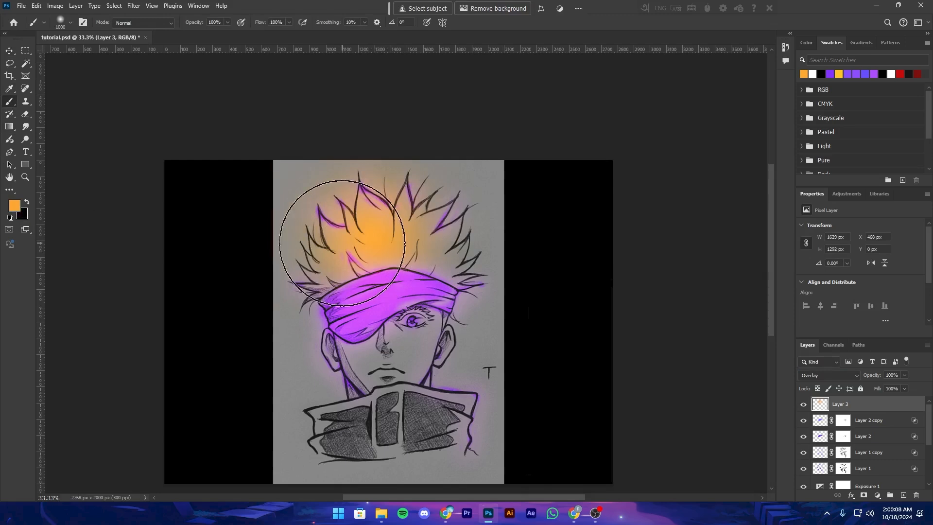
{"action": "left_click", "coordinate": [341, 241]}
{"action": "key", "text": "ctrl+z"}
{"action": "key", "text": "ctrl+z"}
Set the foreground colour to dark violet #23144e and brush it over the hair on the Overlay layer
{"action": "key", "text": "ctrl+plus"}
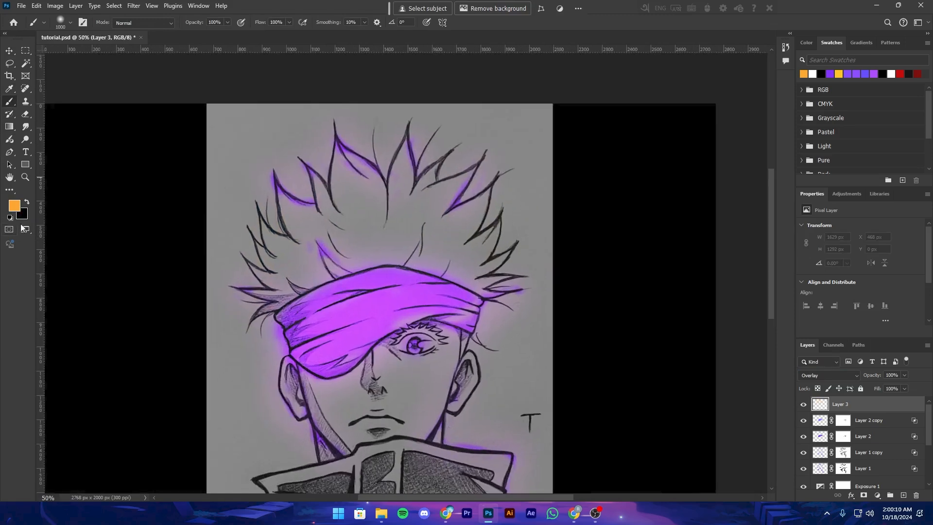
{"action": "left_click", "coordinate": [14, 206]}
{"action": "left_click_drag", "start_coordinate": [672, 393], "coordinate": [666, 345]}
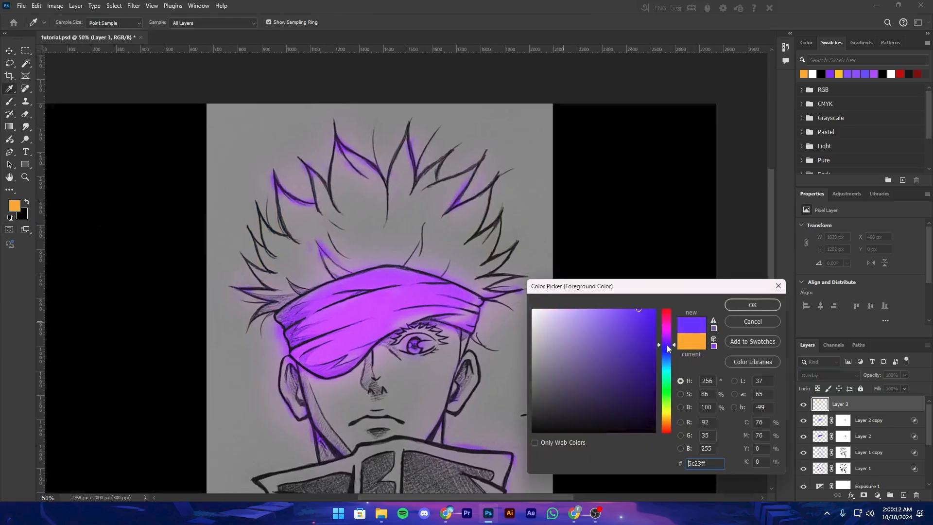
{"action": "left_click", "coordinate": [624, 394]}
{"action": "left_click", "coordinate": [751, 305]}
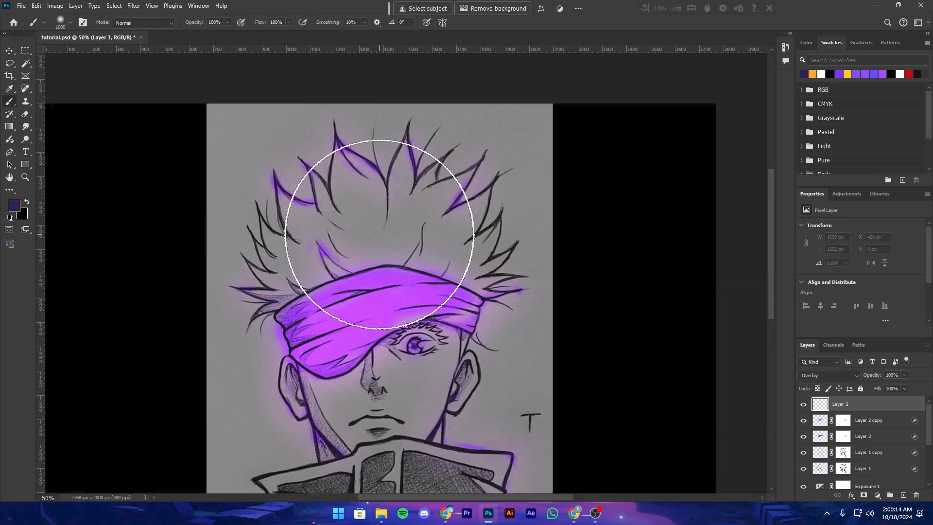
{"action": "left_click", "coordinate": [411, 202]}
{"action": "key", "text": "ctrl+minus"}
{"action": "left_click_drag", "start_coordinate": [304, 241], "coordinate": [292, 259]}
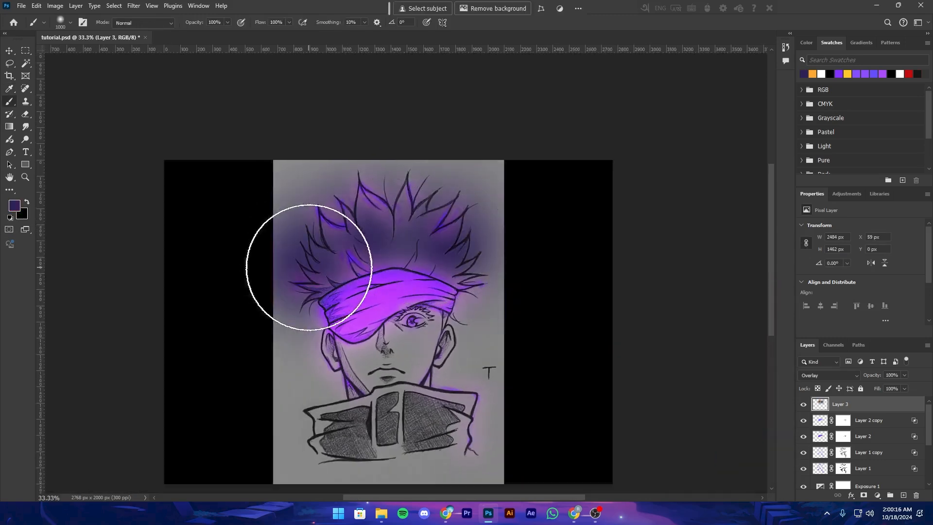
Examine the dark violet hair shading at several zoom levels
{"action": "key", "text": "ctrl+minus"}
{"action": "key", "text": "ctrl+minus"}
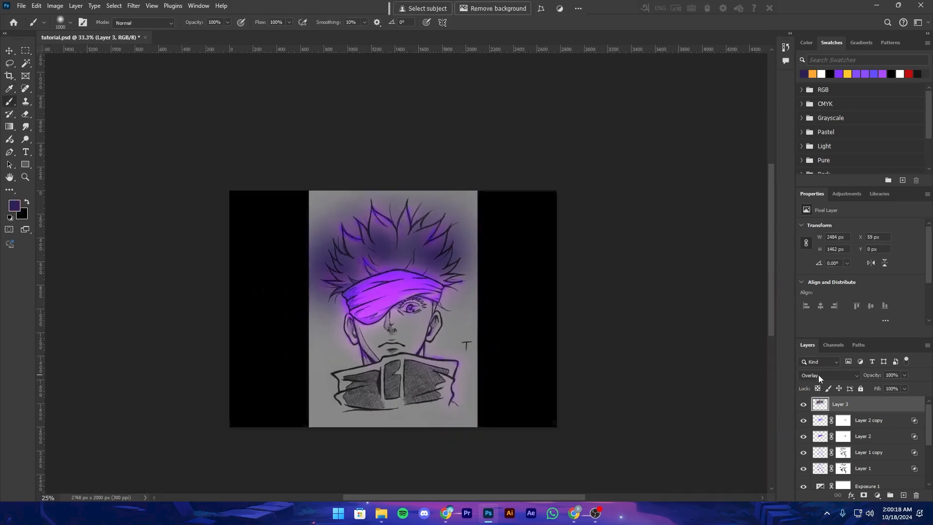
{"action": "key", "text": "ctrl+plus"}
{"action": "key", "text": "ctrl+plus"}
{"action": "key", "text": "ctrl+plus"}
{"action": "key", "text": "v"}
{"action": "key", "text": "ctrl+minus"}
{"action": "key", "text": "ctrl+minus"}
{"action": "key", "text": "ctrl+minus"}
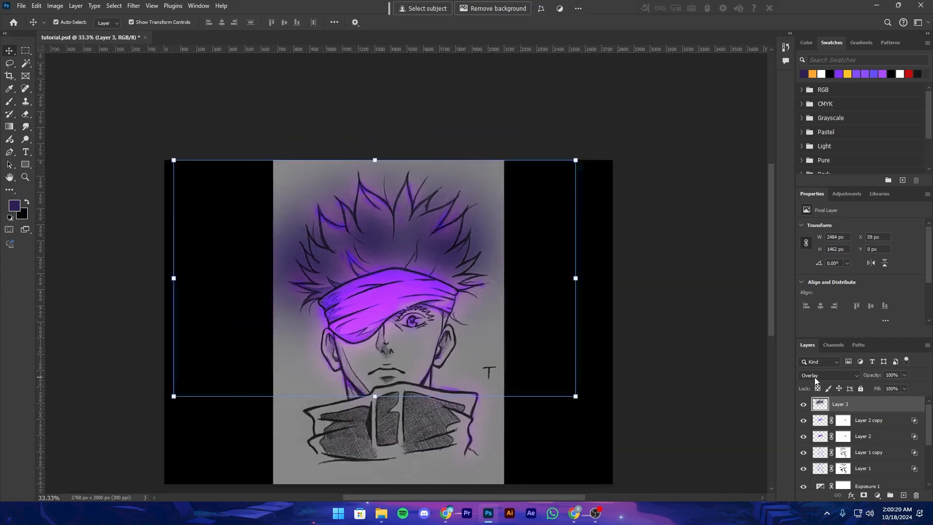
{"action": "key", "text": "ctrl+plus"}
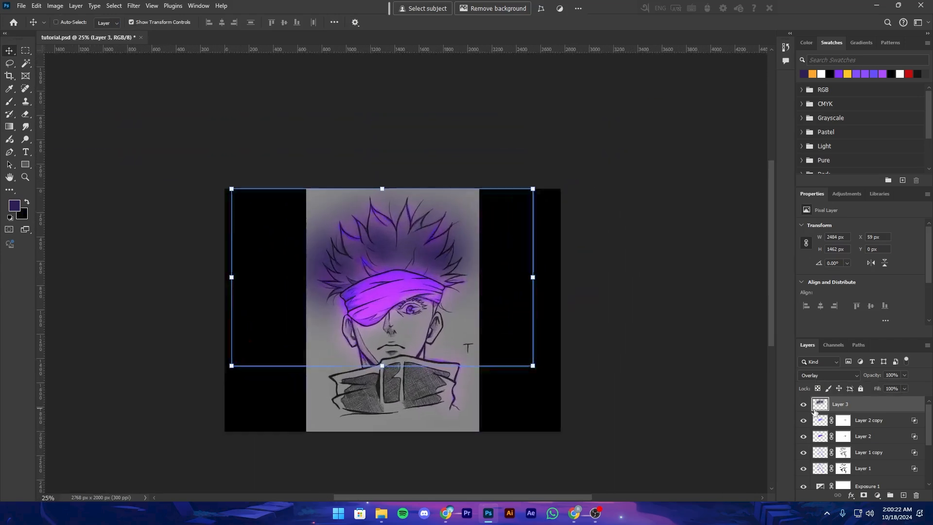
Hide the dark violet hair layer and add a new empty layer above the blurred blindfold copy
{"action": "left_click", "coordinate": [804, 405]}
{"action": "left_click", "coordinate": [905, 422]}
{"action": "left_click", "coordinate": [902, 495]}
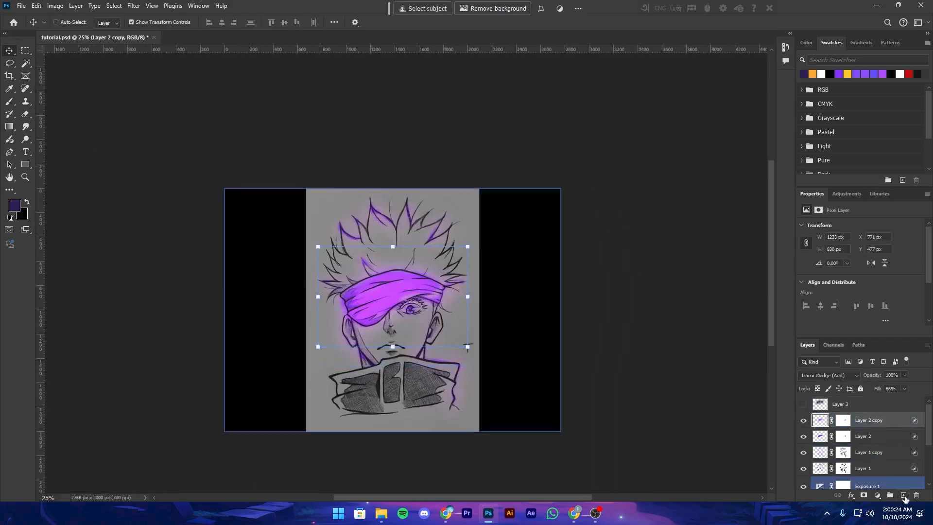
{"action": "key", "text": "ctrl+plus"}
Set the foreground colour to yellow-orange #ffc323 for painting with the Brush tool
{"action": "left_click", "coordinate": [19, 210]}
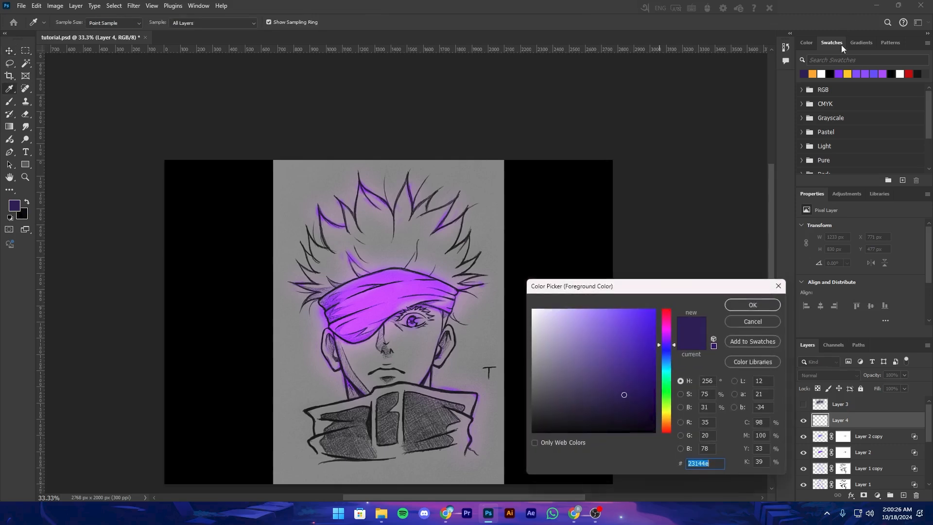
{"action": "left_click", "coordinate": [812, 73]}
{"action": "left_click_drag", "start_coordinate": [675, 419], "coordinate": [678, 417]}
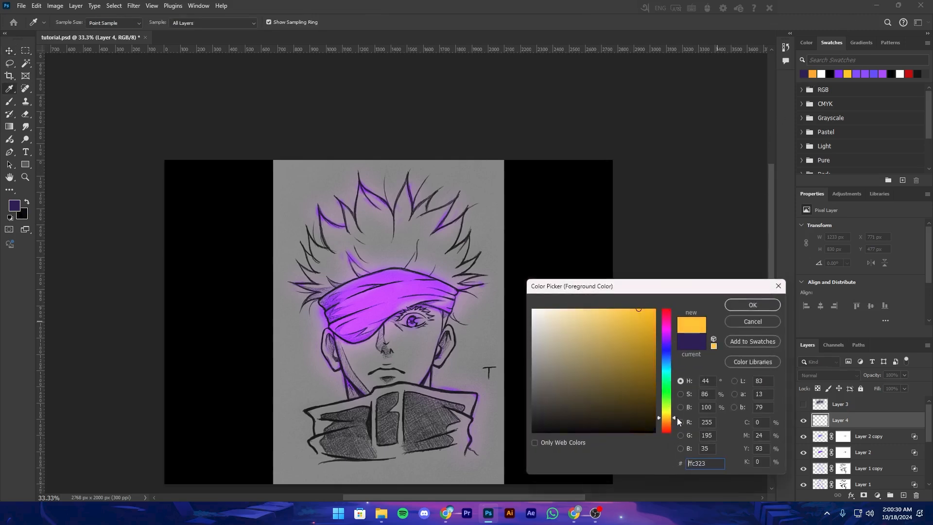
{"action": "left_click", "coordinate": [745, 304]}
{"action": "key", "text": "b"}
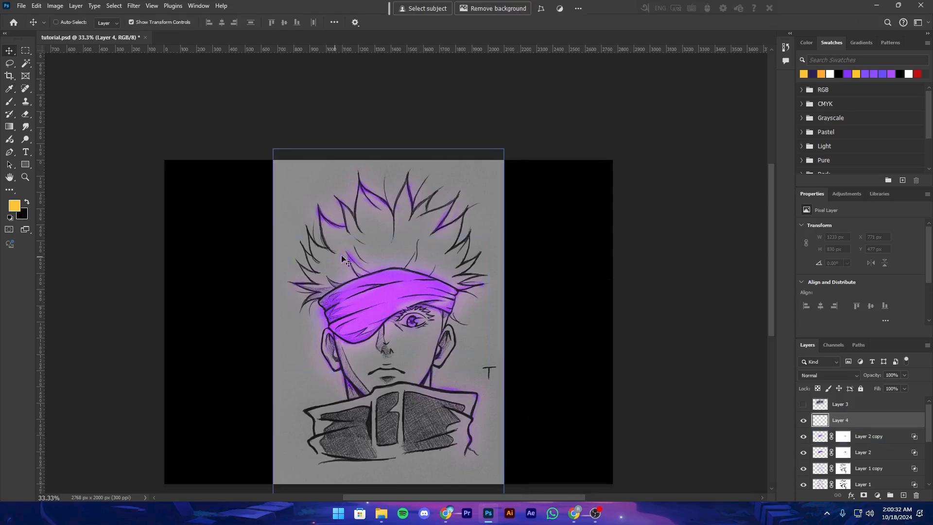
Paint a large soft yellow glow across the whole hair area on the new layer
{"action": "left_click_drag", "start_coordinate": [372, 238], "coordinate": [398, 240]}
{"action": "left_click", "coordinate": [412, 247]}
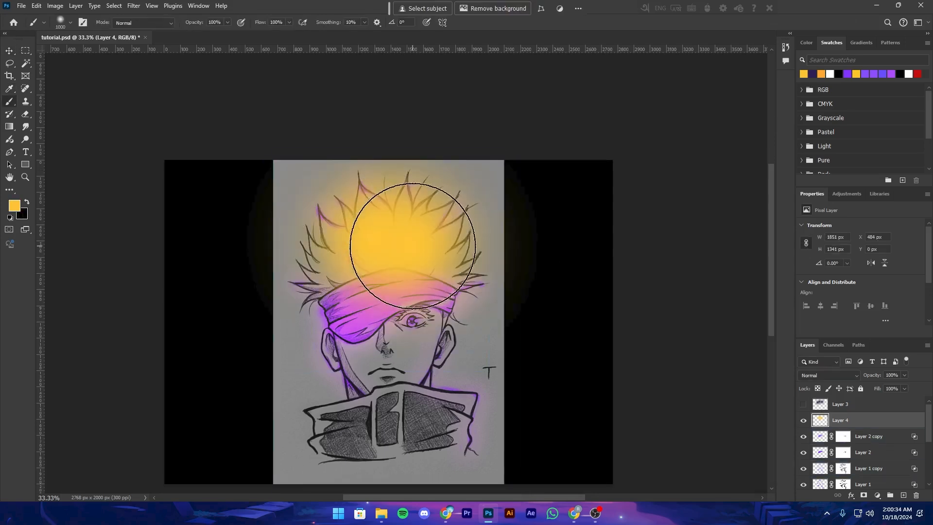
{"action": "left_click", "coordinate": [303, 248]}
{"action": "key", "text": "ctrl+z"}
{"action": "left_click", "coordinate": [440, 252]}
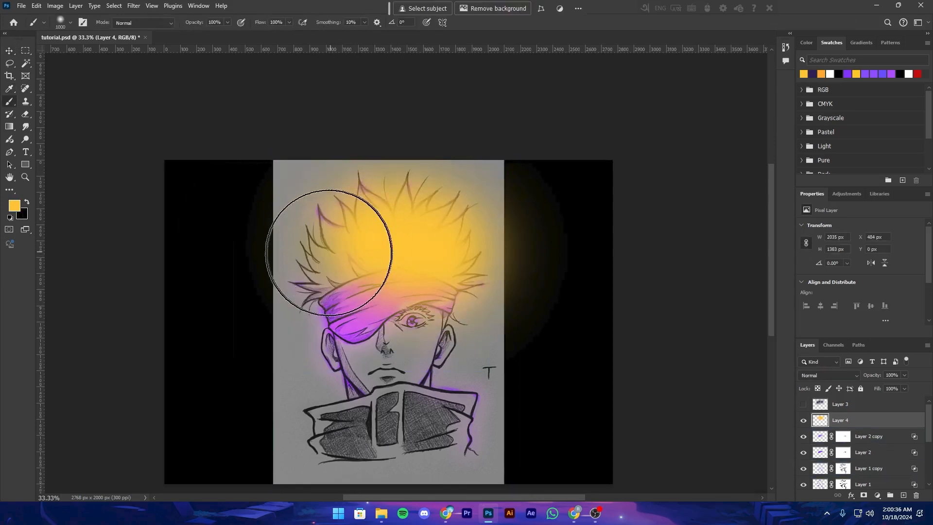
{"action": "left_click", "coordinate": [321, 234]}
Set the yellow hair layer's blend mode to Overlay and reduce its Fill to 82%
{"action": "left_click", "coordinate": [828, 374]}
{"action": "left_click", "coordinate": [825, 360]}
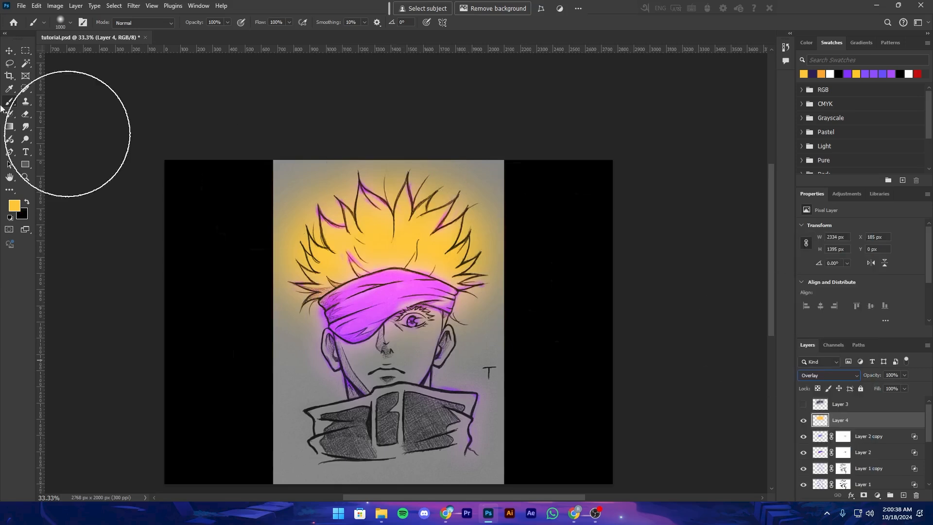
{"action": "left_click", "coordinate": [9, 50]}
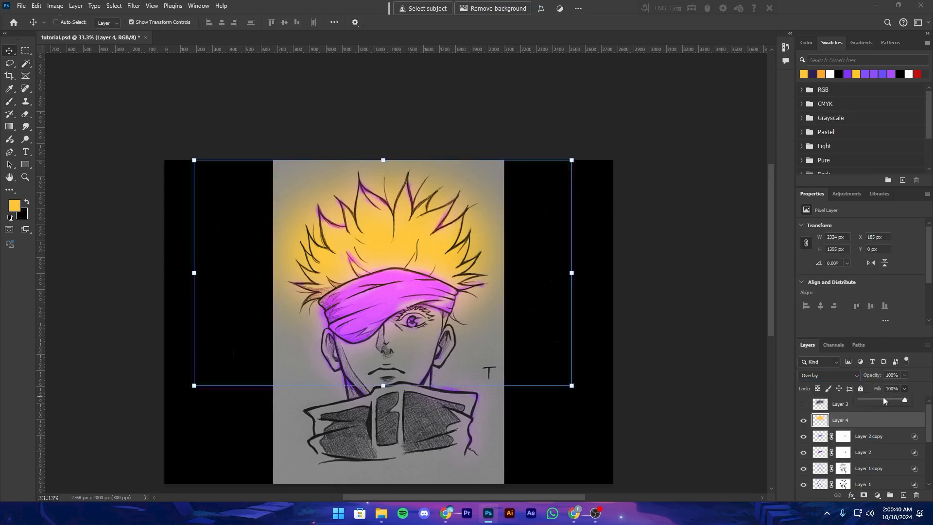
{"action": "left_click_drag", "start_coordinate": [883, 401], "coordinate": [899, 401]}
Adjust Layer 3's Blend If, setting Current Layer to 0/76 and 159/255 and narrowing the Underlying Layer range
{"action": "right_click", "coordinate": [858, 406]}
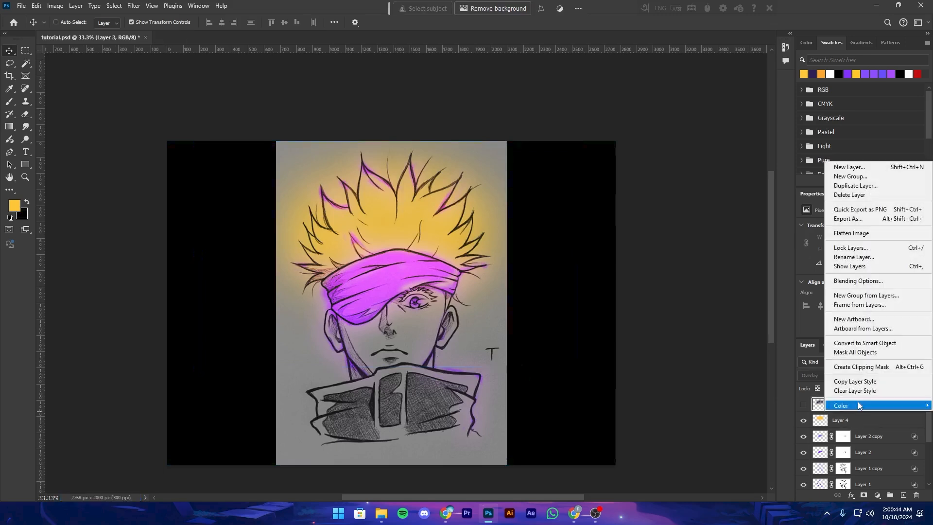
{"action": "left_click", "coordinate": [655, 203]}
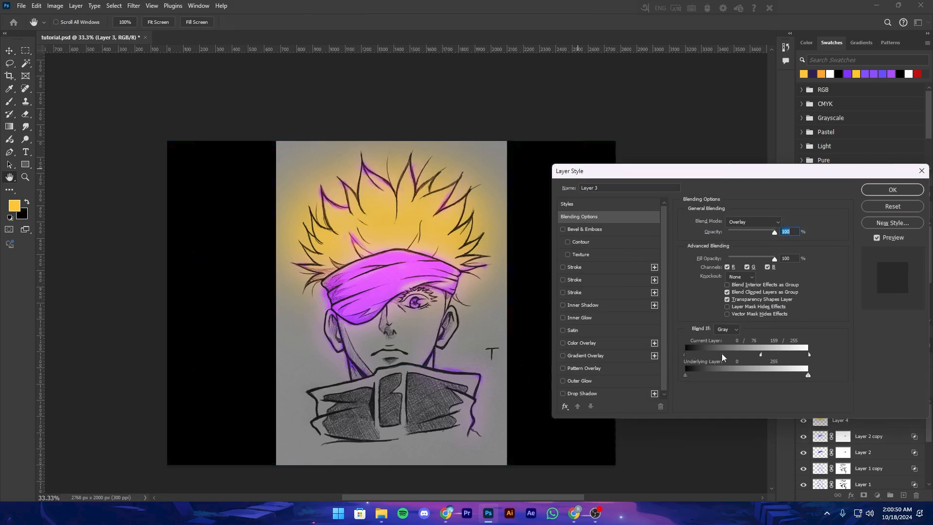
{"action": "left_click_drag", "start_coordinate": [707, 377], "coordinate": [718, 378]}
{"action": "left_click_drag", "start_coordinate": [788, 375], "coordinate": [799, 371]}
{"action": "left_click", "coordinate": [892, 191]}
Compare the artwork with Layer 3 and the yellow hair layer on and off, leaving only Layer 3 hidden, and save the document
{"action": "left_click", "coordinate": [803, 406]}
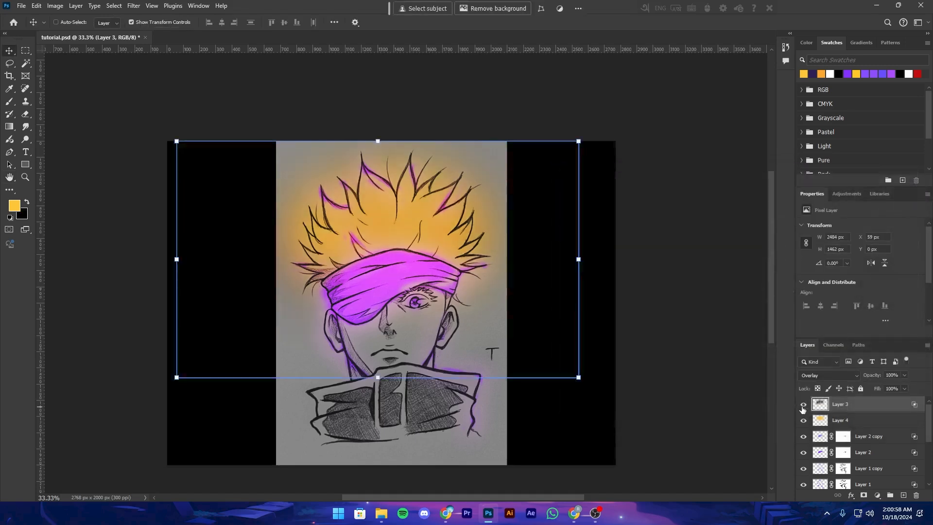
{"action": "left_click", "coordinate": [802, 405]}
{"action": "left_click", "coordinate": [803, 420]}
{"action": "key", "text": "ctrl+minus"}
{"action": "key", "text": "ctrl+minus"}
{"action": "key", "text": "ctrl+s"}
{"action": "left_click", "coordinate": [803, 420]}
{"action": "key", "text": "ctrl+plus"}
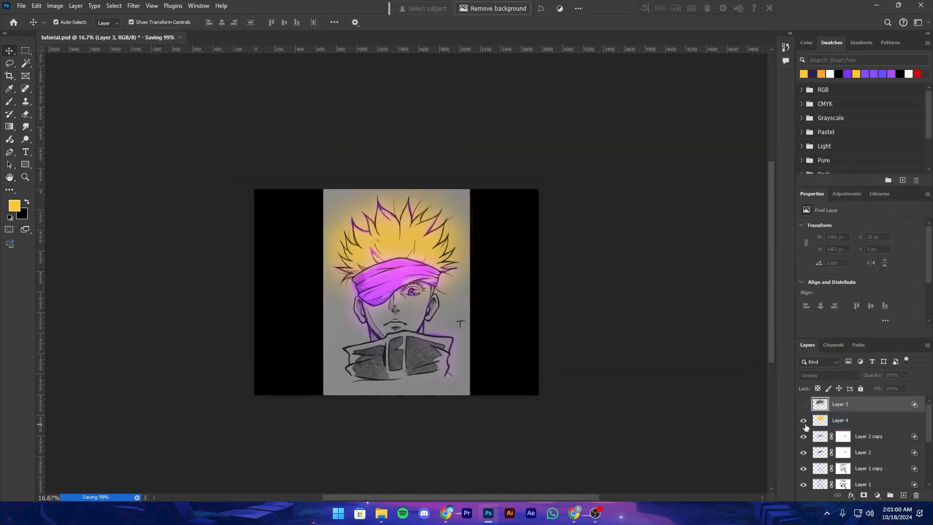
Add a Hue/Saturation adjustment clipped to the yellow hair layer and set its Hue to -1
{"action": "left_click", "coordinate": [855, 420]}
{"action": "left_click", "coordinate": [877, 495]}
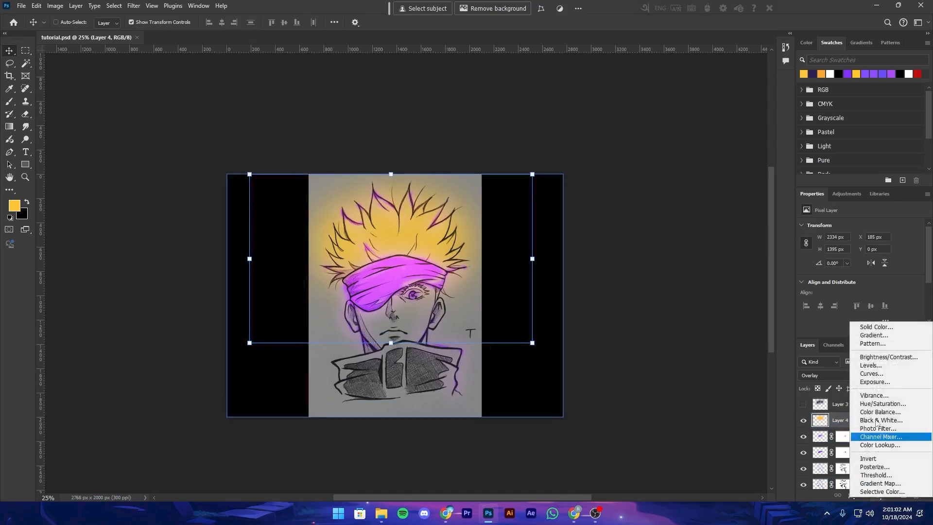
{"action": "left_click", "coordinate": [875, 408]}
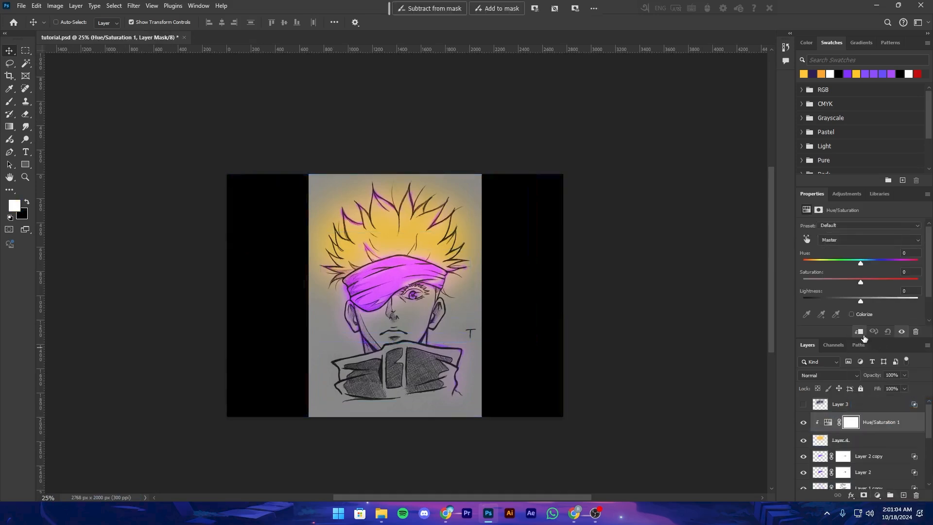
{"action": "mouse_move", "coordinate": [855, 263]}
{"action": "left_mouse_down"}
{"action": "mouse_move", "coordinate": [843, 263]}
{"action": "mouse_move", "coordinate": [899, 263]}
{"action": "mouse_move", "coordinate": [802, 263]}
{"action": "mouse_move", "coordinate": [871, 263]}
{"action": "mouse_move", "coordinate": [860, 261]}
{"action": "left_mouse_up"}
Add a layer mask to the yellow hair layer and get the Brush tool ready to paint on it
{"action": "left_click", "coordinate": [855, 440]}
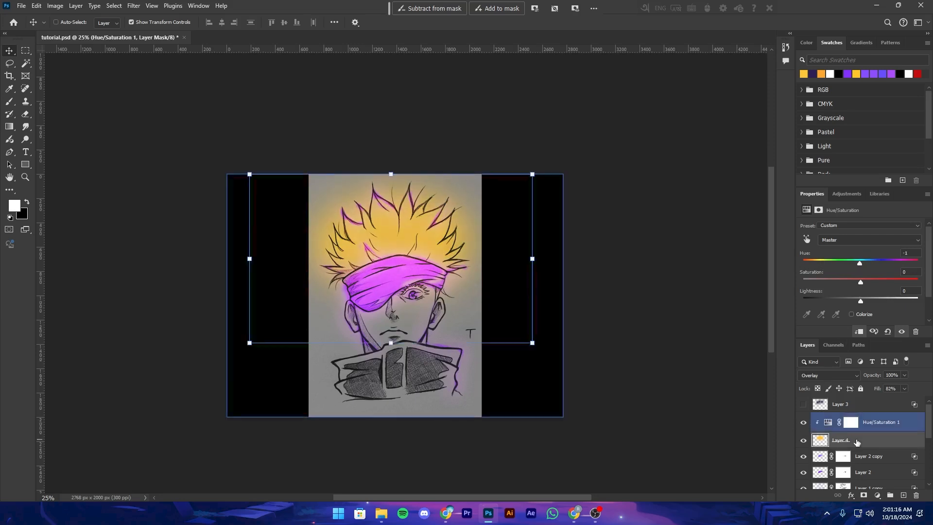
{"action": "key", "text": "ctrl+plus"}
{"action": "left_click", "coordinate": [862, 498]}
{"action": "key", "text": "b"}
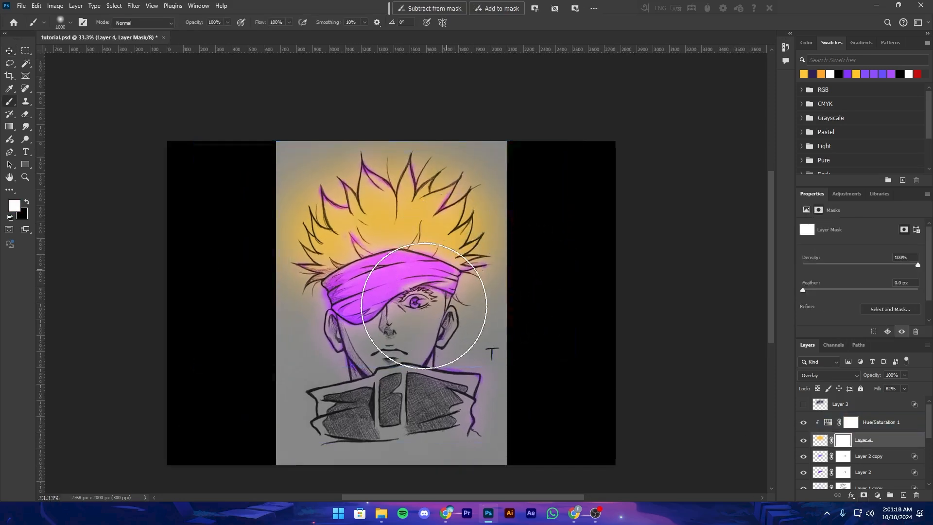
Mask the yellow glow off the face, blindfold and top centre of the hair in black, and restore parts of the hair in white
{"action": "key", "text": "x"}
{"action": "left_click_drag", "start_coordinate": [427, 281], "coordinate": [230, 351]}
{"action": "key", "text": "ctrl+z"}
{"action": "mouse_move", "coordinate": [365, 160]}
{"action": "left_mouse_down"}
{"action": "mouse_move", "coordinate": [310, 158]}
{"action": "mouse_move", "coordinate": [470, 92]}
{"action": "left_mouse_up"}
{"action": "mouse_move", "coordinate": [240, 271]}
{"action": "left_mouse_down"}
{"action": "mouse_move", "coordinate": [479, 229]}
{"action": "mouse_move", "coordinate": [416, 354]}
{"action": "mouse_move", "coordinate": [393, 316]}
{"action": "left_mouse_up"}
{"action": "key", "text": "x"}
{"action": "mouse_move", "coordinate": [319, 170]}
{"action": "left_mouse_down"}
{"action": "mouse_move", "coordinate": [302, 238]}
{"action": "mouse_move", "coordinate": [364, 250]}
{"action": "mouse_move", "coordinate": [486, 236]}
{"action": "mouse_move", "coordinate": [445, 204]}
{"action": "mouse_move", "coordinate": [508, 202]}
{"action": "left_mouse_up"}
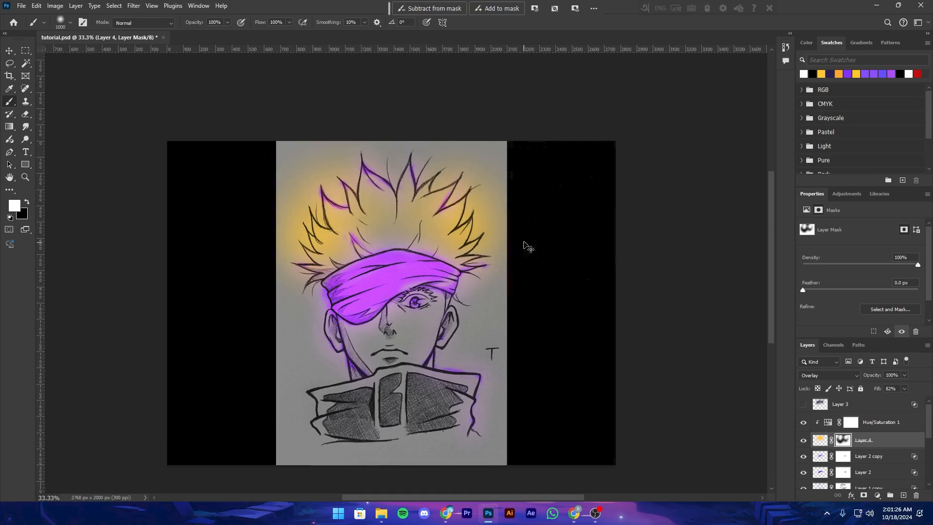
Check the masked hair glow at several zoom levels and save the document
{"action": "key", "text": "ctrl+minus"}
{"action": "key", "text": "ctrl+minus"}
{"action": "key", "text": "ctrl+plus"}
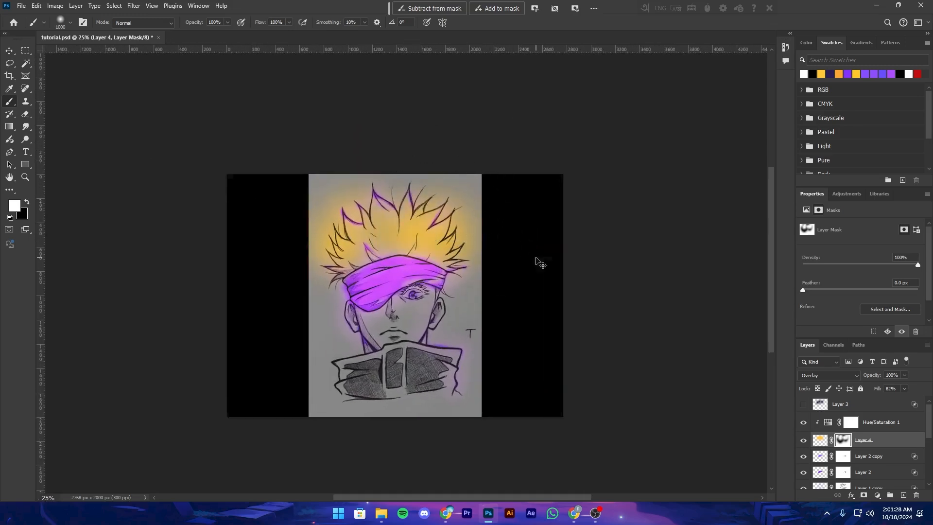
{"action": "key", "text": "ctrl+plus"}
{"action": "key", "text": "ctrl+plus"}
{"action": "key", "text": "ctrl+minus"}
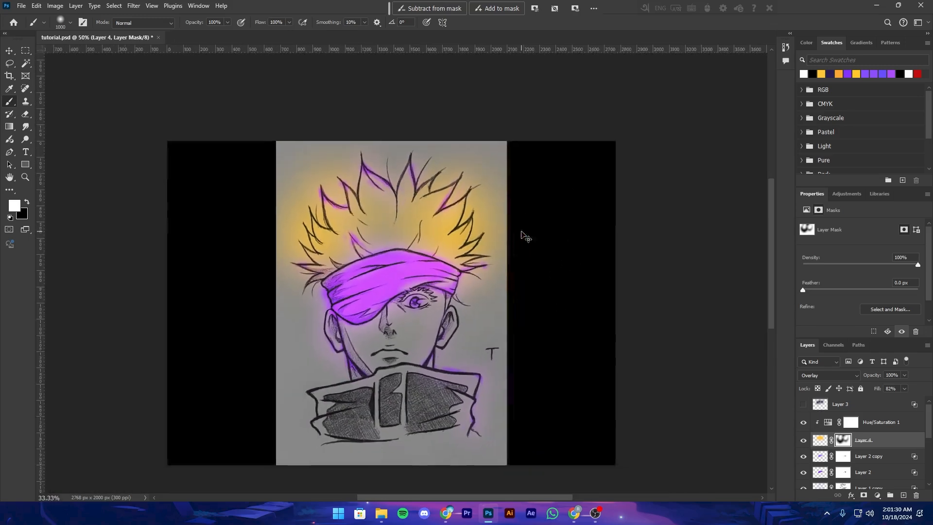
{"action": "key", "text": "ctrl+plus"}
{"action": "key", "text": "ctrl+s"}
Set the clipped Hue/Saturation adjustment's Hue to -159, save the document, and compare the hair with the adjustment off and on
{"action": "left_click", "coordinate": [877, 422]}
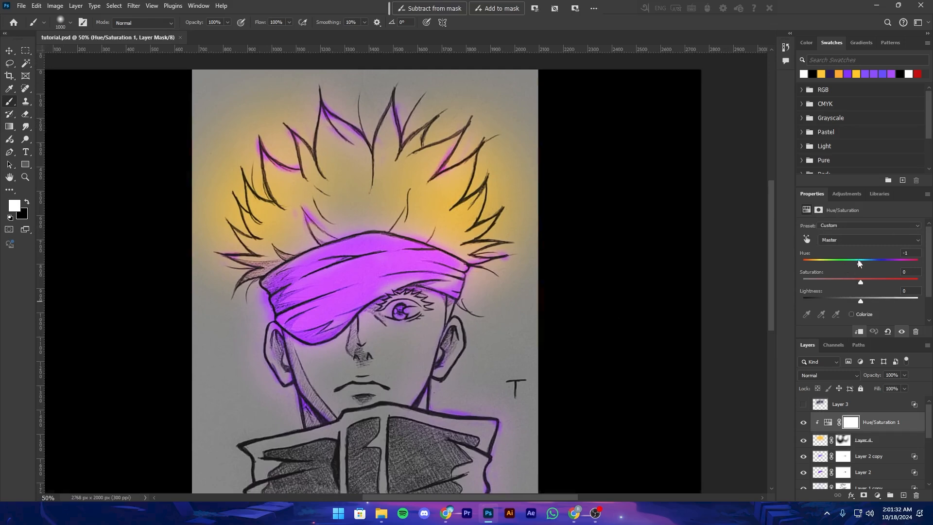
{"action": "left_click_drag", "start_coordinate": [859, 264], "coordinate": [810, 265]}
{"action": "key", "text": "ctrl+minus"}
{"action": "key", "text": "ctrl+minus"}
{"action": "key", "text": "ctrl+minus"}
{"action": "key", "text": "ctrl+plus"}
{"action": "key", "text": "ctrl+plus"}
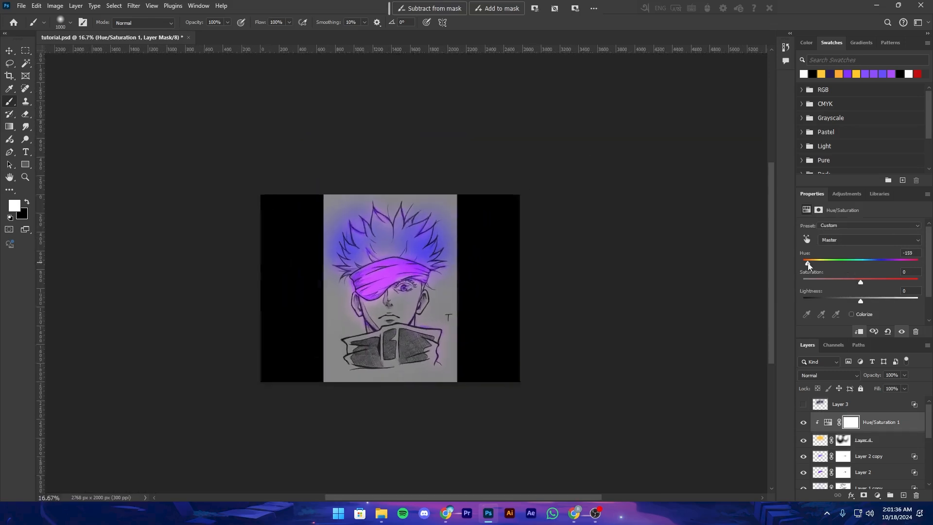
{"action": "key", "text": "ctrl+s"}
{"action": "left_click", "coordinate": [802, 423]}
{"action": "left_click", "coordinate": [803, 422]}
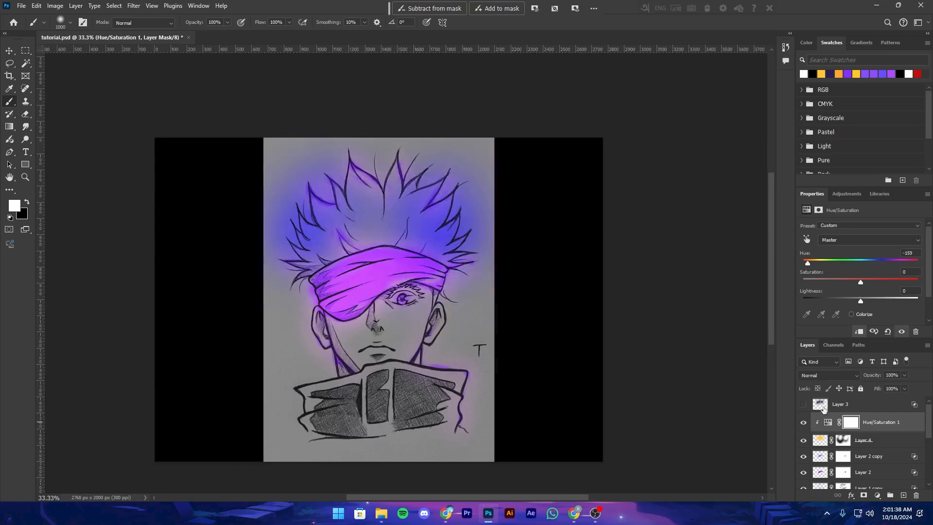
Fine-tune the clipped hair adjustment to Hue -174, Saturation -9 and Lightness +3
{"action": "mouse_move", "coordinate": [860, 302]}
{"action": "left_mouse_down"}
{"action": "mouse_move", "coordinate": [845, 303]}
{"action": "mouse_move", "coordinate": [862, 302]}
{"action": "left_mouse_up"}
{"action": "left_click_drag", "start_coordinate": [804, 265], "coordinate": [805, 263]}
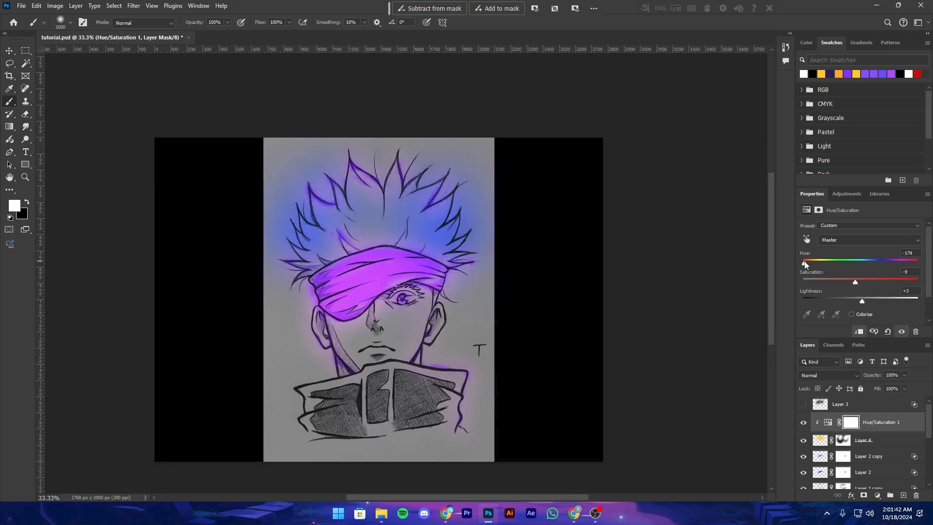
Mask the hair glow off the lower centre of the hair in black, restore its upper part in white, and save
{"action": "left_click", "coordinate": [843, 439]}
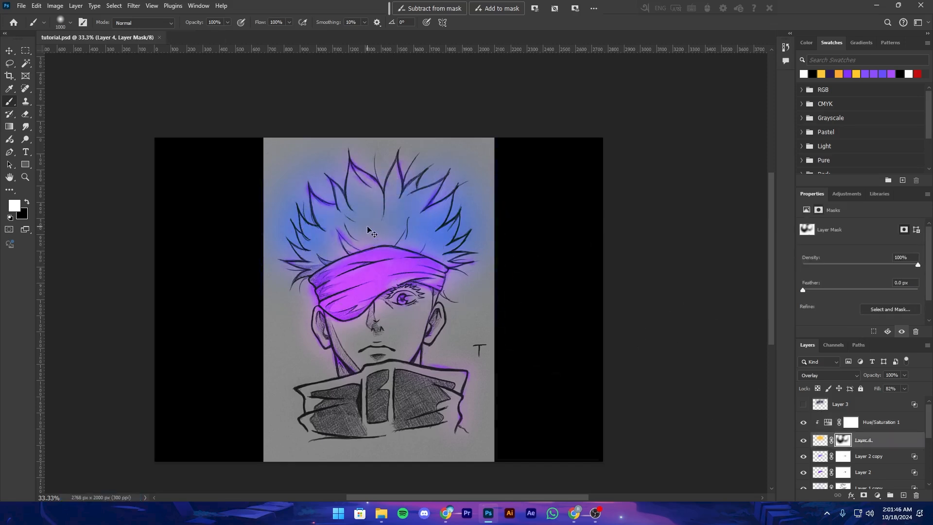
{"action": "key", "text": "x"}
{"action": "left_click_drag", "start_coordinate": [357, 230], "coordinate": [354, 243]}
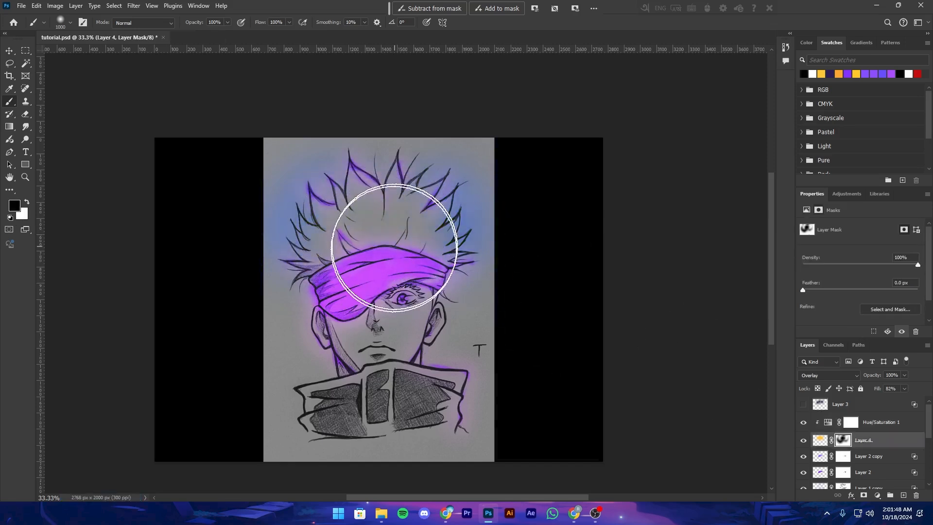
{"action": "key", "text": "x"}
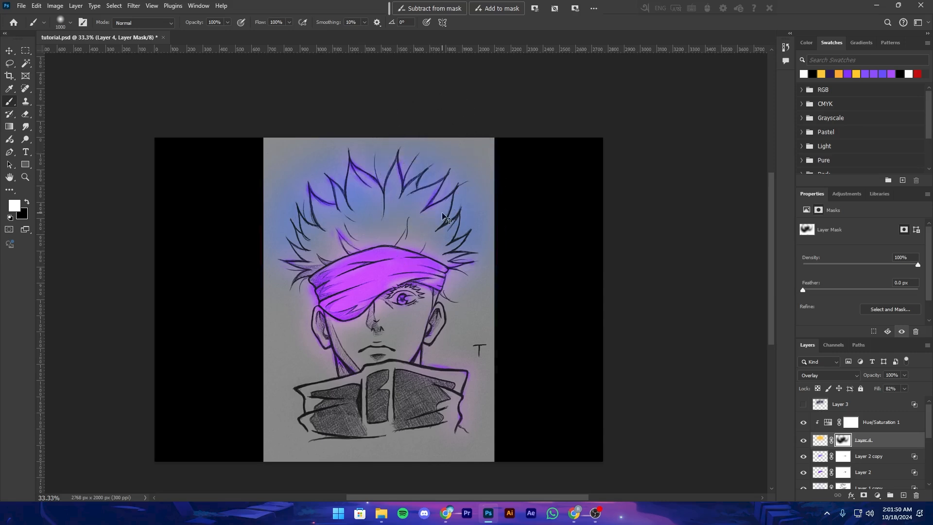
{"action": "key", "text": "ctrl+minus"}
{"action": "key", "text": "ctrl+s"}
{"action": "key", "text": "ctrl+plus"}
Merge the Hue/Saturation 1 adjustment with the masked yellow hair layer into a single layer
{"action": "key", "text": "v"}
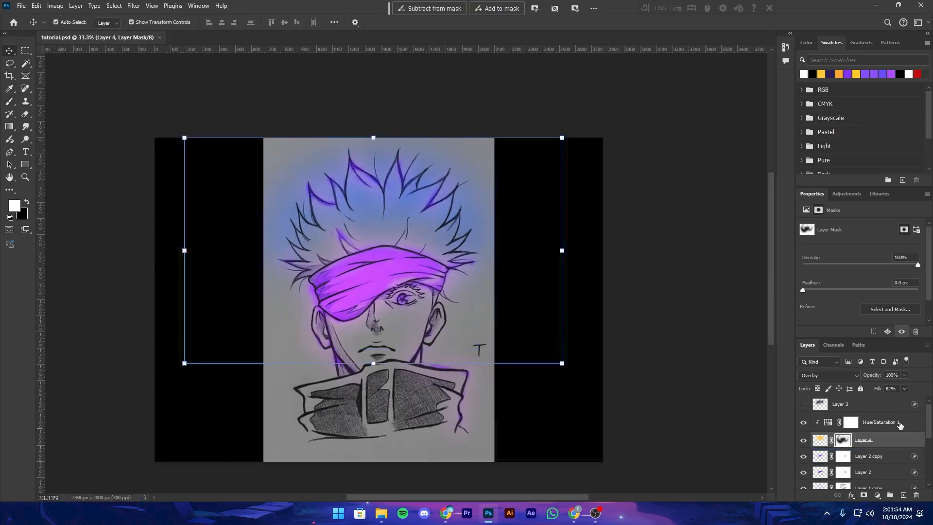
{"action": "key", "text": "ctrl+j"}
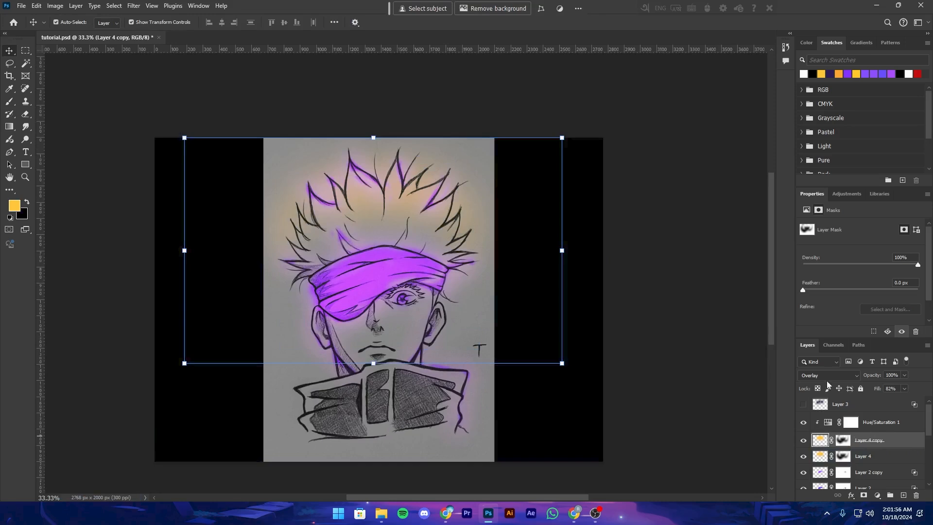
{"action": "key", "text": "ctrl+z"}
{"action": "left_click", "coordinate": [895, 425]}
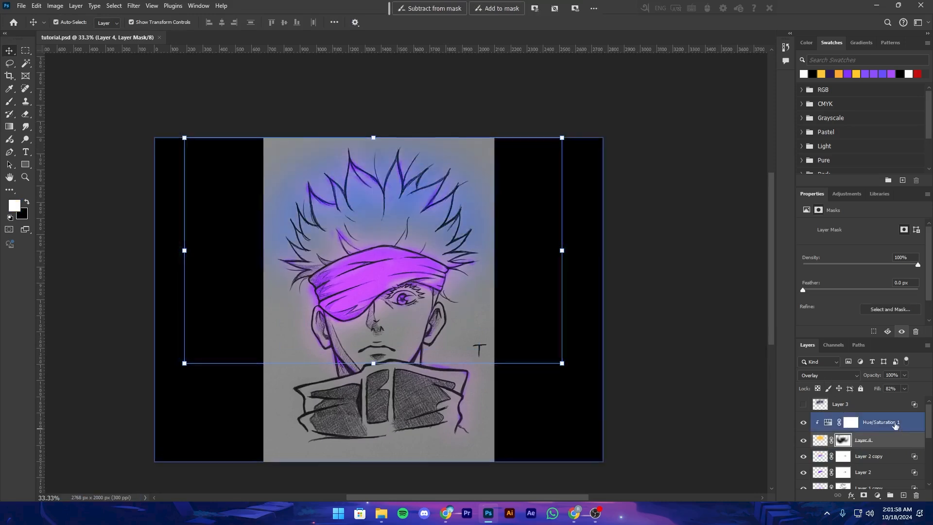
{"action": "right_click", "coordinate": [894, 425]}
{"action": "left_click", "coordinate": [870, 269]}
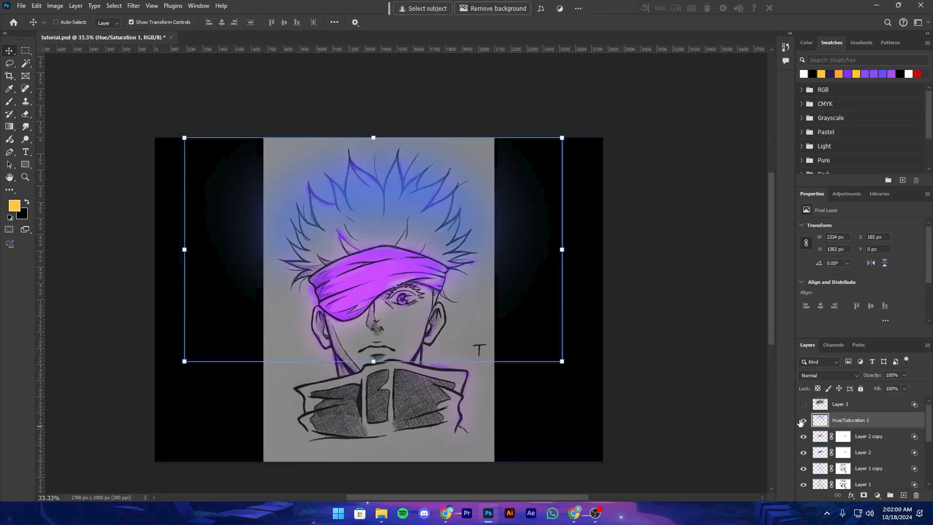
Compare the hair with the merged glow layer off and on, and set that layer's blend mode to Overlay
{"action": "left_click", "coordinate": [803, 420]}
{"action": "left_click", "coordinate": [802, 421]}
{"action": "left_click", "coordinate": [814, 377]}
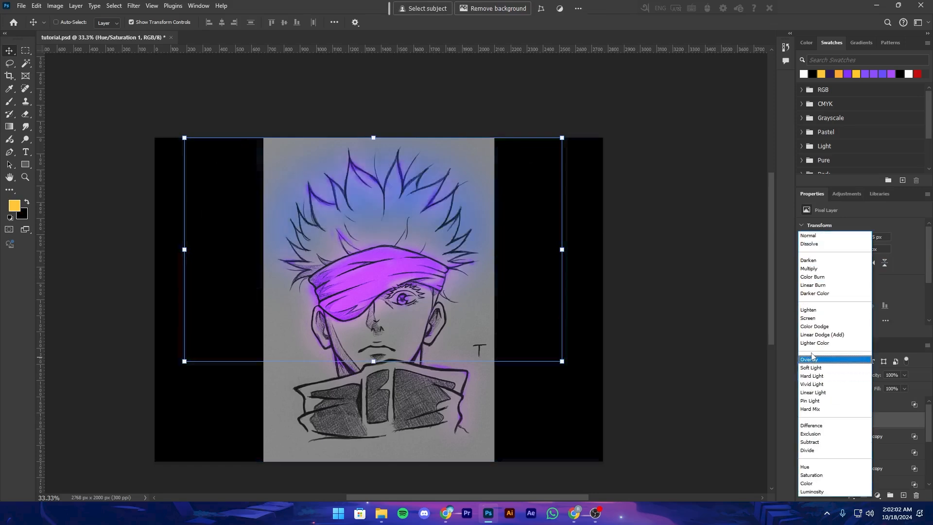
{"action": "left_click", "coordinate": [816, 360]}
Duplicate the merged hair glow layer and set the copy's blend mode to Linear Dodge (Add)
{"action": "key", "text": "ctrl+j"}
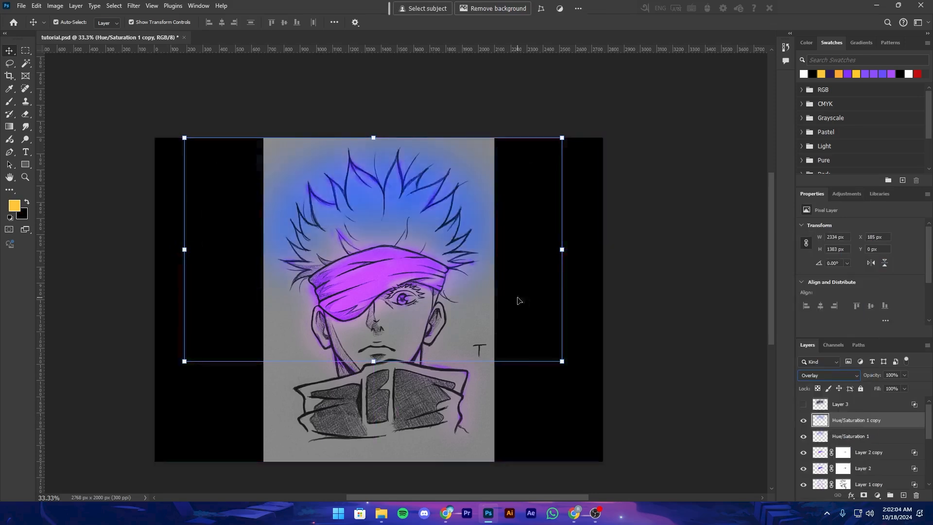
{"action": "left_click", "coordinate": [845, 373]}
{"action": "left_click", "coordinate": [843, 335]}
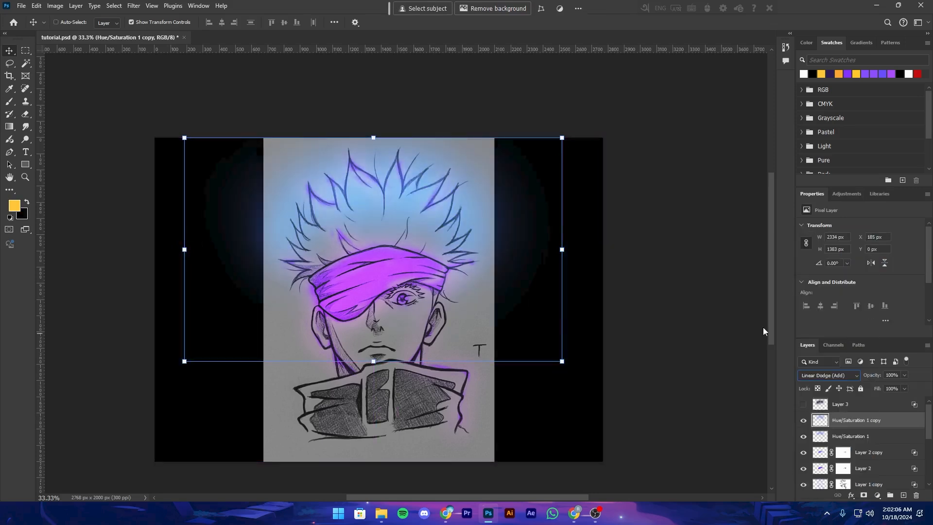
{"action": "key", "text": "ctrl+minus"}
{"action": "key", "text": "ctrl+plus"}
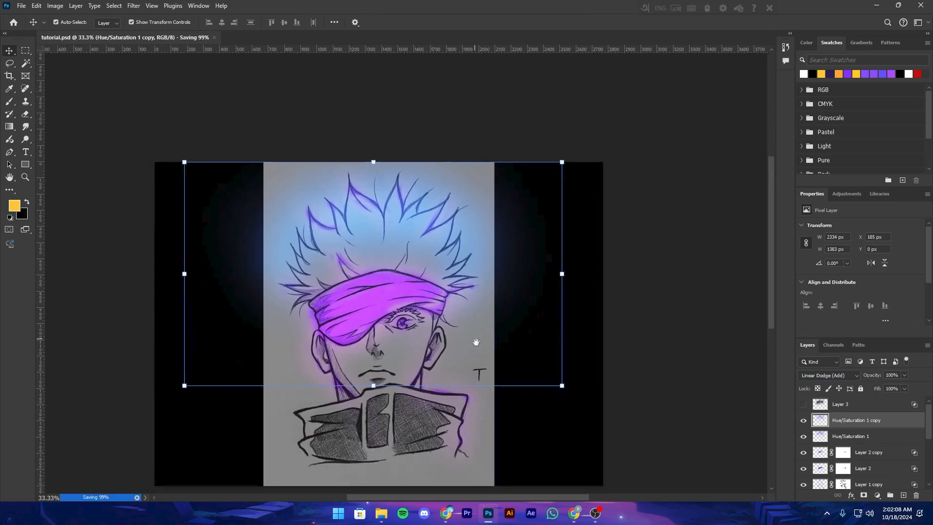
{"action": "key", "text": "ctrl"}
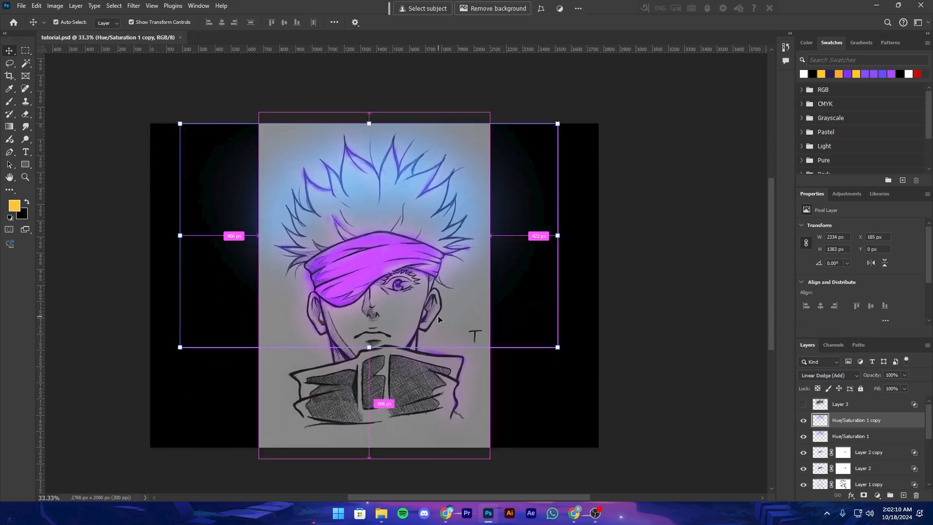
{"action": "key", "text": "ctrl+j"}
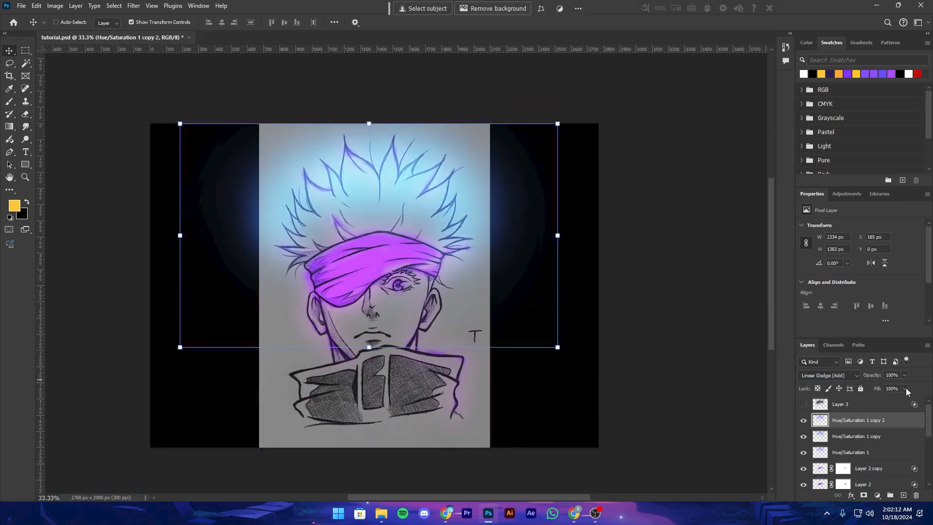
{"action": "left_click", "coordinate": [862, 399]}
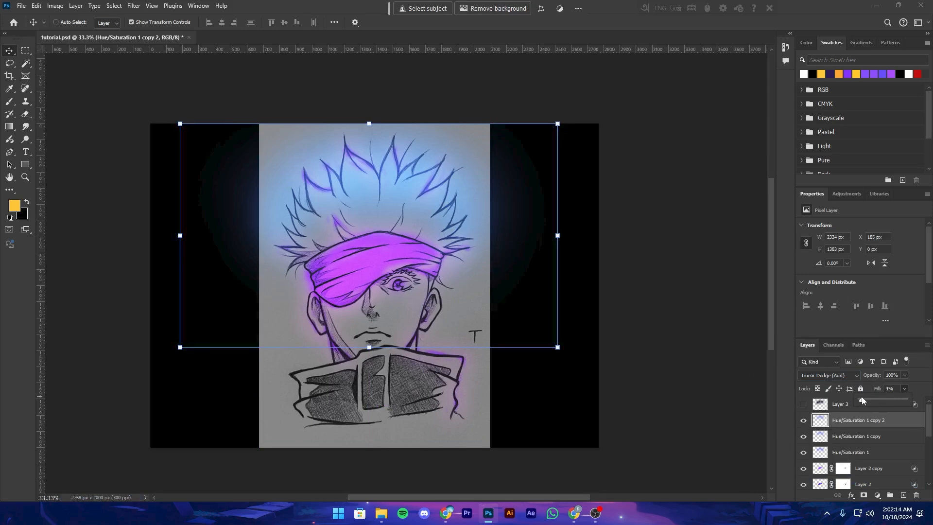
{"action": "left_click", "coordinate": [850, 419]}
{"action": "left_click_drag", "start_coordinate": [915, 406], "coordinate": [893, 418]}
{"action": "key", "text": "ctrl+z"}
{"action": "left_click_drag", "start_coordinate": [916, 407], "coordinate": [880, 412]}
{"action": "key", "text": "ctrl+z"}
{"action": "right_click", "coordinate": [857, 417]}
{"action": "left_click", "coordinate": [850, 435]}
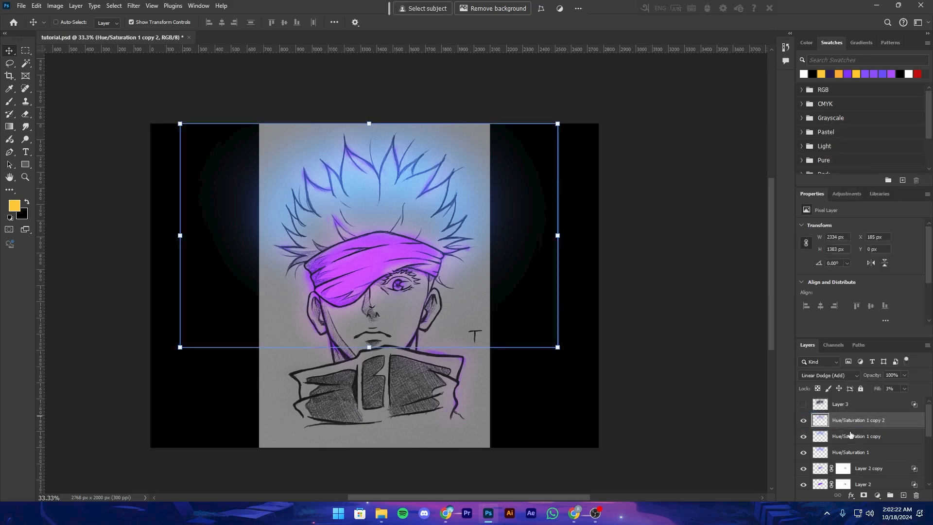
{"action": "key", "text": "Delete"}
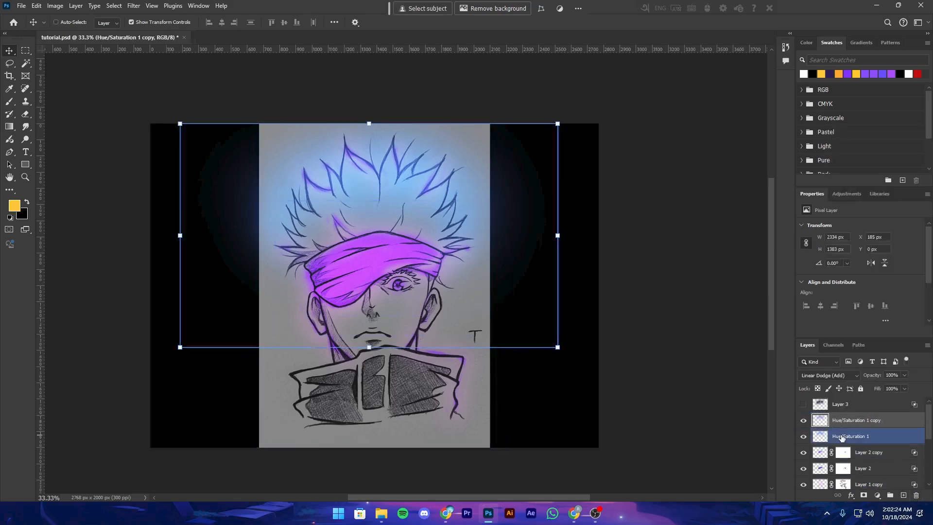
Adjust the Blend If ranges of the current and underlying layers for the Hue/Saturation 1 glow layer, and save
{"action": "right_click", "coordinate": [842, 436]}
{"action": "left_click", "coordinate": [863, 282]}
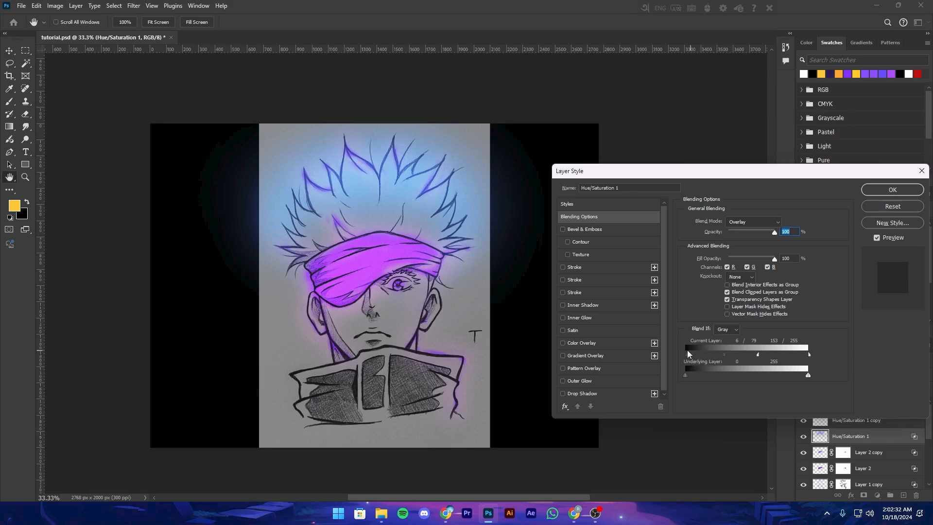
{"action": "mouse_move", "coordinate": [698, 375]}
{"action": "left_mouse_down"}
{"action": "mouse_move", "coordinate": [670, 379]}
{"action": "mouse_move", "coordinate": [711, 375]}
{"action": "left_mouse_up"}
{"action": "left_click", "coordinate": [910, 193]}
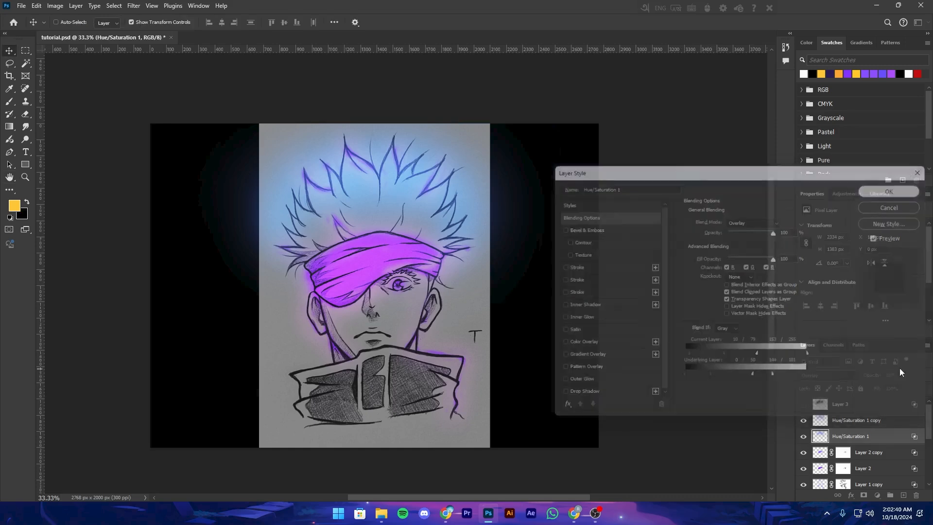
{"action": "key", "text": "ctrl+s"}
Set the glow copy's Blend If ranges to 0/56 and 164/232 for the current layer, with underlying highlights at 210/223
{"action": "right_click", "coordinate": [875, 419]}
{"action": "left_click", "coordinate": [887, 262]}
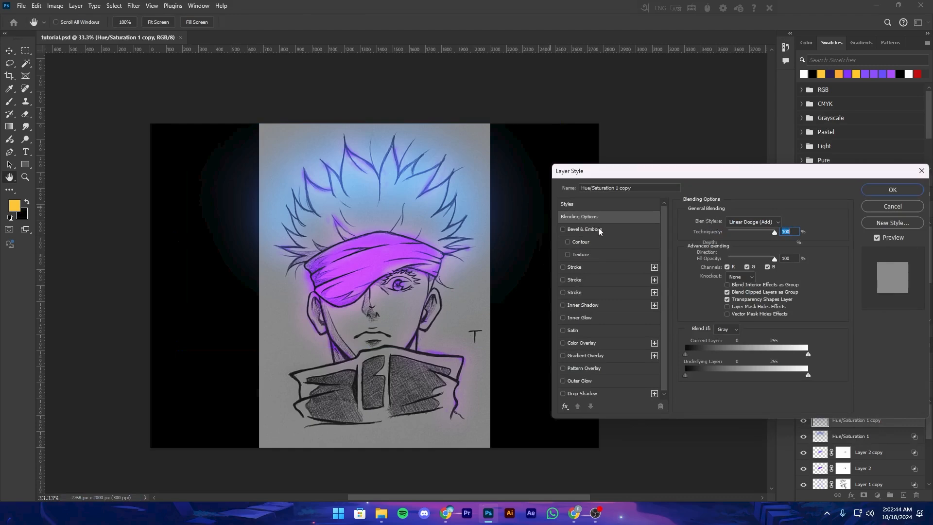
{"action": "left_click", "coordinate": [597, 230]}
{"action": "left_click", "coordinate": [562, 229]}
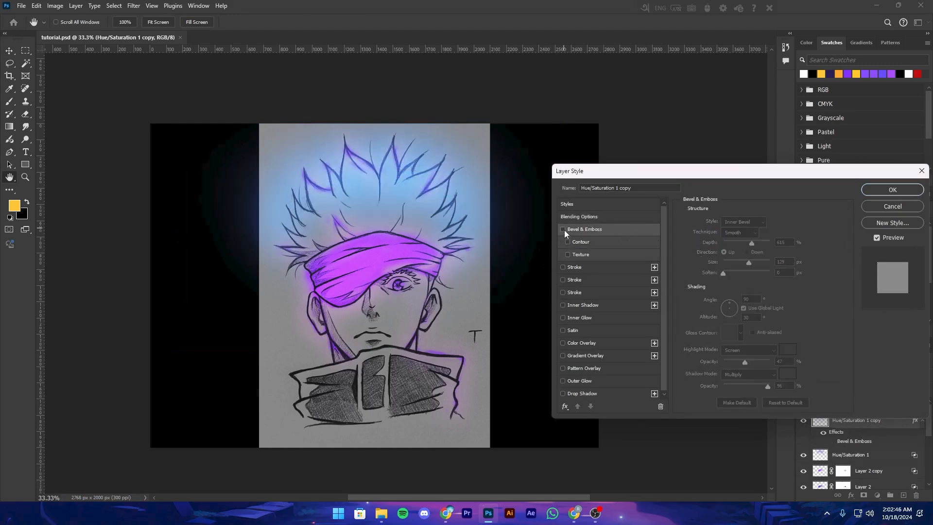
{"action": "left_click", "coordinate": [615, 217]}
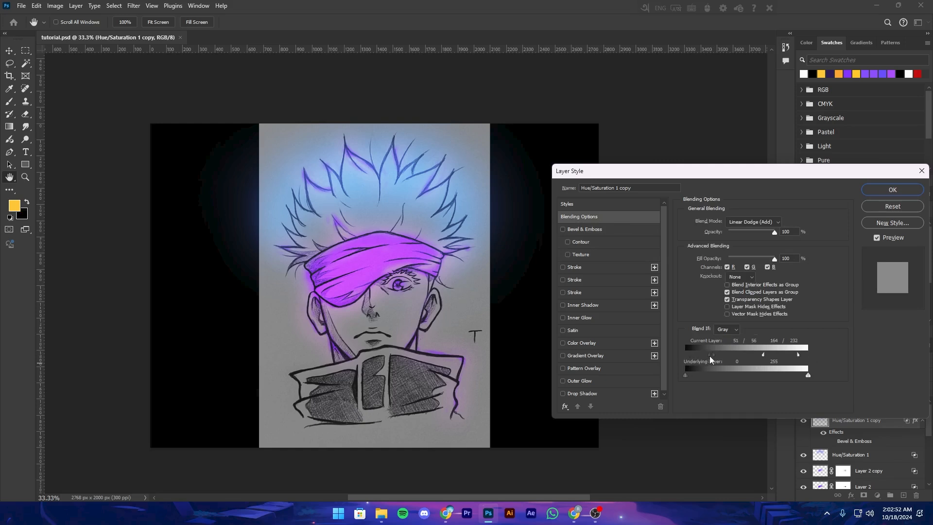
{"action": "left_click_drag", "start_coordinate": [686, 377], "coordinate": [702, 378]}
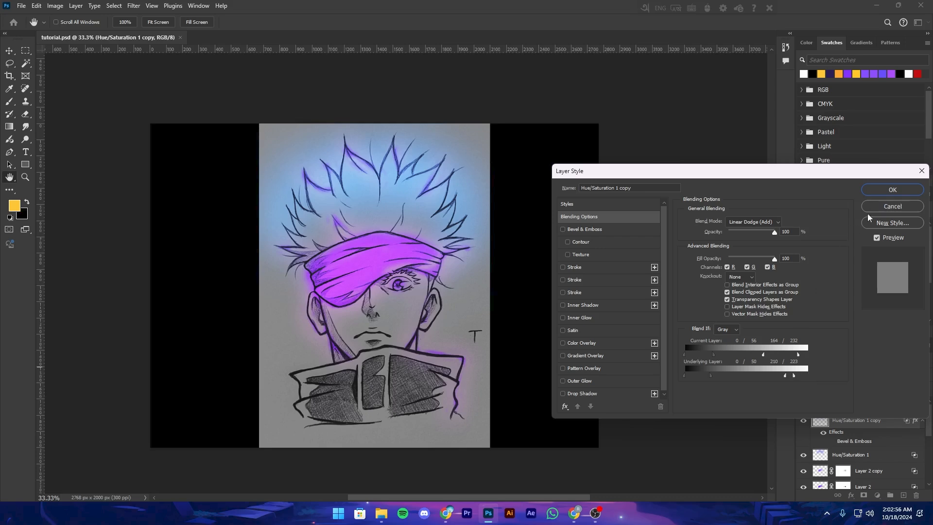
{"action": "left_click", "coordinate": [893, 190]}
Save the document and compare the artwork with the glow copy off and on
{"action": "key", "text": "v"}
{"action": "key", "text": "ctrl+minus"}
{"action": "key", "text": "ctrl+minus"}
{"action": "key", "text": "ctrl+s"}
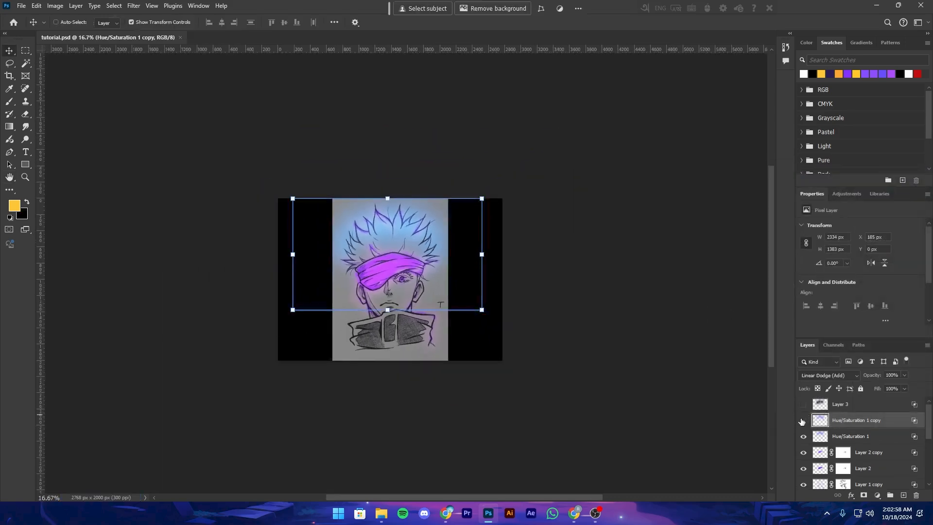
{"action": "left_click", "coordinate": [802, 421]}
{"action": "left_click", "coordinate": [802, 421]}
Lower the glow copy's Fill to 82%, check the hair at several zoom levels, and save
{"action": "key", "text": "ctrl+plus"}
{"action": "key", "text": "ctrl+plus"}
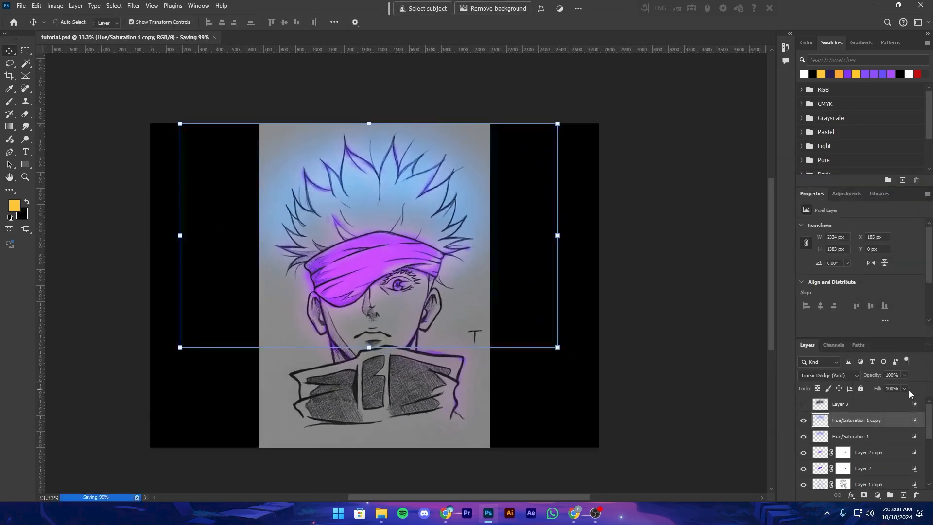
{"action": "left_click_drag", "start_coordinate": [887, 397], "coordinate": [897, 402]}
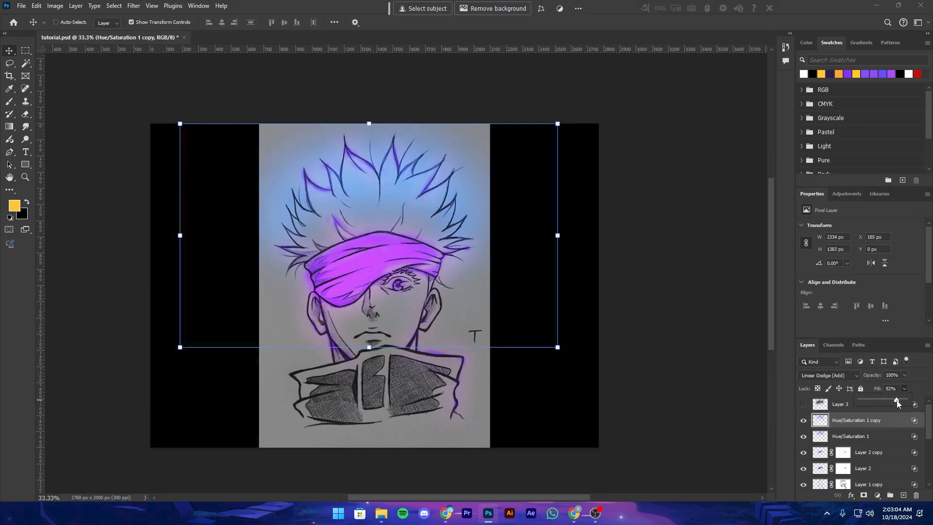
{"action": "key", "text": "ctrl+minus"}
{"action": "key", "text": "ctrl+minus"}
{"action": "key", "text": "ctrl+minus"}
{"action": "key", "text": "ctrl+plus"}
{"action": "key", "text": "ctrl+plus"}
{"action": "key", "text": "ctrl+s"}
Group all layers from the glow copy down to the Exposure 1 adjustment
{"action": "left_click_drag", "start_coordinate": [475, 312], "coordinate": [438, 342]}
{"action": "left_click_drag", "start_coordinate": [382, 411], "coordinate": [457, 384]}
{"action": "key", "text": "ctrl+plus"}
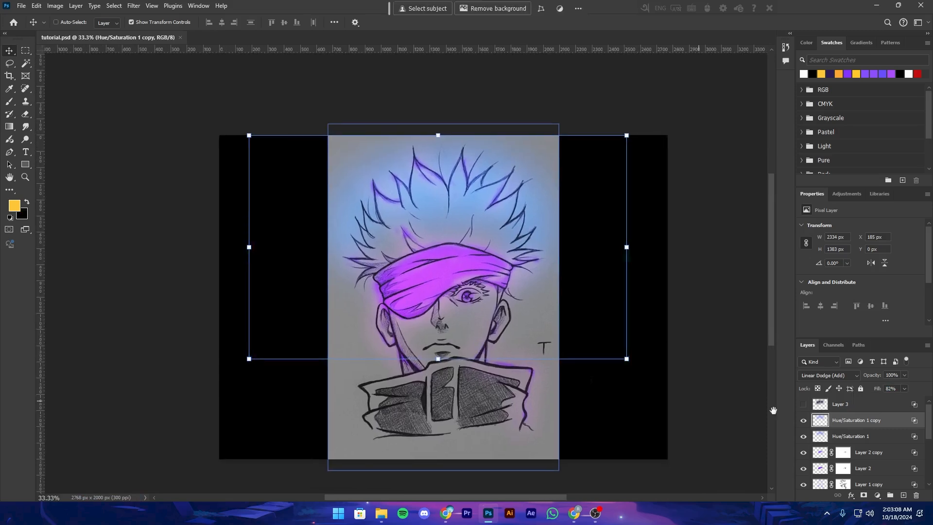
{"action": "scroll", "coordinate": [855, 447], "scroll_direction": "down", "scroll_amount": 5}
{"action": "left_click", "coordinate": [862, 413]}
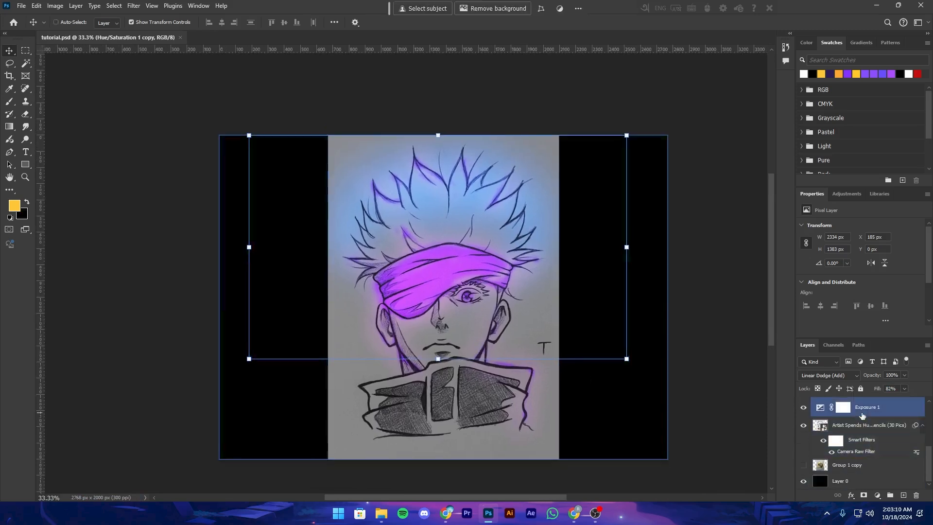
{"action": "key", "text": "ctrl+g"}
Compare the original sketch with the coloured version by toggling the new group's visibility, and save the document
{"action": "key", "text": "ctrl+minus"}
{"action": "key", "text": "ctrl+minus"}
{"action": "key", "text": "ctrl+minus"}
{"action": "key", "text": "ctrl+minus"}
{"action": "key", "text": "ctrl+minus"}
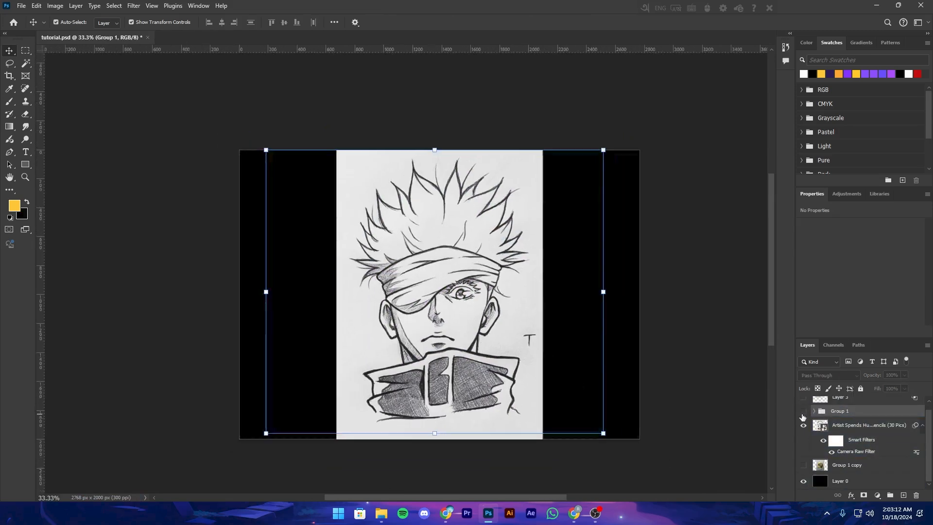
{"action": "key", "text": "ctrl+s"}
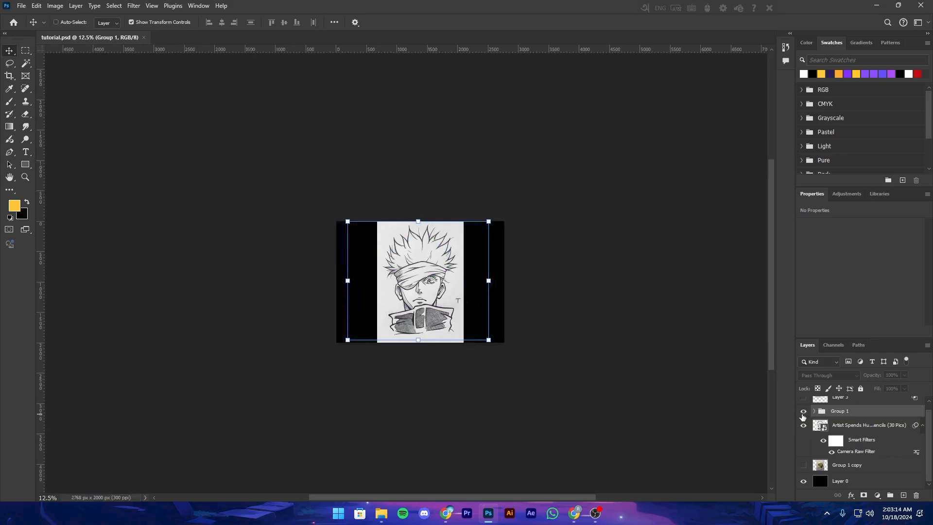
{"action": "left_click", "coordinate": [802, 413]}
{"action": "key", "text": "ctrl+plus"}
{"action": "key", "text": "ctrl+plus"}
{"action": "key", "text": "ctrl+plus"}
{"action": "key", "text": "ctrl+s"}
Merge the colour group with the blindfolded character's sketch layer into one layer
{"action": "mouse_move", "coordinate": [526, 393]}
{"action": "left_mouse_down"}
{"action": "mouse_move", "coordinate": [471, 386]}
{"action": "mouse_move", "coordinate": [533, 388]}
{"action": "left_mouse_up"}
{"action": "left_click", "coordinate": [854, 427], "text": "ctrl"}
{"action": "right_click", "coordinate": [855, 427]}
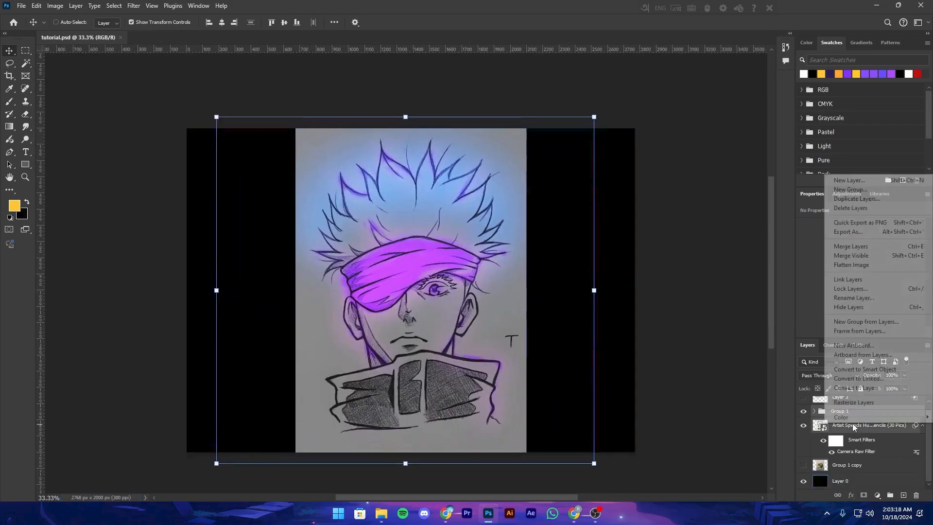
{"action": "left_click", "coordinate": [856, 247]}
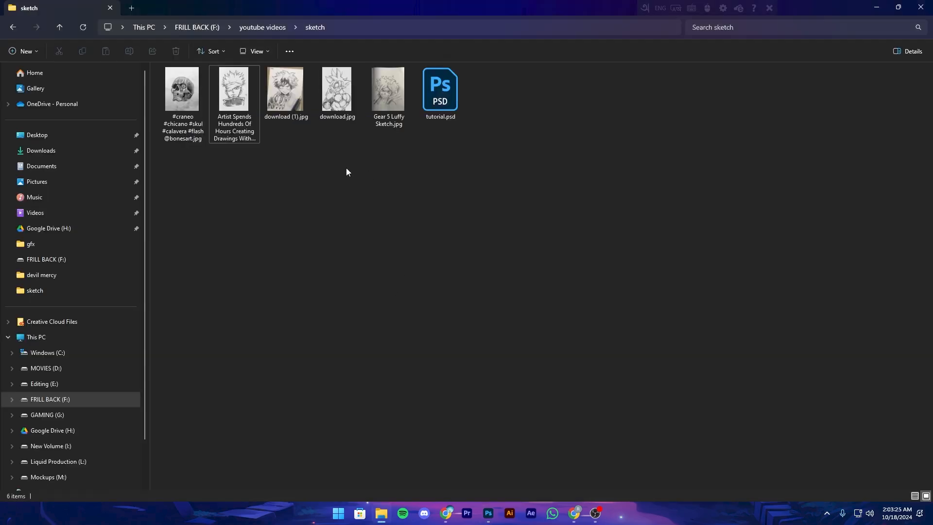
Place the download.jpg sketch from the sketch folder centred on the canvas and commit the placement
{"action": "left_click", "coordinate": [353, 118]}
{"action": "left_click_drag", "start_coordinate": [423, 276], "coordinate": [432, 341]}
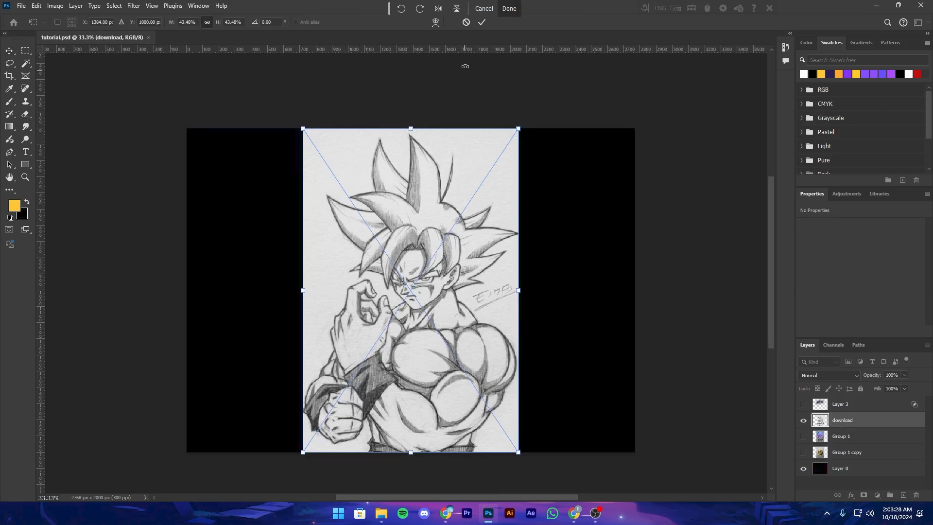
{"action": "left_click", "coordinate": [481, 23]}
{"action": "left_click", "coordinate": [537, 308], "text": "ctrl"}
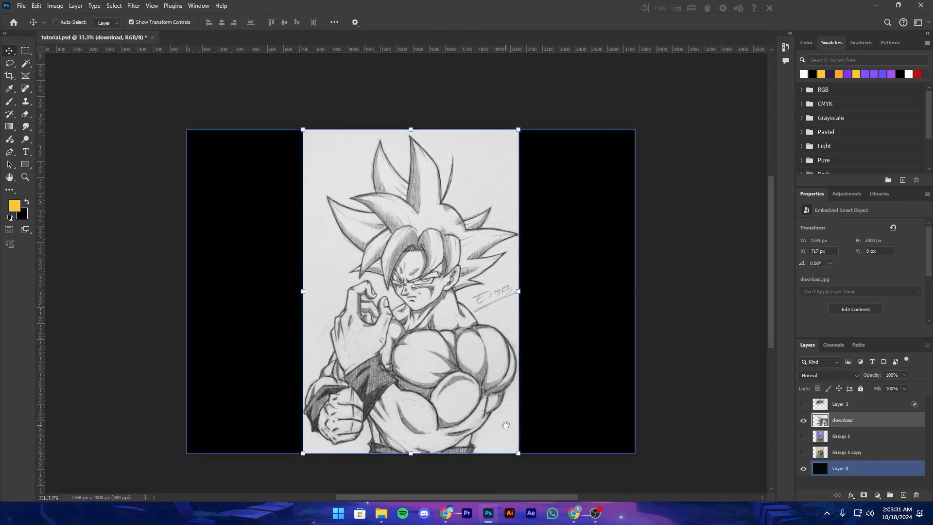
{"action": "left_click_drag", "start_coordinate": [506, 425], "coordinate": [535, 420]}
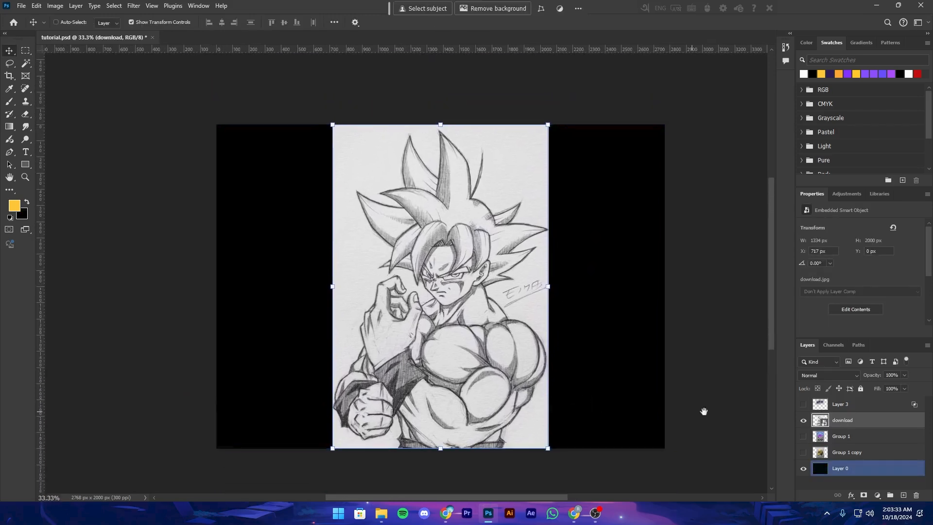
{"action": "left_click", "coordinate": [135, 6]}
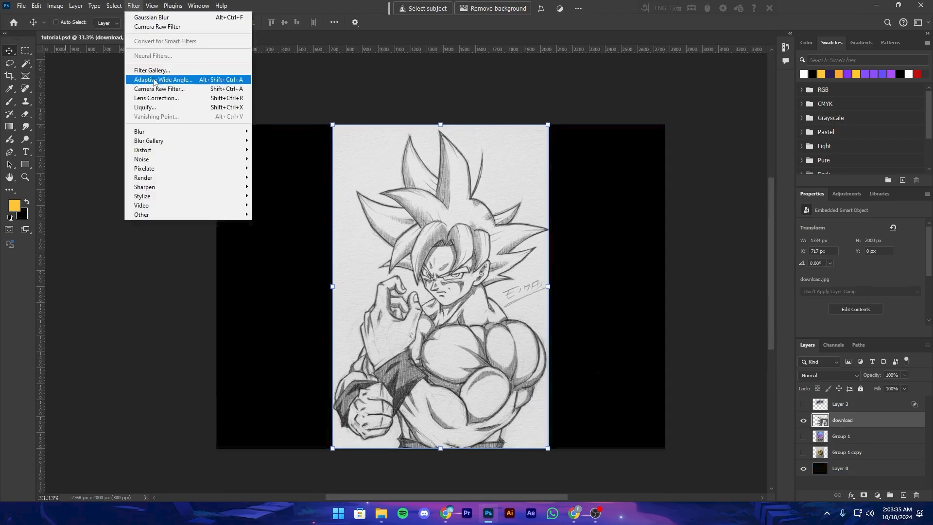
{"action": "left_click", "coordinate": [160, 98]}
{"action": "left_click", "coordinate": [844, 44]}
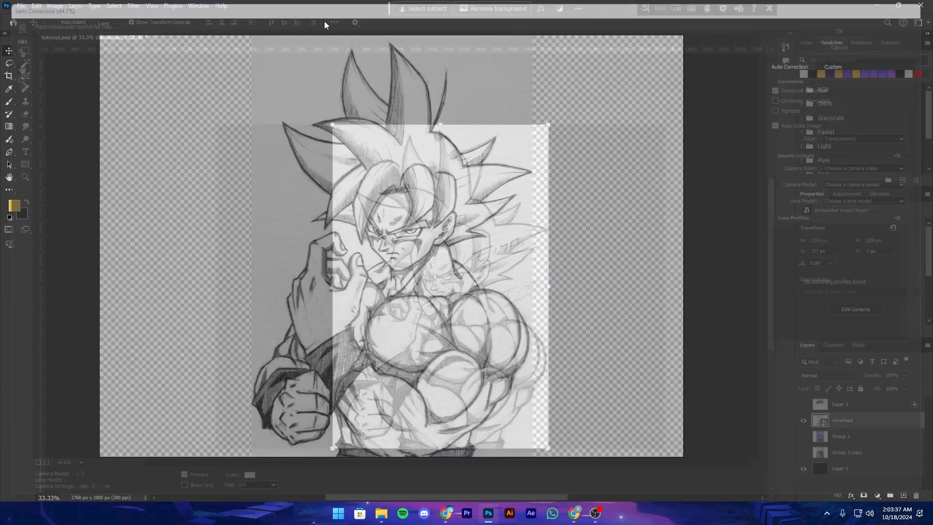
Apply the Camera Raw Filter to the placed sketch with Sharpening at 29, and save the document
{"action": "left_click", "coordinate": [134, 5]}
{"action": "left_click", "coordinate": [186, 90]}
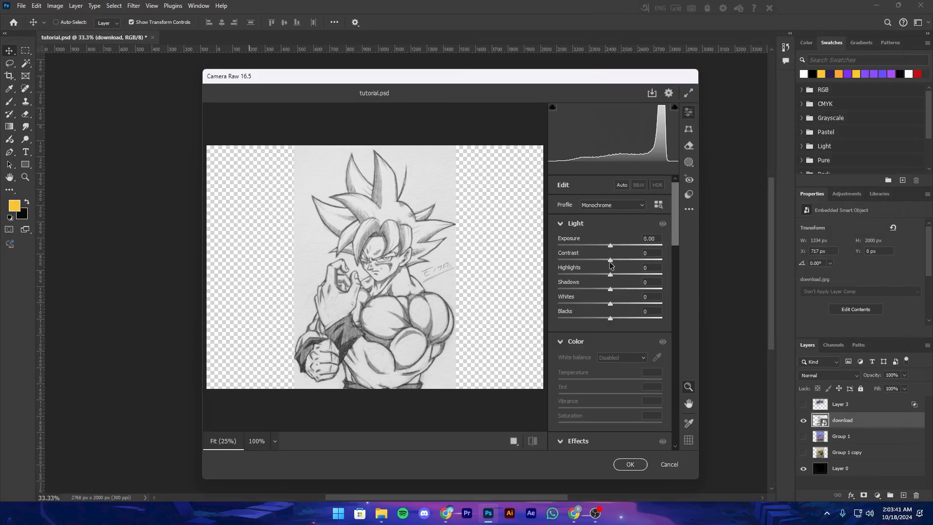
{"action": "scroll", "coordinate": [615, 257], "scroll_direction": "down", "scroll_amount": 8}
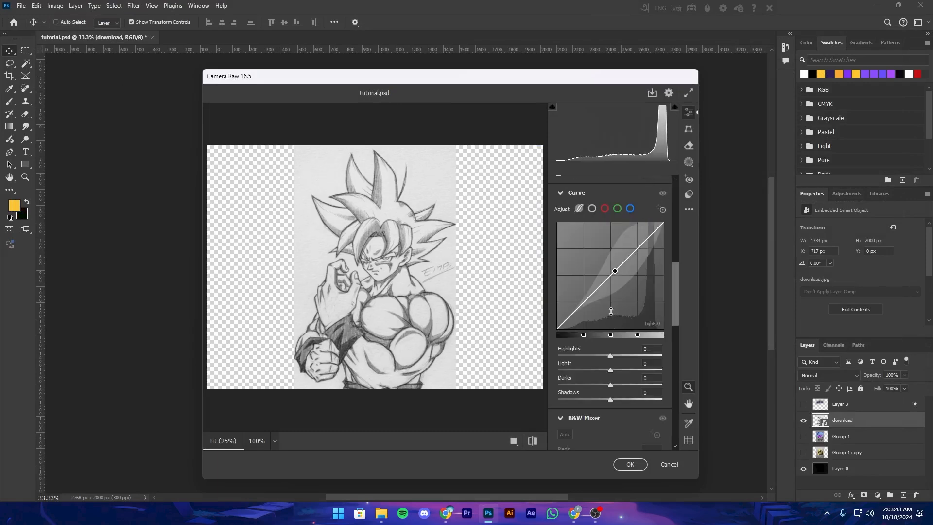
{"action": "scroll", "coordinate": [615, 298], "scroll_direction": "up", "scroll_amount": 5}
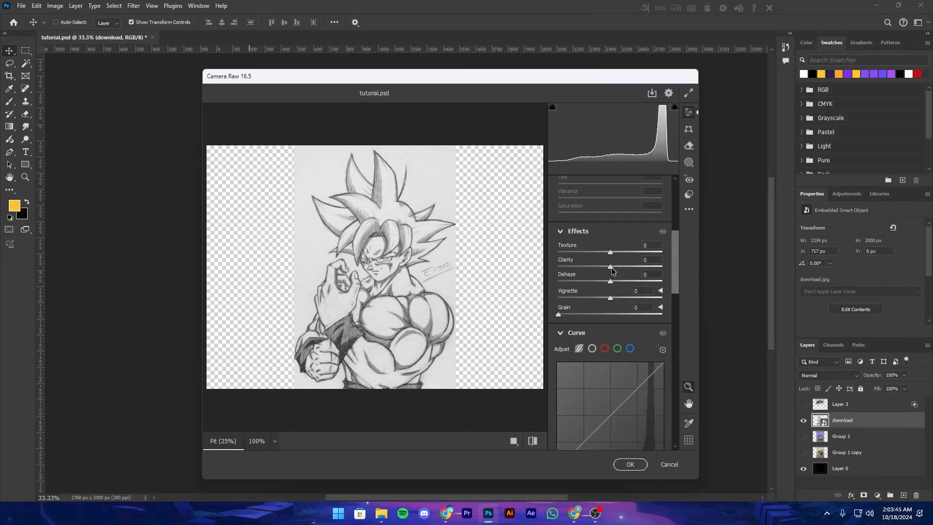
{"action": "left_click_drag", "start_coordinate": [611, 267], "coordinate": [613, 260]}
{"action": "scroll", "coordinate": [620, 253], "scroll_direction": "down", "scroll_amount": 10}
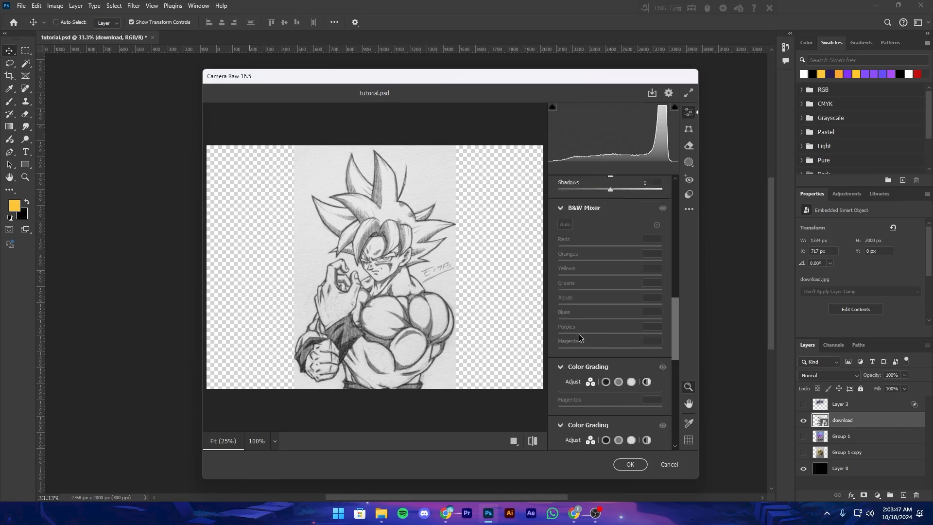
{"action": "left_click_drag", "start_coordinate": [559, 393], "coordinate": [579, 393]}
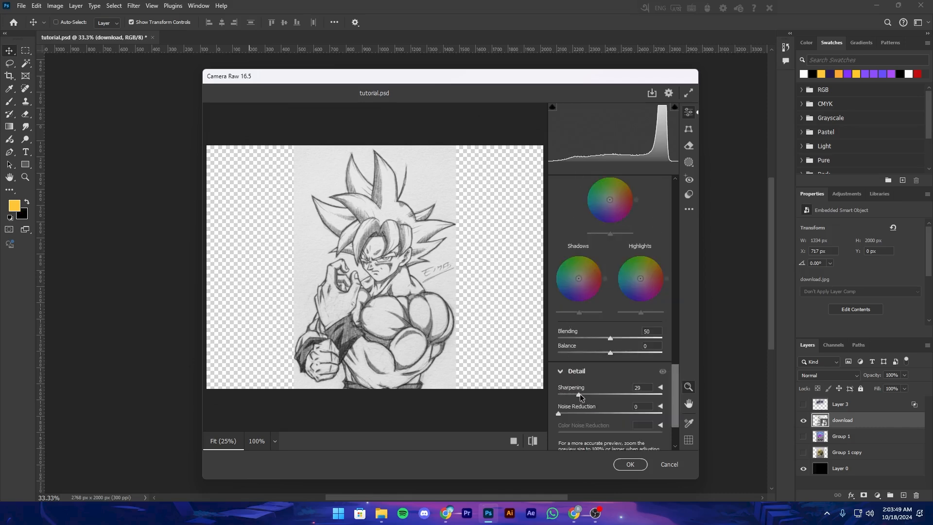
{"action": "left_click", "coordinate": [634, 470]}
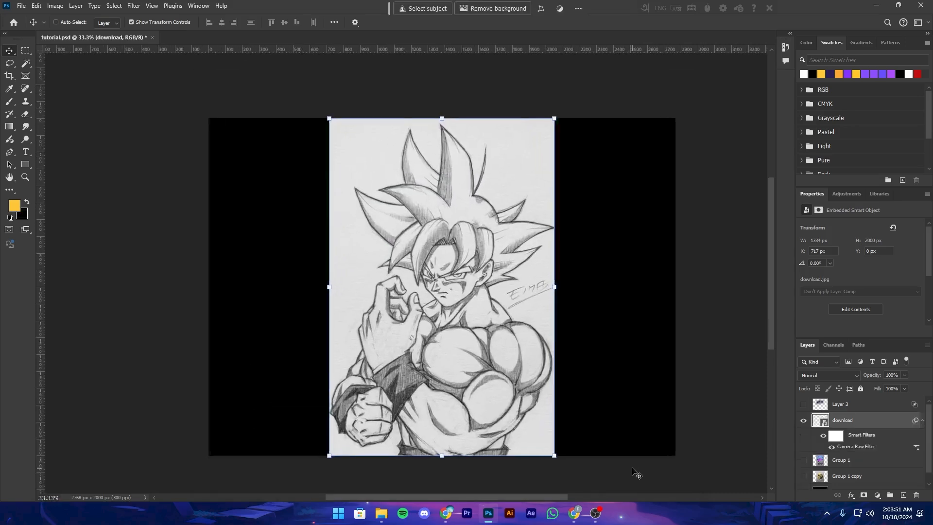
{"action": "key", "text": "ctrl+plus"}
{"action": "key", "text": "ctrl+s"}
{"action": "key", "text": "ctrl+minus"}
Darken the sketch with an Exposure adjustment layer: exposure -2.05, offset -0.0190, gamma correction about 1.25; save the document
{"action": "left_click", "coordinate": [878, 495]}
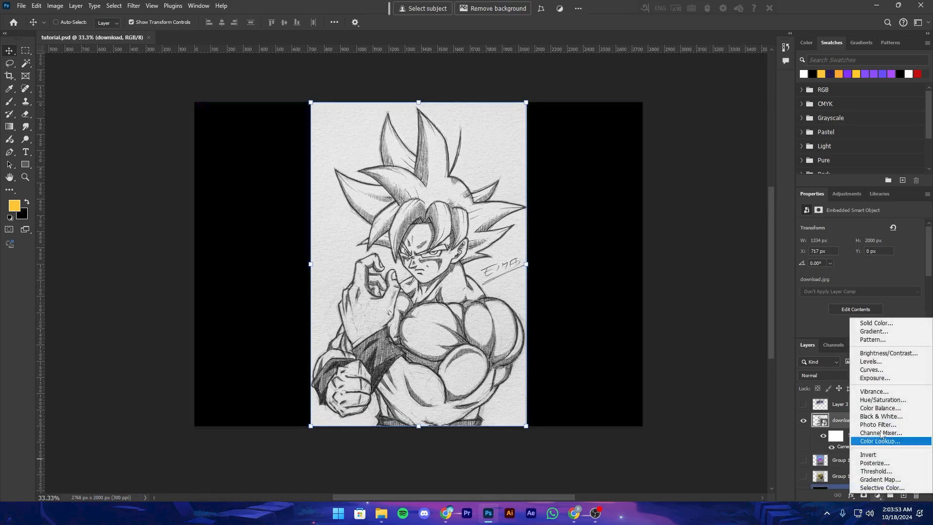
{"action": "left_click", "coordinate": [898, 379]}
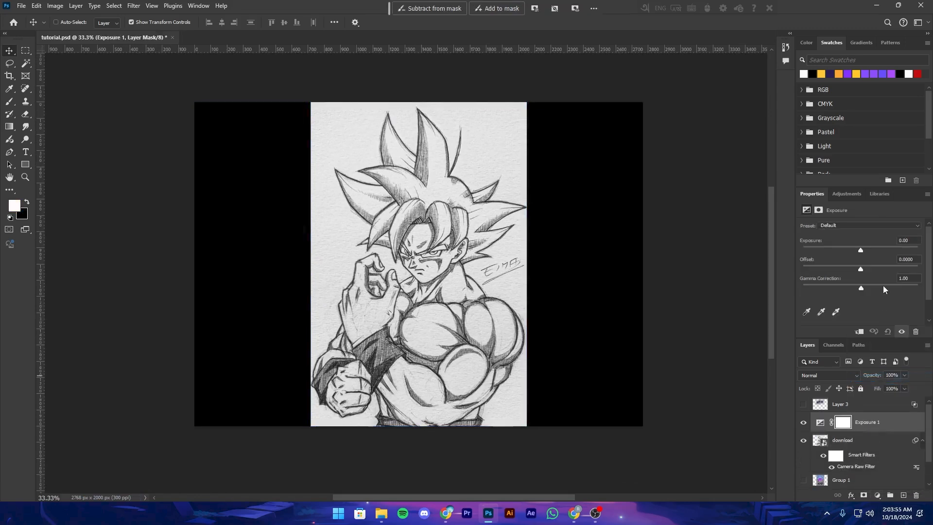
{"action": "mouse_move", "coordinate": [861, 250]}
{"action": "left_mouse_down"}
{"action": "mouse_move", "coordinate": [840, 252]}
{"action": "mouse_move", "coordinate": [861, 270]}
{"action": "mouse_move", "coordinate": [850, 290]}
{"action": "left_mouse_up"}
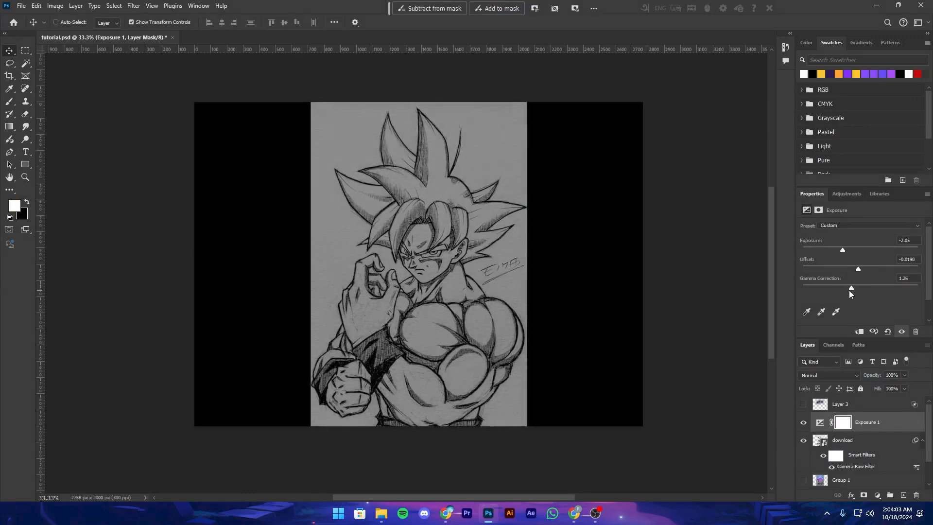
{"action": "key", "text": "ctrl+s"}
Add an empty layer above Exposure 1, set its blend mode to Overlay, and save the document
{"action": "left_click_drag", "start_coordinate": [511, 429], "coordinate": [487, 415]}
{"action": "key", "text": "ctrl+plus"}
{"action": "left_click", "coordinate": [903, 495]}
{"action": "left_click", "coordinate": [829, 375]}
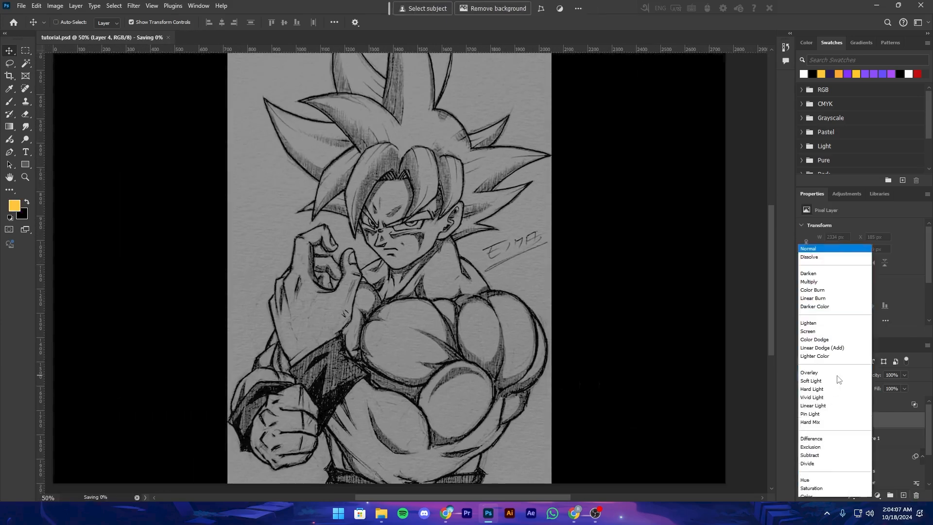
{"action": "left_click", "coordinate": [811, 358]}
{"action": "key", "text": "ctrl+s"}
Brush a soft yellow glow over both of the character's eyes on the new Overlay layer
{"action": "left_click", "coordinate": [9, 101]}
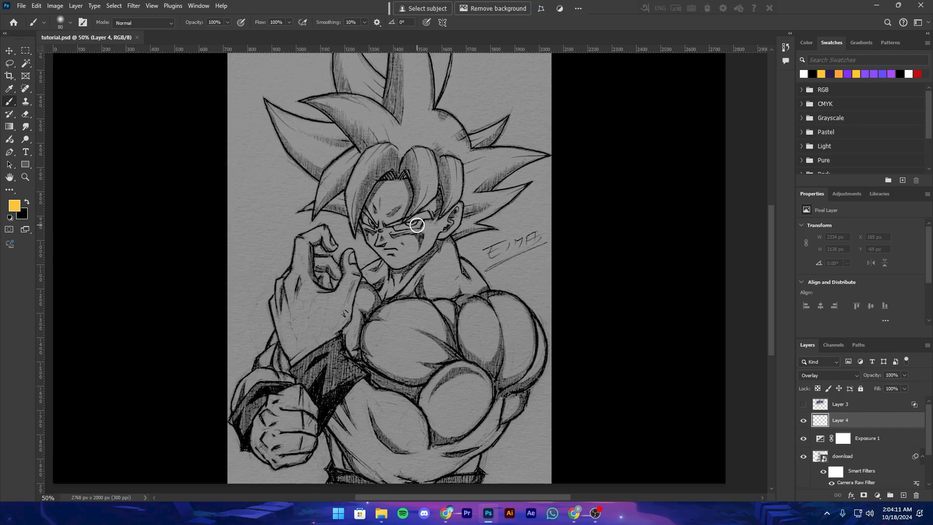
{"action": "key", "text": "ctrl+plus"}
{"action": "key", "text": "ctrl+z"}
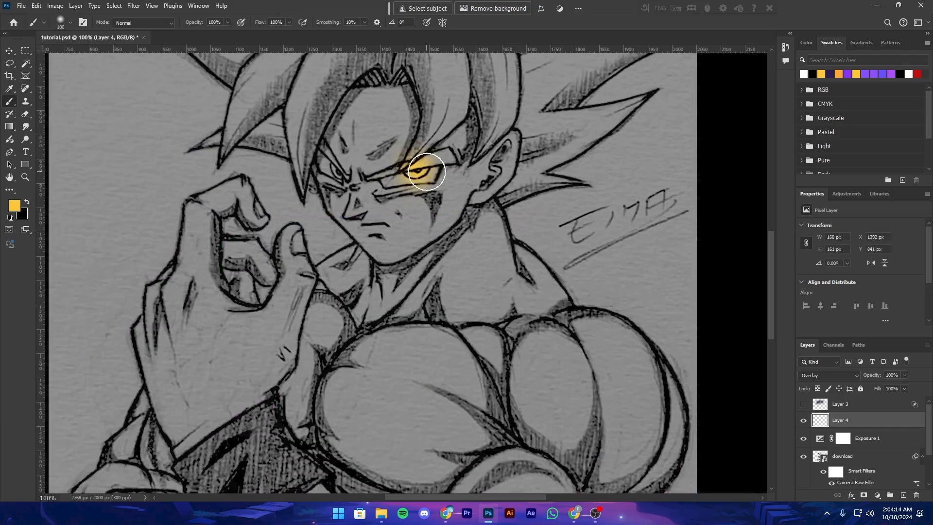
{"action": "left_click_drag", "start_coordinate": [427, 172], "coordinate": [603, 354]}
{"action": "left_click_drag", "start_coordinate": [614, 365], "coordinate": [568, 352]}
{"action": "left_click", "coordinate": [567, 352]}
{"action": "key", "text": "ctrl+minus"}
{"action": "key", "text": "ctrl+plus"}
{"action": "left_click", "coordinate": [514, 347]}
{"action": "scroll", "coordinate": [583, 360], "scroll_direction": "up", "scroll_amount": 1}
Add a mask to Layer 4 and brush it black to hide the yellow spill around the eyes
{"action": "left_click", "coordinate": [863, 494]}
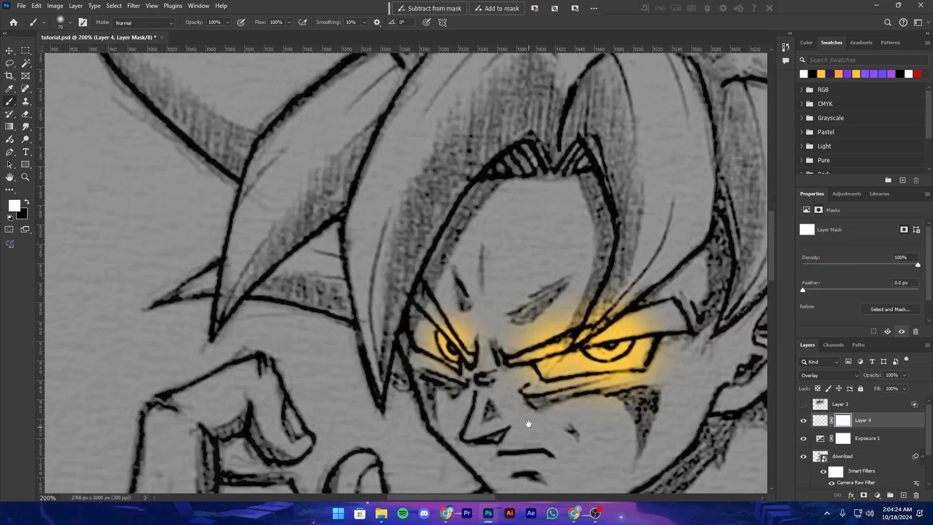
{"action": "left_click_drag", "start_coordinate": [529, 423], "coordinate": [532, 403]}
{"action": "key", "text": "x"}
{"action": "mouse_move", "coordinate": [645, 359]}
{"action": "left_mouse_down"}
{"action": "mouse_move", "coordinate": [583, 406]}
{"action": "mouse_move", "coordinate": [668, 350]}
{"action": "mouse_move", "coordinate": [656, 264]}
{"action": "mouse_move", "coordinate": [484, 293]}
{"action": "left_mouse_up"}
Examine the masked eye glow both close up and with the whole sketch in view
{"action": "key", "text": "ctrl+minus"}
{"action": "key", "text": "ctrl+minus"}
{"action": "key", "text": "ctrl+minus"}
{"action": "key", "text": "ctrl+minus"}
{"action": "key", "text": "ctrl+minus"}
{"action": "key", "text": "ctrl+minus"}
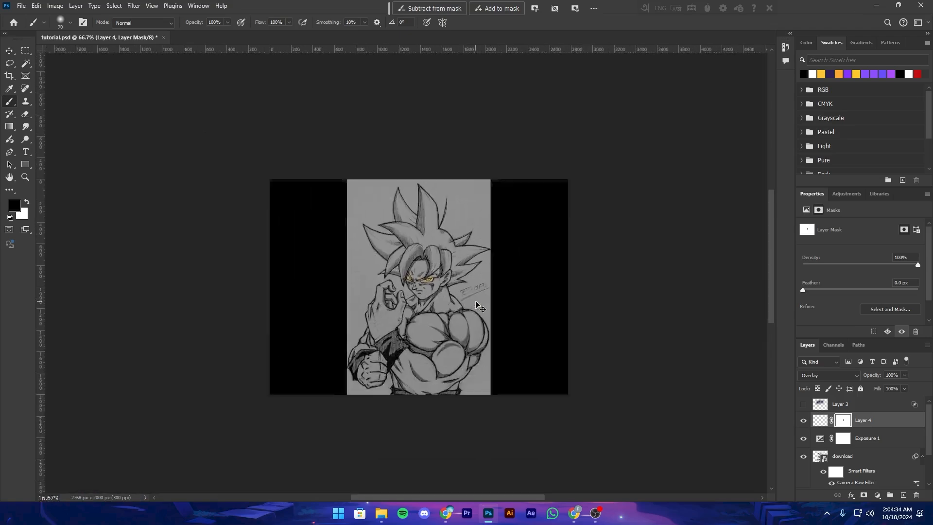
{"action": "key", "text": "ctrl+plus"}
{"action": "key", "text": "ctrl+plus"}
{"action": "key", "text": "ctrl+plus"}
{"action": "key", "text": "ctrl+plus"}
{"action": "key", "text": "ctrl+plus"}
{"action": "key", "text": "ctrl+plus"}
{"action": "key", "text": "ctrl+minus"}
{"action": "key", "text": "ctrl+minus"}
{"action": "key", "text": "ctrl+minus"}
{"action": "key", "text": "ctrl+minus"}
{"action": "key", "text": "ctrl+plus"}
{"action": "key", "text": "ctrl+plus"}
{"action": "key", "text": "ctrl+plus"}
{"action": "key", "text": "ctrl+minus"}
Add another empty layer above Layer 4 in Overlay blend mode and save the document
{"action": "left_click", "coordinate": [903, 494]}
{"action": "left_click", "coordinate": [829, 375]}
{"action": "left_click", "coordinate": [820, 366]}
{"action": "key", "text": "ctrl+s"}
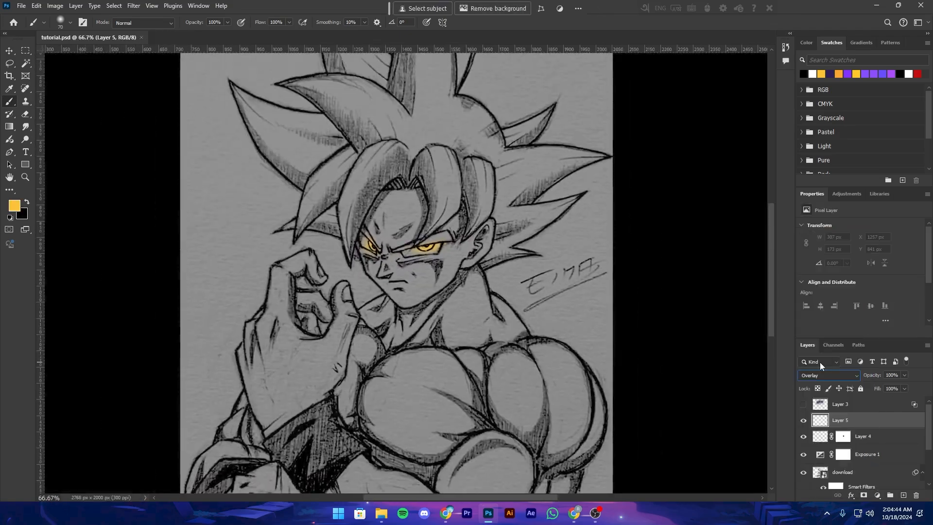
Brush a large soft yellow glow over the sketch's left side and lower-right corner with a brush of about 1300 px
{"action": "key", "text": "ctrl+minus"}
{"action": "key", "text": "bracketright"}
{"action": "key", "text": "bracketright"}
{"action": "key", "text": "bracketright"}
{"action": "key", "text": "bracketright"}
{"action": "key", "text": "bracketright"}
{"action": "key", "text": "bracketright"}
{"action": "key", "text": "bracketright"}
{"action": "key", "text": "bracketright"}
{"action": "key", "text": "bracketright"}
{"action": "key", "text": "bracketright"}
{"action": "key", "text": "bracketright"}
{"action": "key", "text": "bracketright"}
{"action": "key", "text": "bracketright"}
{"action": "key", "text": "bracketright"}
{"action": "key", "text": "bracketright"}
{"action": "key", "text": "bracketright"}
{"action": "key", "text": "bracketright"}
{"action": "key", "text": "bracketright"}
{"action": "key", "text": "bracketright"}
{"action": "key", "text": "bracketright"}
{"action": "left_click", "coordinate": [286, 180]}
{"action": "key", "text": "ctrl+minus"}
{"action": "left_click", "coordinate": [309, 160]}
{"action": "left_click", "coordinate": [313, 287]}
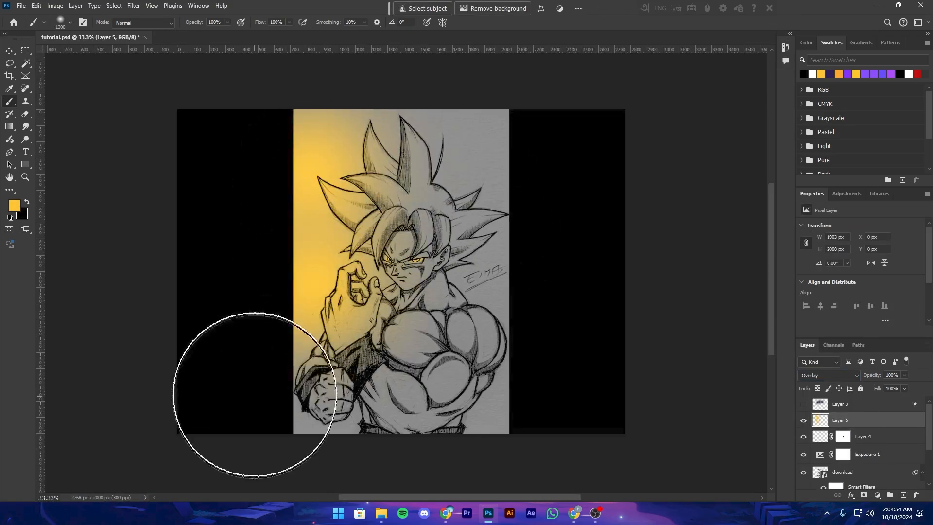
{"action": "left_click", "coordinate": [552, 388]}
{"action": "key", "text": "ctrl+plus"}
{"action": "key", "text": "ctrl+minus"}
{"action": "key", "text": "ctrl+plus"}
{"action": "key", "text": "ctrl+minus"}
{"action": "key", "text": "ctrl+minus"}
{"action": "key", "text": "ctrl+plus"}
Mask Layer 5 and shape the background glow with black and white strokes, using progressively smaller brushes
{"action": "left_click", "coordinate": [864, 495]}
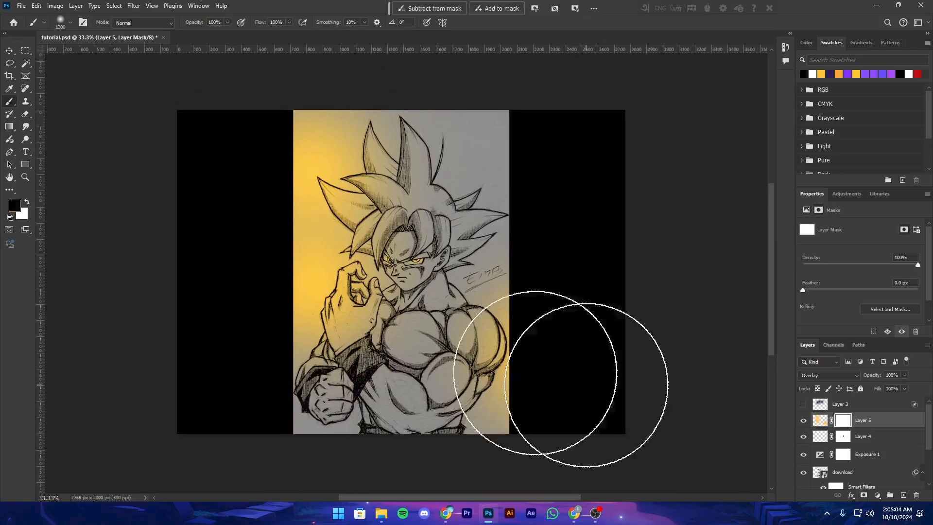
{"action": "mouse_move", "coordinate": [262, 121]}
{"action": "left_mouse_down"}
{"action": "mouse_move", "coordinate": [234, 85]}
{"action": "mouse_move", "coordinate": [184, 165]}
{"action": "left_mouse_up"}
{"action": "key", "text": "x"}
{"action": "key", "text": "bracketleft"}
{"action": "key", "text": "bracketleft"}
{"action": "key", "text": "bracketleft"}
{"action": "key", "text": "bracketleft"}
{"action": "key", "text": "bracketleft"}
{"action": "key", "text": "bracketleft"}
{"action": "key", "text": "bracketleft"}
{"action": "key", "text": "bracketleft"}
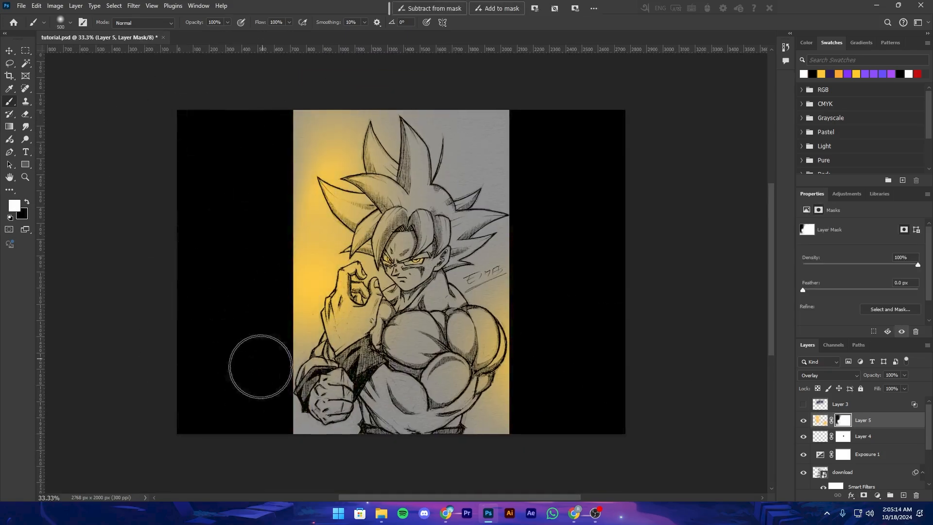
{"action": "key", "text": "x"}
{"action": "key", "text": "bracketleft"}
{"action": "key", "text": "bracketleft"}
{"action": "key", "text": "bracketleft"}
{"action": "key", "text": "bracketleft"}
Brush yellow along the front hair strand on Layer 6 and set the layer's blend mode to Overlay
{"action": "key", "text": "ctrl+plus"}
{"action": "key", "text": "ctrl+plus"}
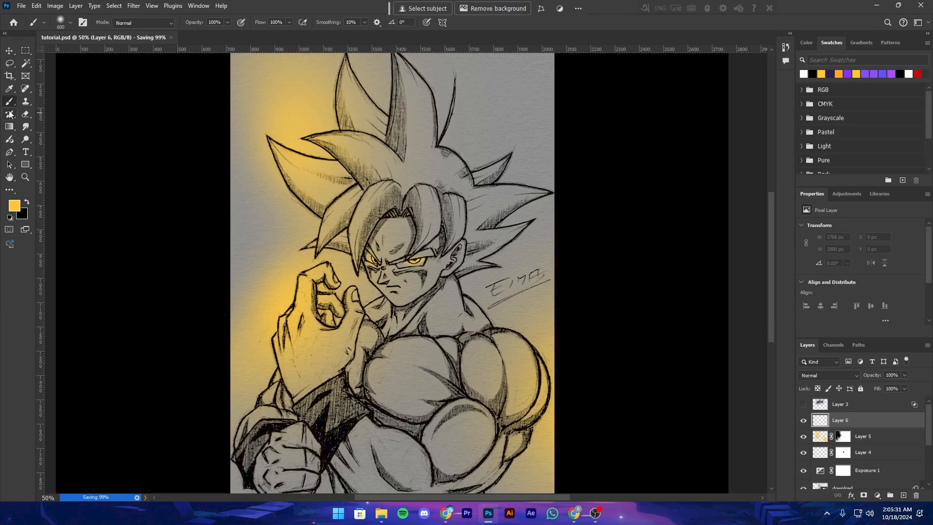
{"action": "key", "text": "ctrl+plus"}
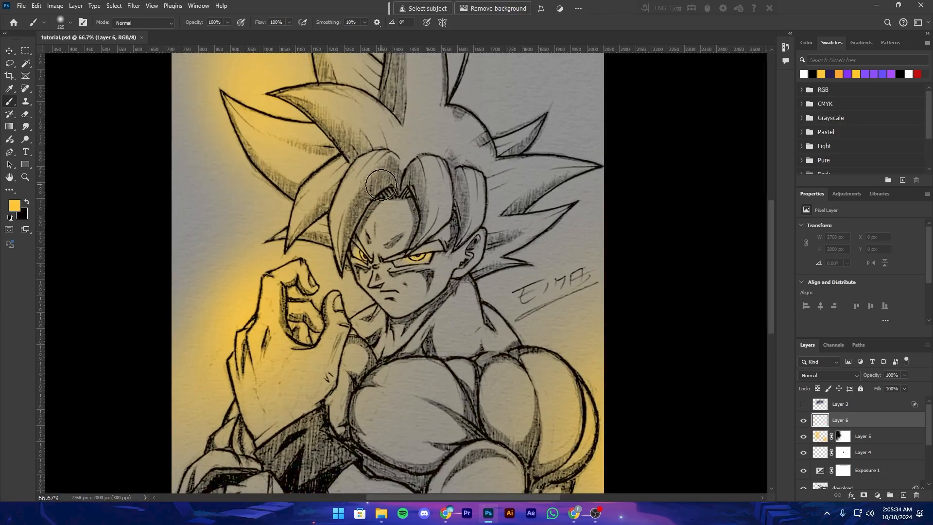
{"action": "left_click_drag", "start_coordinate": [359, 213], "coordinate": [343, 258]}
{"action": "left_click", "coordinate": [829, 375]}
{"action": "left_click", "coordinate": [812, 359]}
Brush yellow over the shaded parts of the tall central hair spike and the right-hand spikes, saving the document
{"action": "key", "text": "ctrl+minus"}
{"action": "key", "text": "ctrl+minus"}
{"action": "key", "text": "ctrl+plus"}
{"action": "mouse_move", "coordinate": [395, 138]}
{"action": "left_mouse_down"}
{"action": "mouse_move", "coordinate": [400, 199]}
{"action": "mouse_move", "coordinate": [454, 181]}
{"action": "left_mouse_up"}
{"action": "left_click_drag", "start_coordinate": [434, 250], "coordinate": [462, 231]}
{"action": "key", "text": "ctrl+plus"}
{"action": "key", "text": "ctrl+s"}
{"action": "left_click_drag", "start_coordinate": [413, 311], "coordinate": [442, 296]}
{"action": "left_click_drag", "start_coordinate": [451, 298], "coordinate": [486, 358]}
{"action": "key", "text": "ctrl+plus"}
{"action": "left_click_drag", "start_coordinate": [262, 228], "coordinate": [220, 135]}
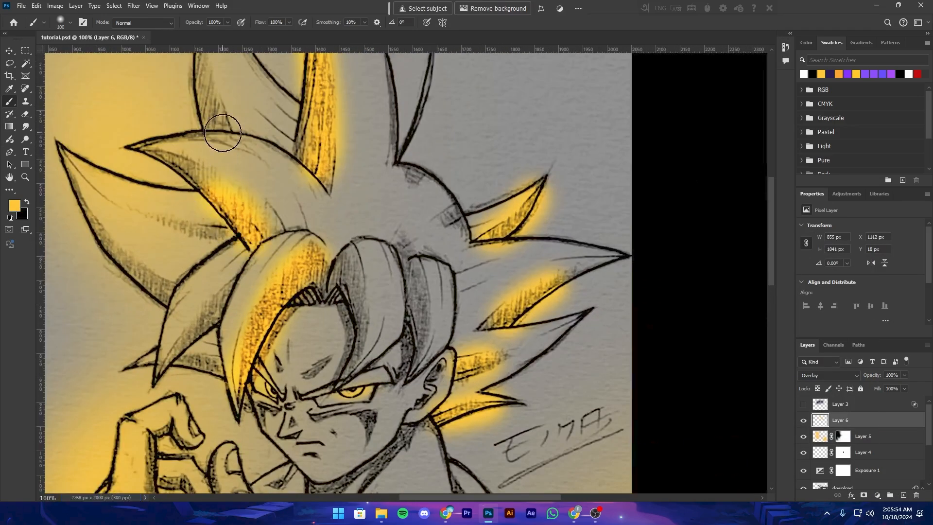
Brush yellow over the shading of the left-hand hair spikes and the remaining fringe strands
{"action": "key", "text": "ctrl+minus"}
{"action": "left_click_drag", "start_coordinate": [360, 130], "coordinate": [344, 151]}
{"action": "left_click_drag", "start_coordinate": [369, 194], "coordinate": [342, 267]}
{"action": "key", "text": "ctrl+minus"}
{"action": "left_click_drag", "start_coordinate": [377, 377], "coordinate": [327, 406]}
{"action": "key", "text": "ctrl+plus"}
{"action": "key", "text": "ctrl+minus"}
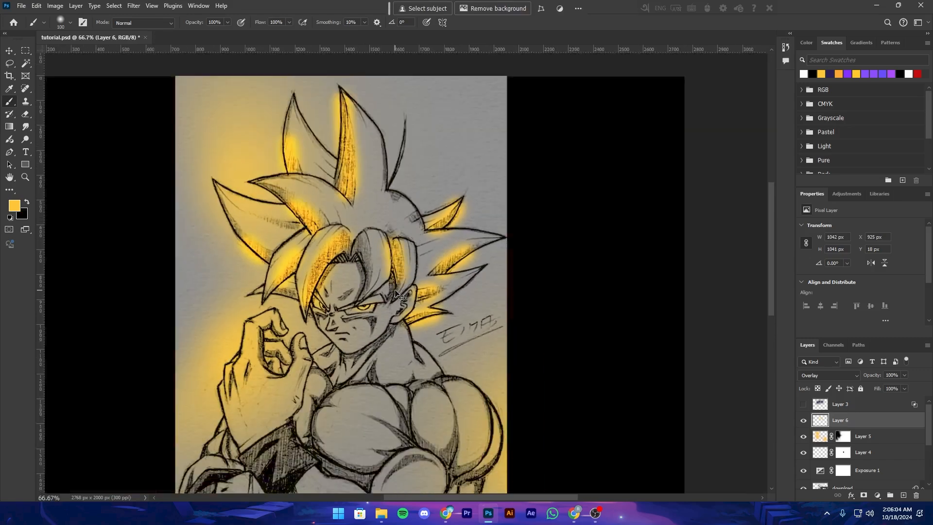
Add a mask to Layer 6 and brush away the yellow spill around the fringe and left-hand hair strands
{"action": "left_click_drag", "start_coordinate": [728, 486], "coordinate": [511, 316]}
{"action": "key", "text": "ctrl+plus"}
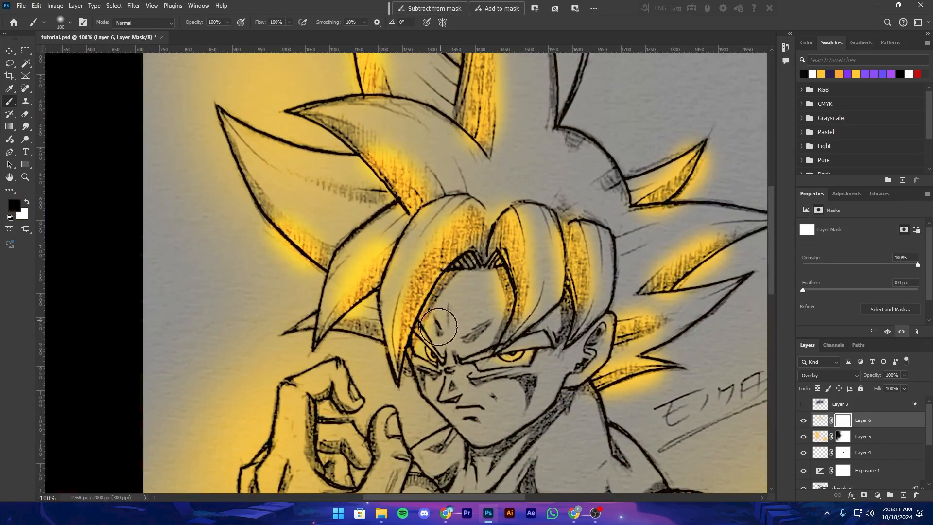
{"action": "left_click_drag", "start_coordinate": [448, 207], "coordinate": [306, 277]}
{"action": "key", "text": "x"}
{"action": "left_click_drag", "start_coordinate": [297, 228], "coordinate": [329, 235]}
{"action": "key", "text": "x"}
{"action": "left_click_drag", "start_coordinate": [357, 367], "coordinate": [352, 343]}
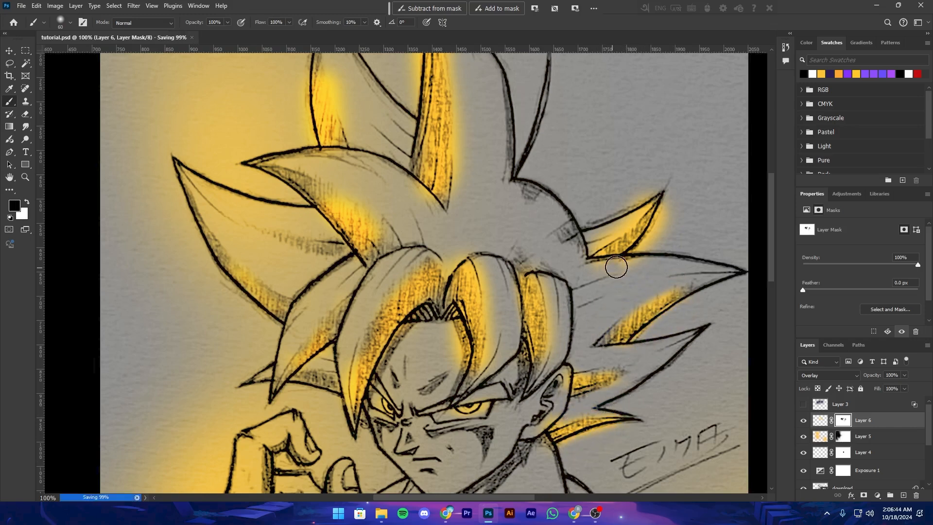
Mask out the yellow spill along the upper and right-hand hair spikes, and save the document
{"action": "left_click_drag", "start_coordinate": [616, 267], "coordinate": [658, 213]}
{"action": "mouse_move", "coordinate": [448, 206]}
{"action": "left_mouse_down"}
{"action": "mouse_move", "coordinate": [466, 337]}
{"action": "mouse_move", "coordinate": [474, 170]}
{"action": "left_mouse_up"}
{"action": "left_click_drag", "start_coordinate": [430, 129], "coordinate": [420, 207]}
{"action": "left_click_drag", "start_coordinate": [347, 209], "coordinate": [355, 258]}
{"action": "left_click_drag", "start_coordinate": [317, 194], "coordinate": [324, 262]}
{"action": "key", "text": "ctrl+minus"}
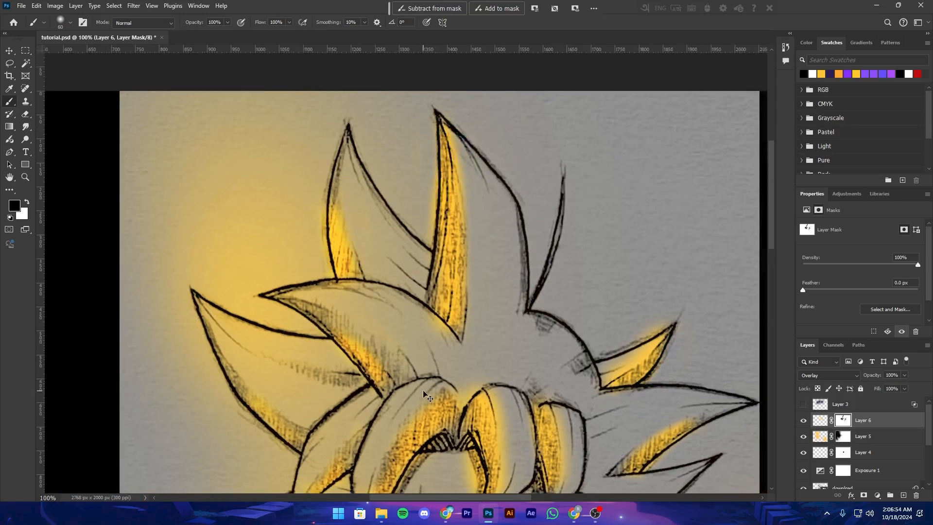
{"action": "key", "text": "ctrl+minus"}
{"action": "key", "text": "ctrl+minus"}
{"action": "key", "text": "ctrl+minus"}
{"action": "key", "text": "ctrl+s"}
Adjust Layer 6's Blend If ranges for both the current and the underlying layer's shadows and highlights
{"action": "key", "text": "ctrl+plus"}
{"action": "right_click", "coordinate": [884, 422]}
{"action": "left_click", "coordinate": [894, 262]}
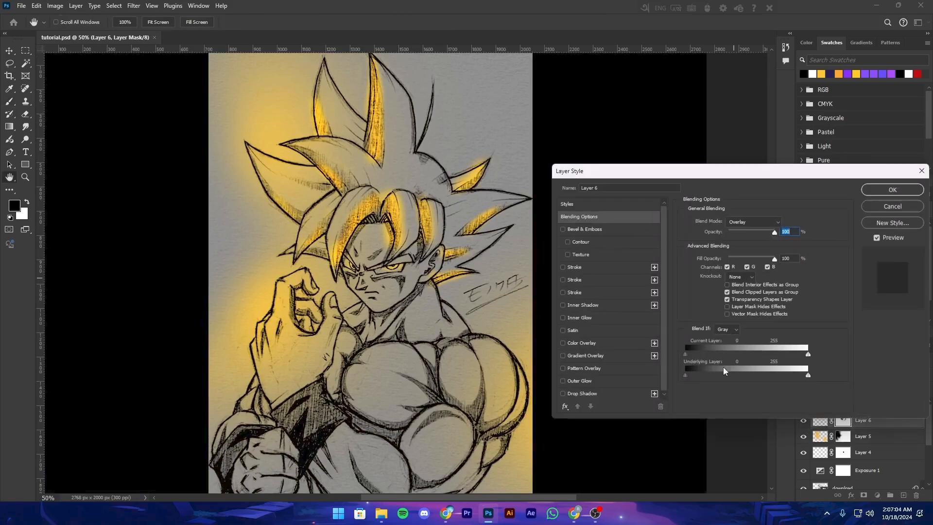
{"action": "left_click_drag", "start_coordinate": [808, 354], "coordinate": [783, 354]}
{"action": "mouse_move", "coordinate": [686, 354]}
{"action": "left_mouse_down"}
{"action": "mouse_move", "coordinate": [721, 354]}
{"action": "mouse_move", "coordinate": [692, 355]}
{"action": "left_mouse_up"}
{"action": "left_click_drag", "start_coordinate": [685, 375], "coordinate": [721, 375]}
{"action": "left_click_drag", "start_coordinate": [808, 375], "coordinate": [783, 375]}
{"action": "left_click", "coordinate": [892, 190]}
{"action": "key", "text": "ctrl+plus"}
{"action": "key", "text": "ctrl+minus"}
Duplicate the hair glow on Layer 6 and set the copy's blend mode to Linear Dodge (Add)
{"action": "key", "text": "v"}
{"action": "left_click_drag", "start_coordinate": [507, 384], "coordinate": [498, 374]}
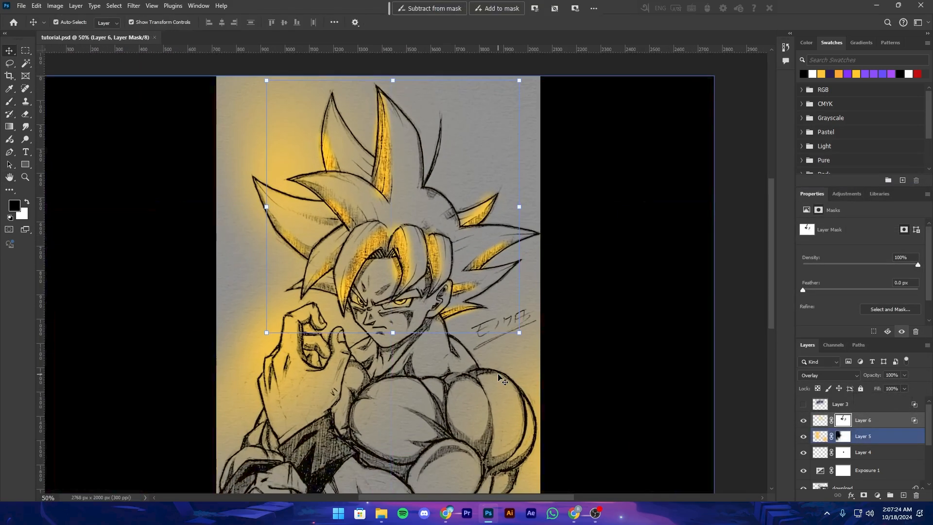
{"action": "key", "text": "ctrl+j"}
{"action": "left_click", "coordinate": [829, 375]}
{"action": "left_click", "coordinate": [826, 336]}
{"action": "key", "text": "ctrl+minus"}
{"action": "key", "text": "ctrl+plus"}
Apply a wide Gaussian Blur to the Layer 6 copy and save the document
{"action": "left_click", "coordinate": [134, 6]}
{"action": "mouse_move", "coordinate": [163, 130]}
{"action": "left_click", "coordinate": [275, 169]}
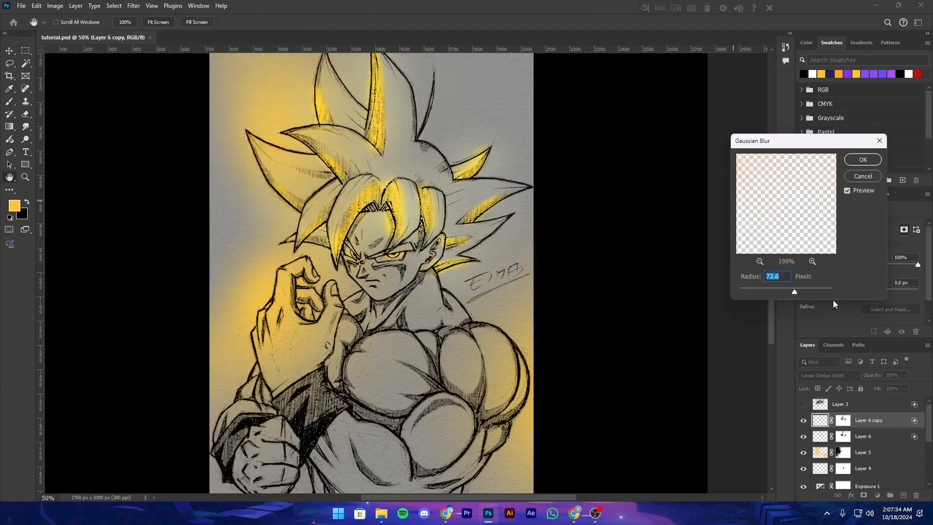
{"action": "left_click_drag", "start_coordinate": [794, 291], "coordinate": [800, 292]}
{"action": "left_click", "coordinate": [862, 159]}
{"action": "key", "text": "ctrl+minus"}
{"action": "key", "text": "ctrl+s"}
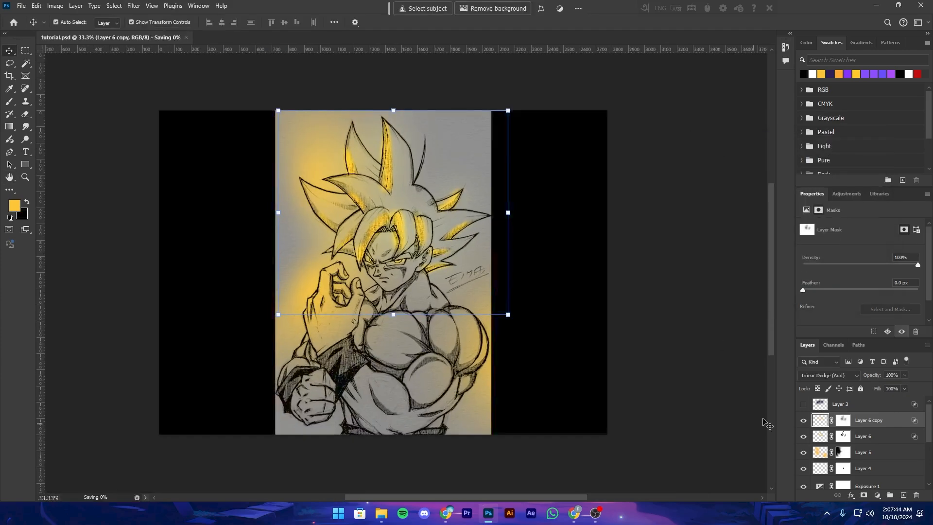
Duplicate the eye glow on Layer 4, set the copy to Linear Dodge (Add), and save the document
{"action": "scroll", "coordinate": [418, 191], "scroll_direction": "up", "scroll_amount": 1}
{"action": "left_click_drag", "start_coordinate": [491, 385], "coordinate": [502, 348]}
{"action": "scroll", "coordinate": [853, 452], "scroll_direction": "down", "scroll_amount": 1}
{"action": "left_click", "coordinate": [853, 452]}
{"action": "key", "text": "ctrl+j"}
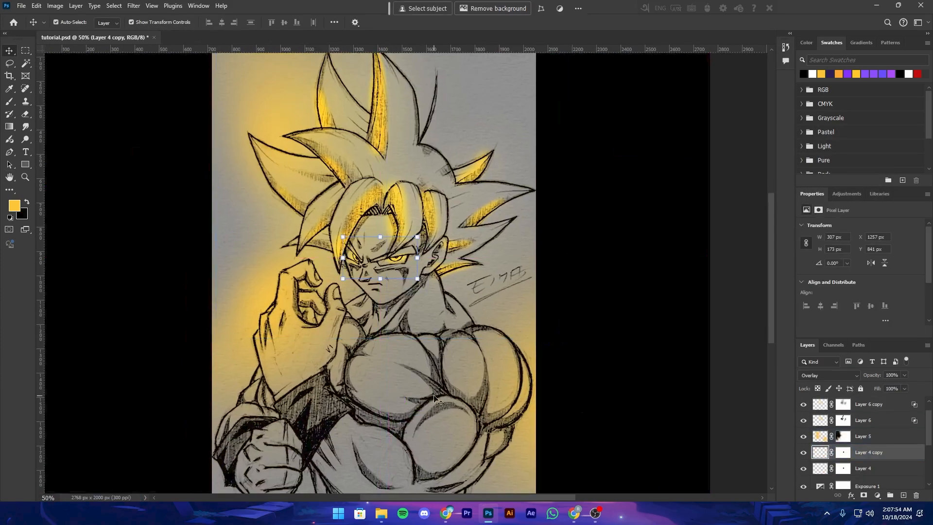
{"action": "left_click", "coordinate": [828, 376]}
{"action": "left_click", "coordinate": [841, 342]}
{"action": "key", "text": "ctrl+s"}
Apply a Gaussian Blur with a radius of about 23.5 pixels to the Layer 4 copy and save
{"action": "left_click", "coordinate": [133, 5]}
{"action": "mouse_move", "coordinate": [160, 130]}
{"action": "left_click", "coordinate": [274, 169]}
{"action": "left_click_drag", "start_coordinate": [764, 292], "coordinate": [783, 292]}
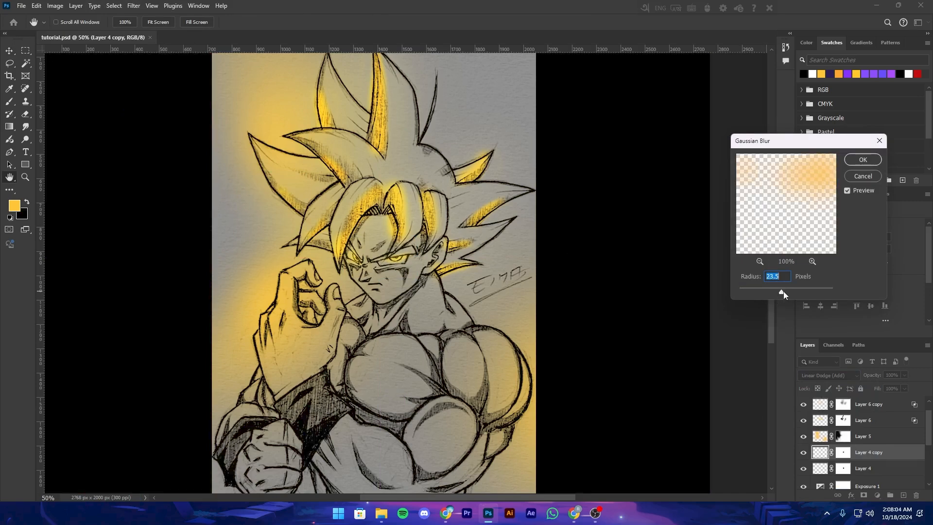
{"action": "left_click", "coordinate": [862, 159]}
{"action": "key", "text": "ctrl+minus"}
{"action": "key", "text": "ctrl+s"}
{"action": "left_click", "coordinate": [502, 350]}
{"action": "key", "text": "ctrl+plus"}
{"action": "key", "text": "ctrl+j"}
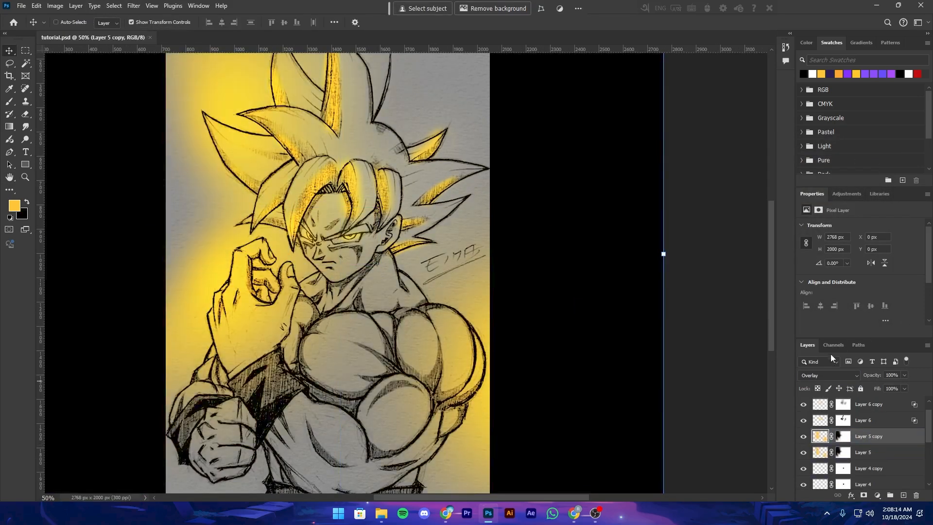
{"action": "left_click", "coordinate": [828, 375]}
{"action": "left_click", "coordinate": [836, 339]}
{"action": "left_click", "coordinate": [803, 435]}
{"action": "mouse_move", "coordinate": [874, 435]}
{"action": "left_mouse_down"}
{"action": "mouse_move", "coordinate": [904, 493]}
{"action": "mouse_move", "coordinate": [916, 496]}
{"action": "left_mouse_up"}
{"action": "key", "text": "ctrl+minus"}
Add a new layer above Layer 5, set it to Linear Dodge (Add), and save the document
{"action": "left_click", "coordinate": [903, 495]}
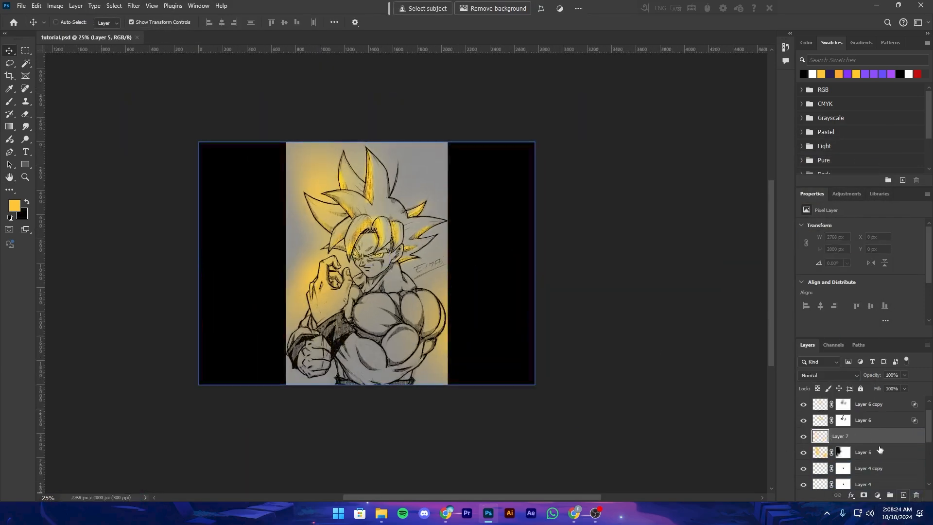
{"action": "left_click", "coordinate": [829, 375]}
{"action": "left_click", "coordinate": [836, 339]}
{"action": "key", "text": "ctrl+s"}
Dab soft yellow glows beside the left-hand hair, the raised hand and the right of the chest, enlarging the brush to 700 px
{"action": "key", "text": "bracketright"}
{"action": "key", "text": "bracketright"}
{"action": "left_click", "coordinate": [270, 262]}
{"action": "key", "text": "ctrl+z"}
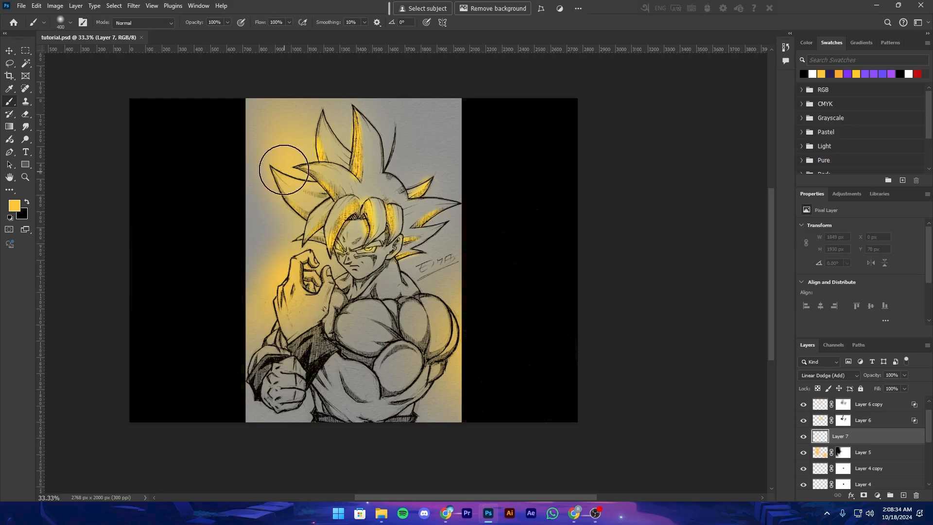
{"action": "left_click", "coordinate": [284, 170]}
{"action": "key", "text": "bracketright"}
{"action": "key", "text": "bracketright"}
{"action": "key", "text": "bracketright"}
{"action": "left_click", "coordinate": [434, 342]}
{"action": "left_click", "coordinate": [266, 272]}
Reduce Layer 7's fill to about 42%
{"action": "key", "text": "ctrl+plus"}
{"action": "left_click", "coordinate": [903, 388]}
{"action": "left_click_drag", "start_coordinate": [905, 399], "coordinate": [879, 400]}
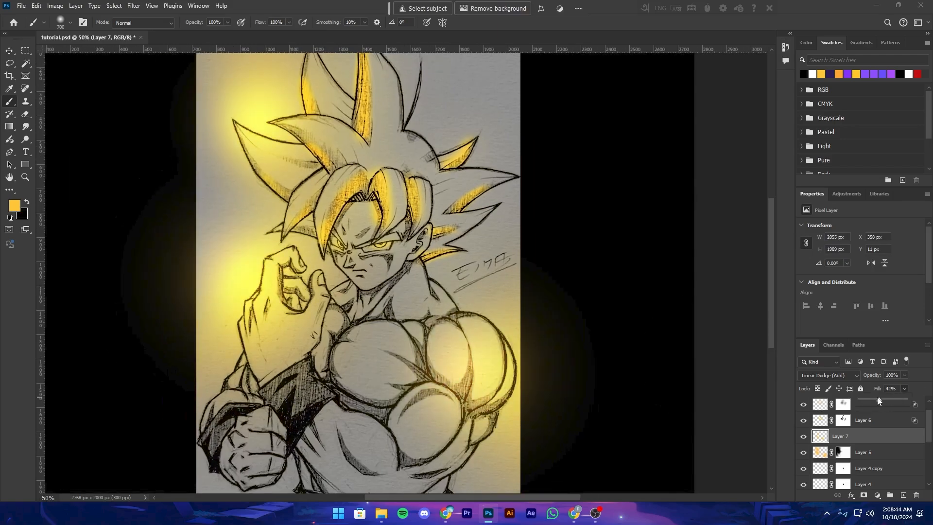
Add a mask to Layer 7, brush away excess glow by the raised hand and right chest, and save
{"action": "left_click", "coordinate": [864, 495]}
{"action": "left_click", "coordinate": [240, 283]}
{"action": "left_click", "coordinate": [481, 377]}
{"action": "key", "text": "ctrl+minus"}
{"action": "key", "text": "ctrl+s"}
Add a new layer above Layer 7 and set its blend mode to Overlay
{"action": "left_click", "coordinate": [903, 495]}
{"action": "left_click", "coordinate": [828, 375]}
{"action": "left_click", "coordinate": [823, 359]}
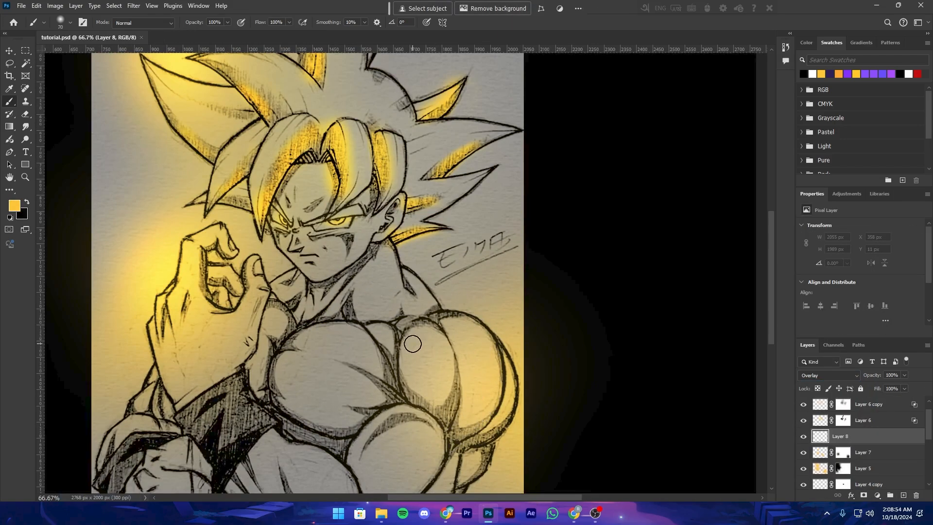
Brush yellow over the dark shading of both wristbands with a 60 px brush
{"action": "key", "text": "ctrl+plus"}
{"action": "left_click_drag", "start_coordinate": [292, 369], "coordinate": [534, 143]}
{"action": "key", "text": "bracketleft"}
{"action": "mouse_move", "coordinate": [391, 219]}
{"action": "left_mouse_down"}
{"action": "mouse_move", "coordinate": [371, 356]}
{"action": "mouse_move", "coordinate": [398, 211]}
{"action": "left_mouse_up"}
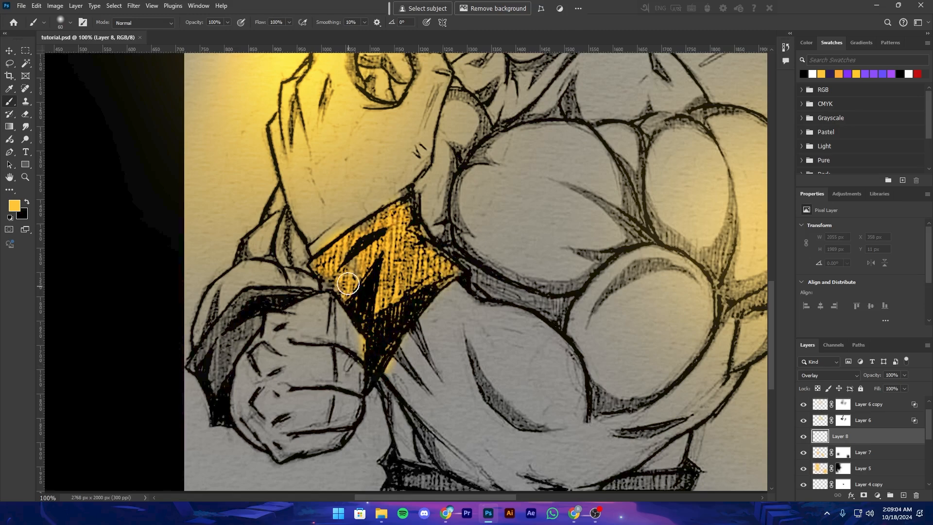
{"action": "left_click_drag", "start_coordinate": [257, 299], "coordinate": [203, 358]}
Add a layer mask to Layer 8 and save the document
{"action": "left_click", "coordinate": [863, 495]}
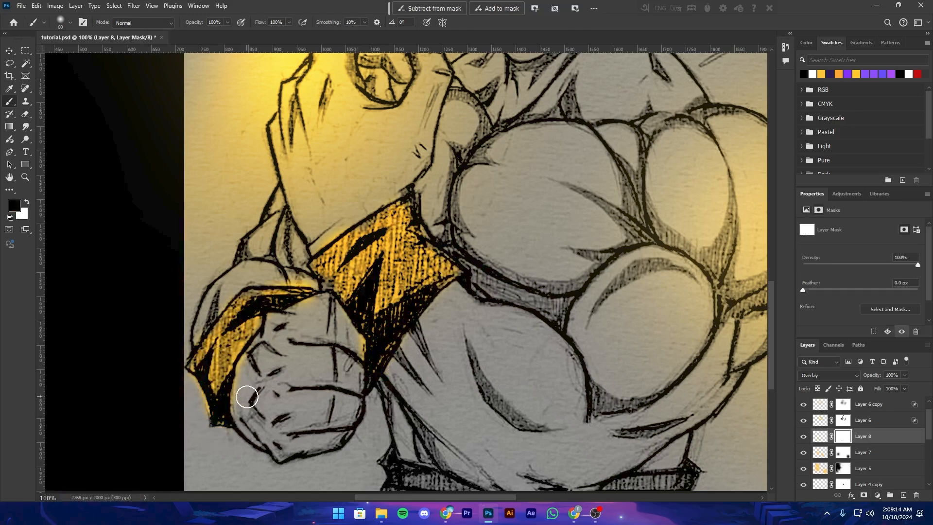
{"action": "scroll", "coordinate": [339, 346], "scroll_direction": "down", "scroll_amount": 4}
{"action": "scroll", "coordinate": [338, 346], "scroll_direction": "up", "scroll_amount": 2}
{"action": "key", "text": "ctrl+s"}
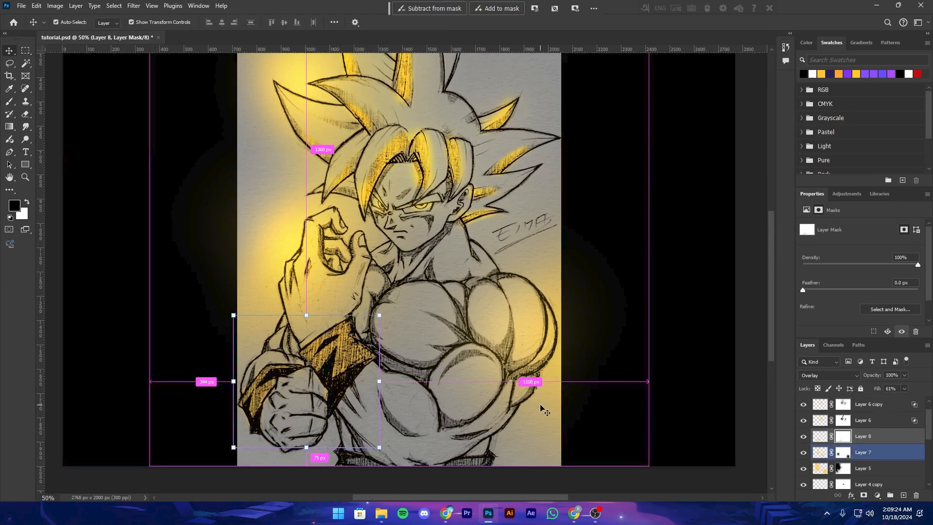
Set the Layer 8 copy's current-layer Blend If range to 0/55 and 200/255, and adjust the underlying layer's shadow limit
{"action": "left_click", "coordinate": [864, 305]}
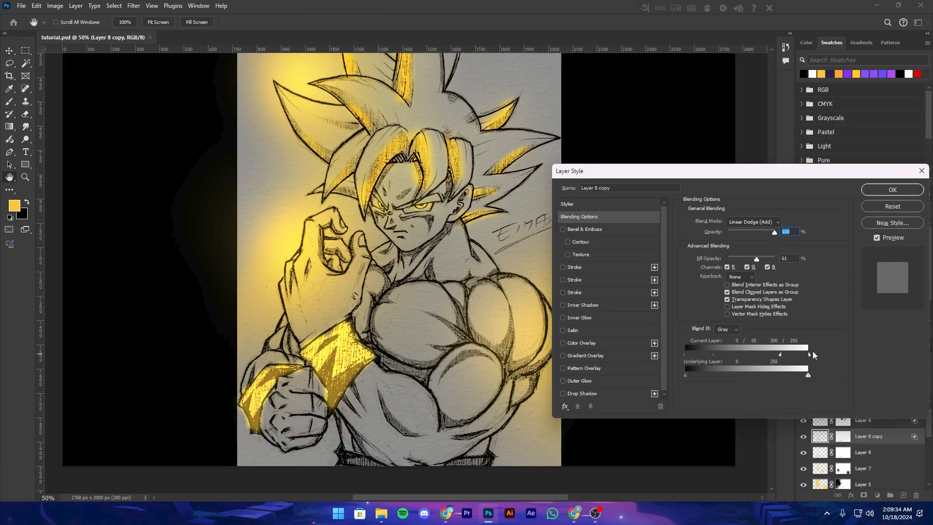
{"action": "left_click_drag", "start_coordinate": [685, 375], "coordinate": [680, 376]}
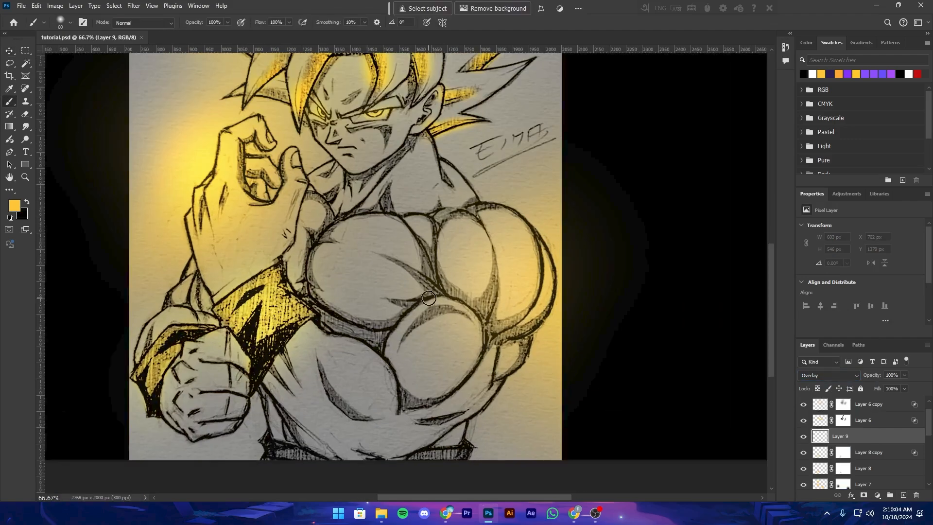
Brush yellow on Layer 9 over the curved shading atop the lower round muscle and the shading below the neck
{"action": "left_click_drag", "start_coordinate": [461, 313], "coordinate": [467, 317]}
{"action": "left_click_drag", "start_coordinate": [427, 243], "coordinate": [415, 287]}
{"action": "left_click_drag", "start_coordinate": [375, 228], "coordinate": [377, 255]}
{"action": "left_click_drag", "start_coordinate": [401, 296], "coordinate": [403, 233]}
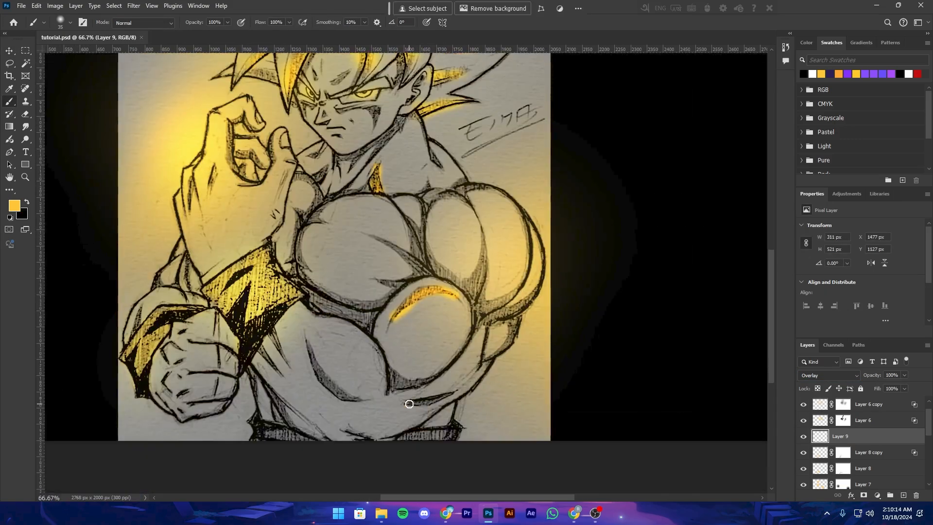
Brush yellow over the two curved shading strokes on the lower torso and save the document
{"action": "left_click_drag", "start_coordinate": [408, 405], "coordinate": [453, 396]}
{"action": "mouse_move", "coordinate": [305, 344]}
{"action": "left_mouse_down"}
{"action": "mouse_move", "coordinate": [314, 375]}
{"action": "mouse_move", "coordinate": [364, 405]}
{"action": "left_mouse_up"}
{"action": "key", "text": "ctrl+minus"}
{"action": "key", "text": "ctrl+minus"}
{"action": "key", "text": "ctrl+s"}
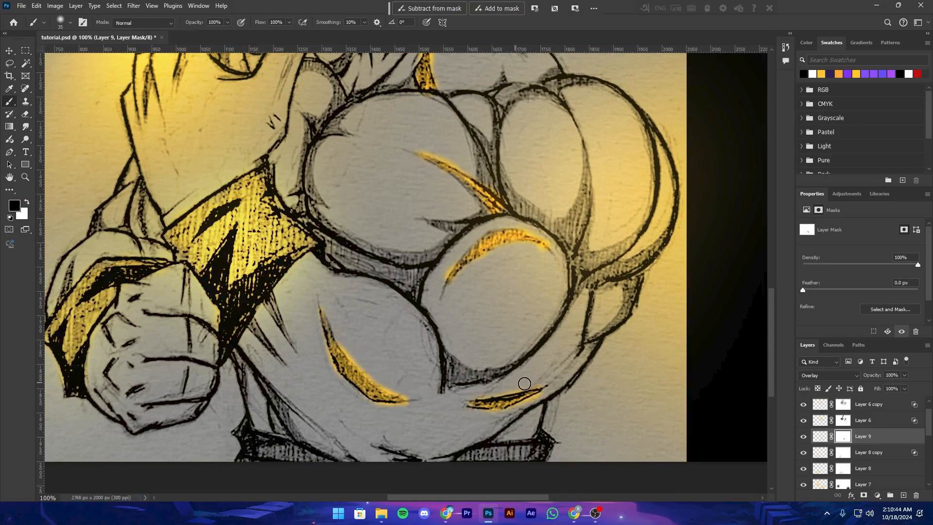
Save the document and open the blending options of Layer 9
{"action": "key", "text": "ctrl+minus"}
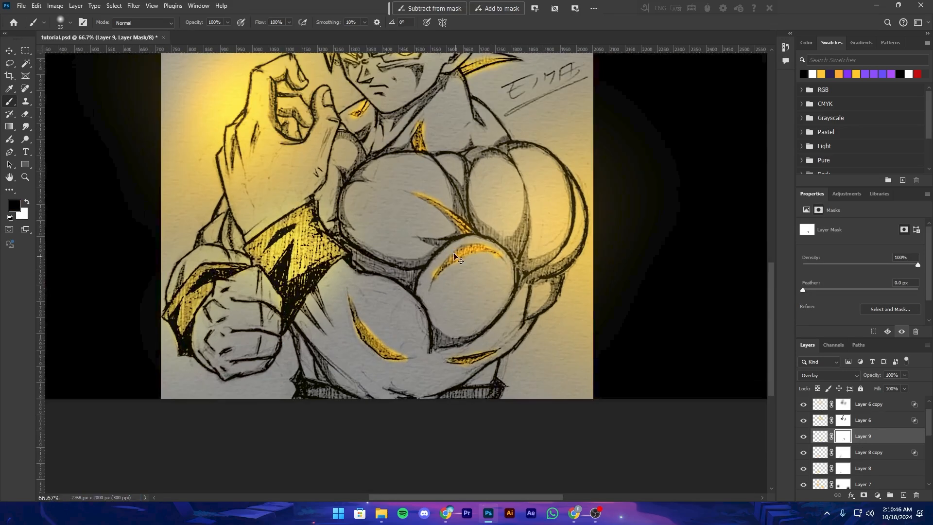
{"action": "key", "text": "ctrl+s"}
{"action": "key", "text": "ctrl+minus"}
{"action": "right_click", "coordinate": [874, 437]}
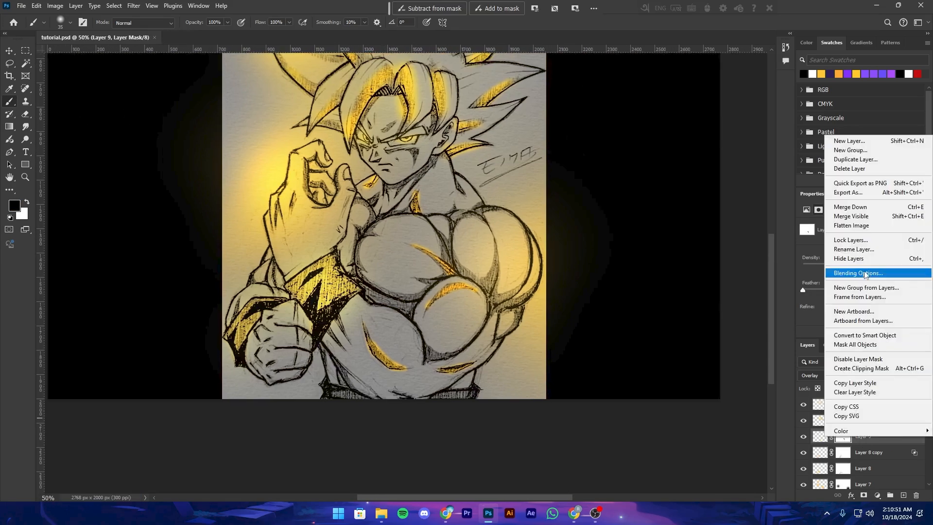
{"action": "left_click", "coordinate": [864, 273]}
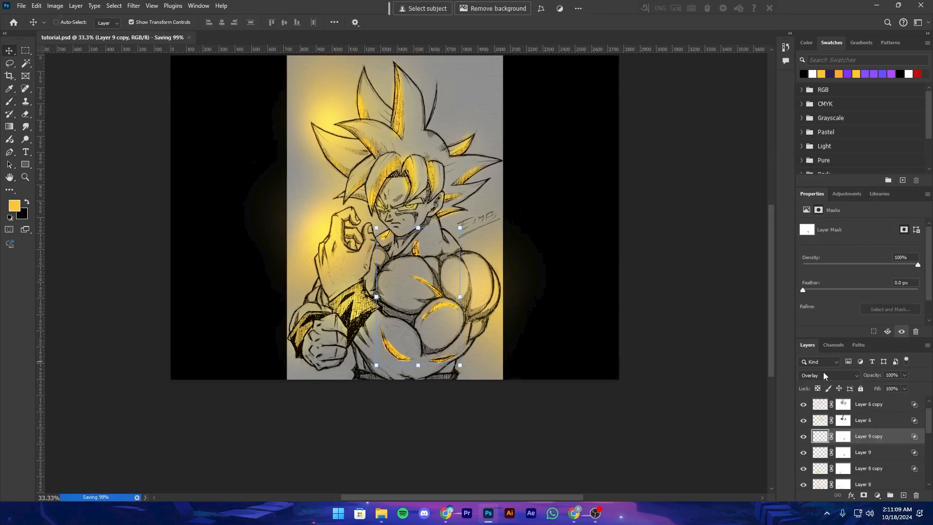
Set the Layer 9 copy to Linear Dodge (Add) and soften it with a Gaussian Blur, comparing it on and off
{"action": "left_click", "coordinate": [134, 5]}
{"action": "left_click", "coordinate": [272, 168]}
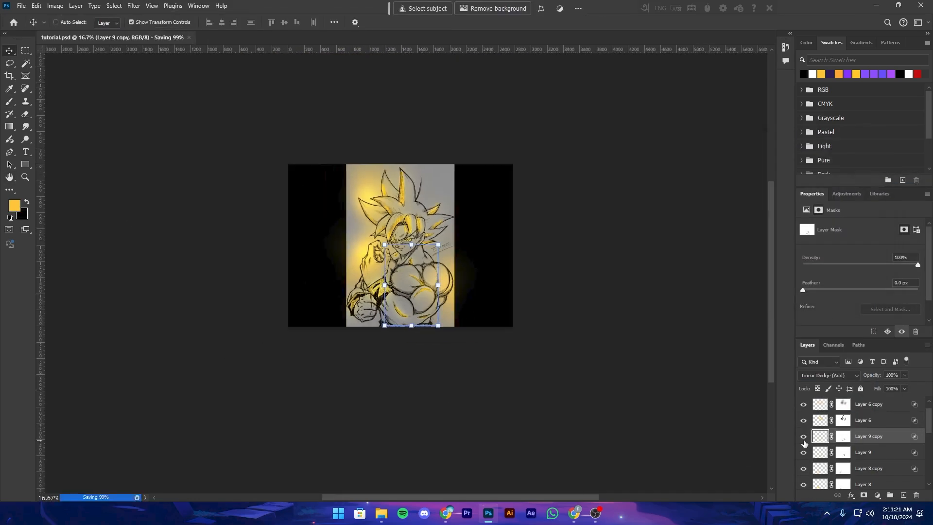
{"action": "left_click", "coordinate": [803, 436]}
Reduce the Layer 9 copy's fill to 76% and save the document
{"action": "key", "text": "ctrl+plus"}
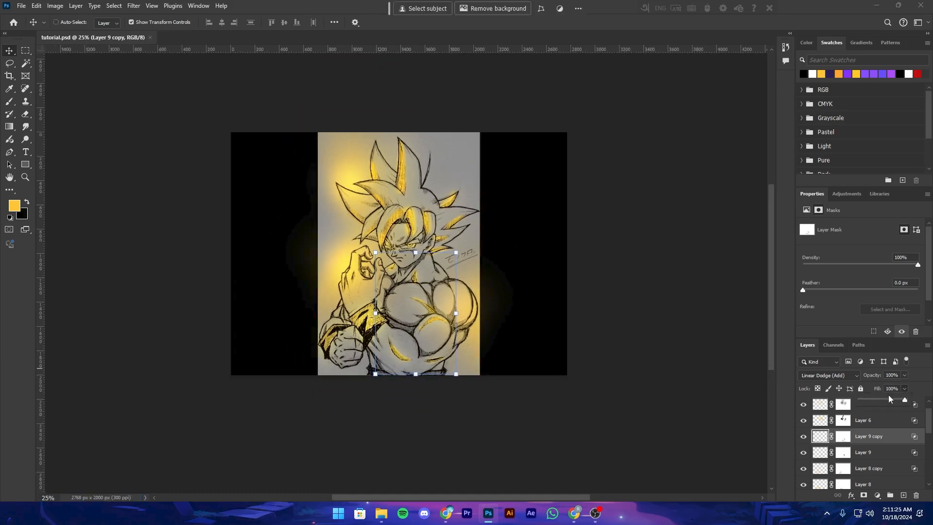
{"action": "key", "text": "m"}
{"action": "left_click_drag", "start_coordinate": [416, 395], "coordinate": [385, 427]}
{"action": "key", "text": "ctrl+minus"}
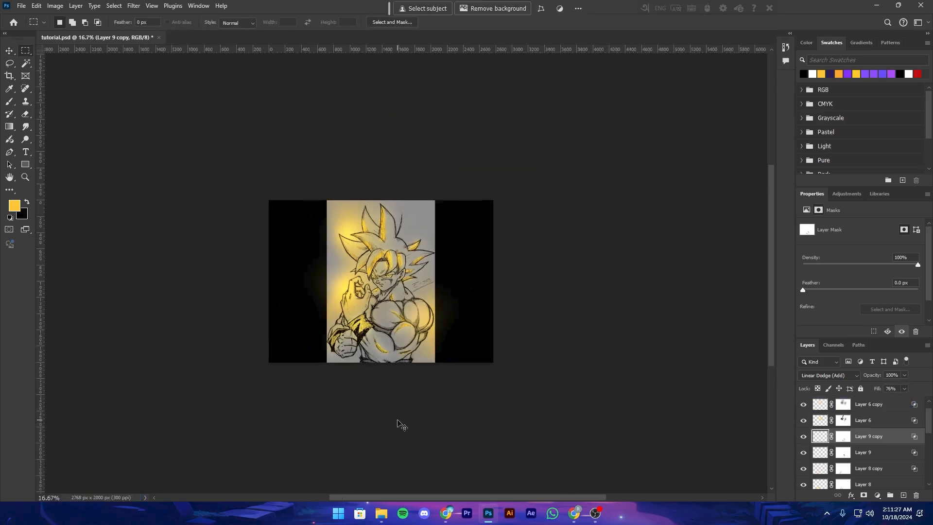
{"action": "key", "text": "ctrl+plus"}
{"action": "key", "text": "ctrl+plus"}
{"action": "key", "text": "ctrl+s"}
Examine the finished yellow glow across the whole character at several zoom levels
{"action": "left_click_drag", "start_coordinate": [340, 473], "coordinate": [414, 431]}
{"action": "key", "text": "ctrl+minus"}
{"action": "key", "text": "ctrl+minus"}
{"action": "key", "text": "ctrl+minus"}
{"action": "key", "text": "ctrl+plus"}
{"action": "key", "text": "ctrl+plus"}
{"action": "key", "text": "ctrl+minus"}
{"action": "key", "text": "ctrl+minus"}
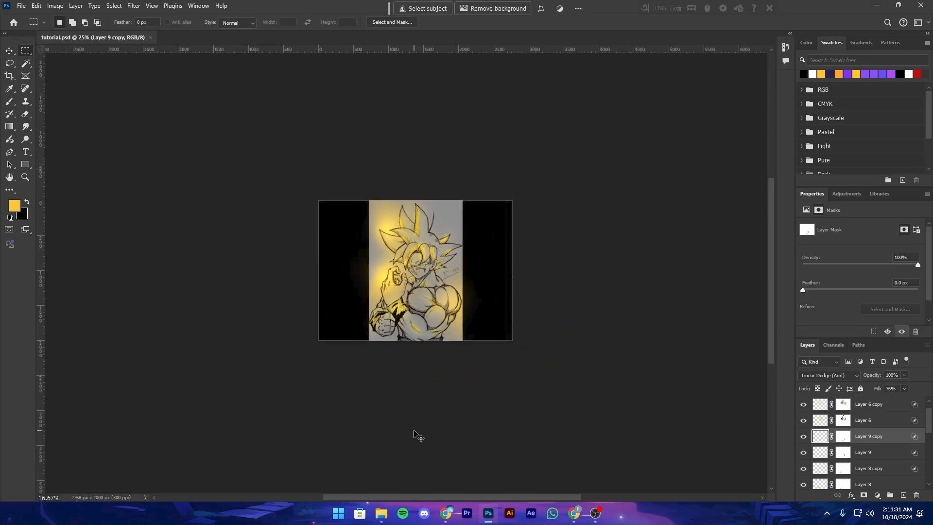
{"action": "key", "text": "ctrl+plus"}
{"action": "key", "text": "ctrl+plus"}
{"action": "mouse_move", "coordinate": [481, 399]}
{"action": "left_mouse_down"}
{"action": "mouse_move", "coordinate": [455, 394]}
{"action": "mouse_move", "coordinate": [464, 394]}
{"action": "left_mouse_up"}
{"action": "key", "text": "ctrl+minus"}
{"action": "key", "text": "ctrl+plus"}
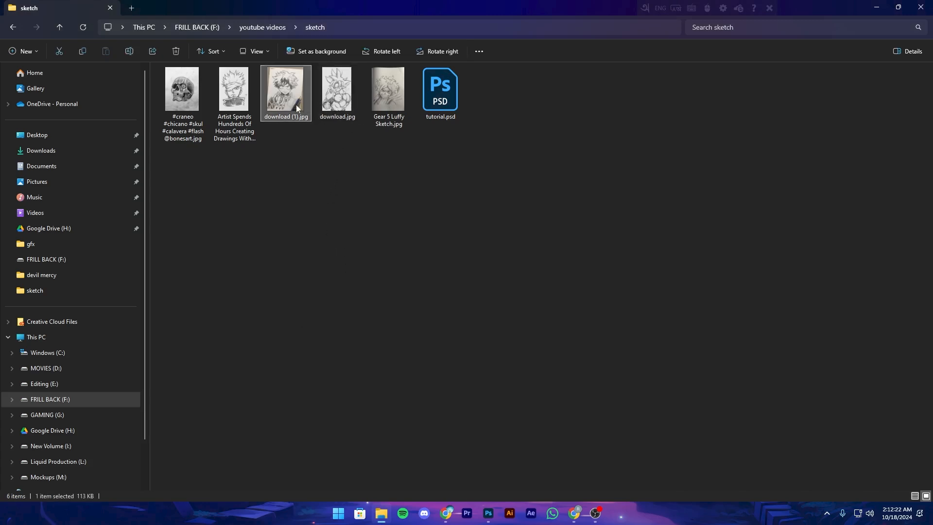
Place download (1).jpg from the sketch folder into tutorial.psd as a new layer
{"action": "left_click_drag", "start_coordinate": [296, 104], "coordinate": [451, 328]}
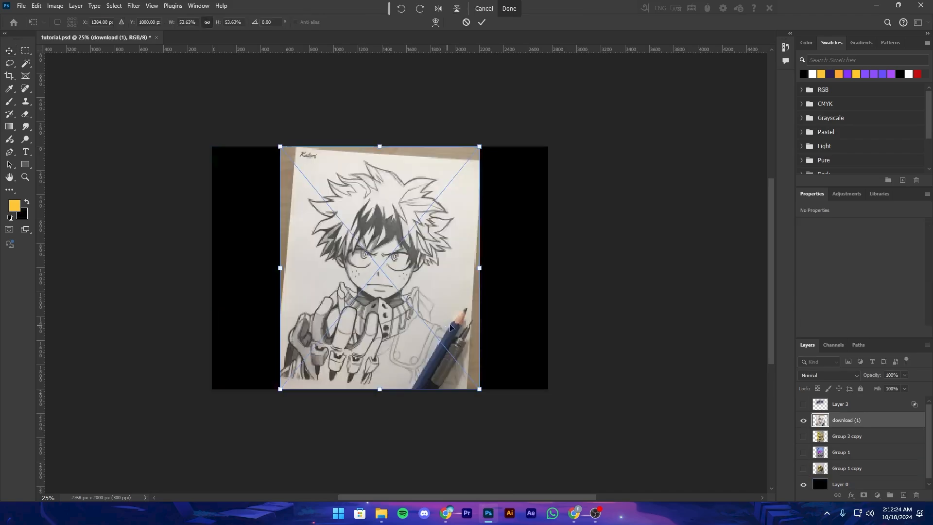
{"action": "left_click", "coordinate": [483, 22]}
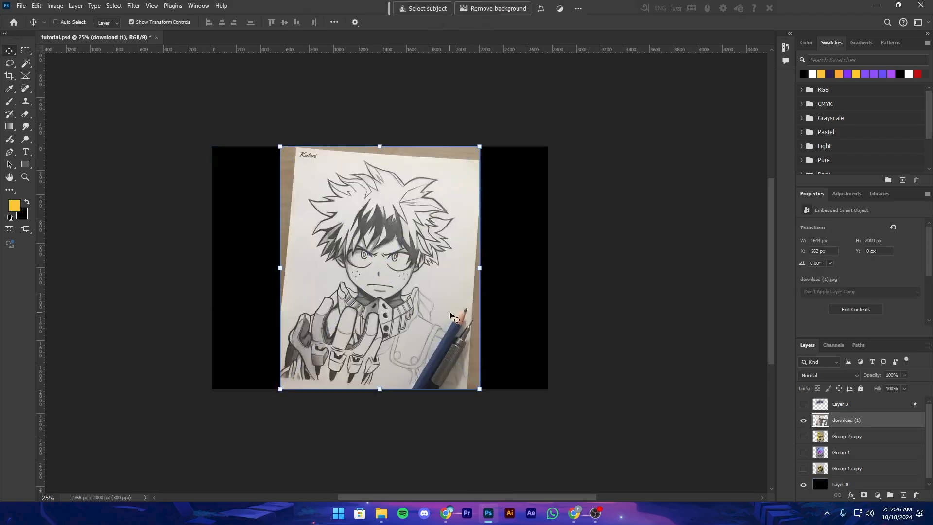
{"action": "key", "text": "super"}
{"action": "key", "text": "super"}
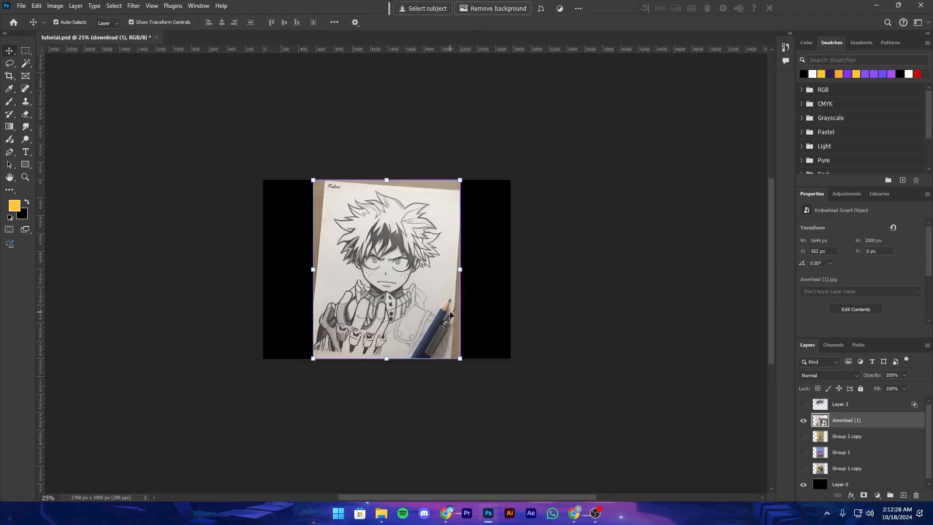
Open the Camera Raw Filter on the download (1) layer and set Texture to +24 and Clarity to +21
{"action": "key", "text": "ctrl+plus"}
{"action": "left_click_drag", "start_coordinate": [450, 312], "coordinate": [469, 326]}
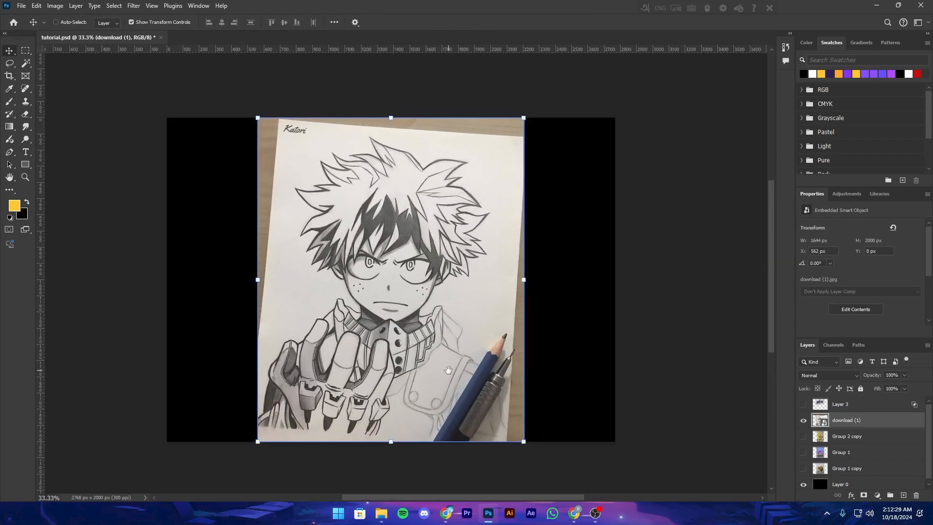
{"action": "left_click", "coordinate": [135, 6]}
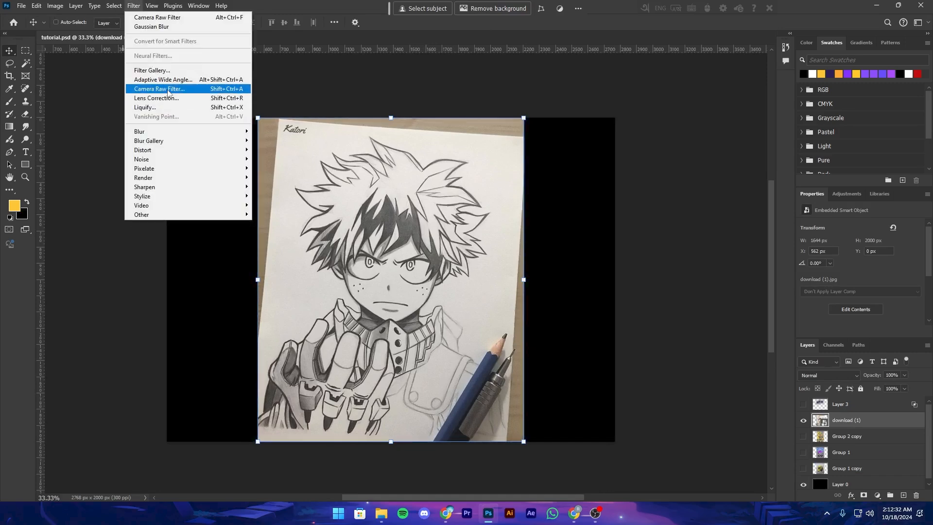
{"action": "left_click", "coordinate": [168, 90]}
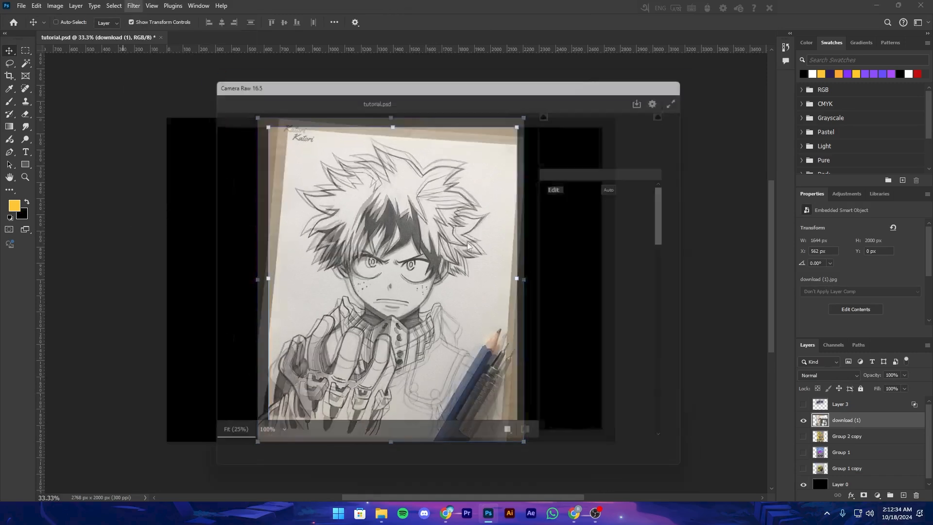
{"action": "scroll", "coordinate": [626, 290], "scroll_direction": "up", "scroll_amount": 5}
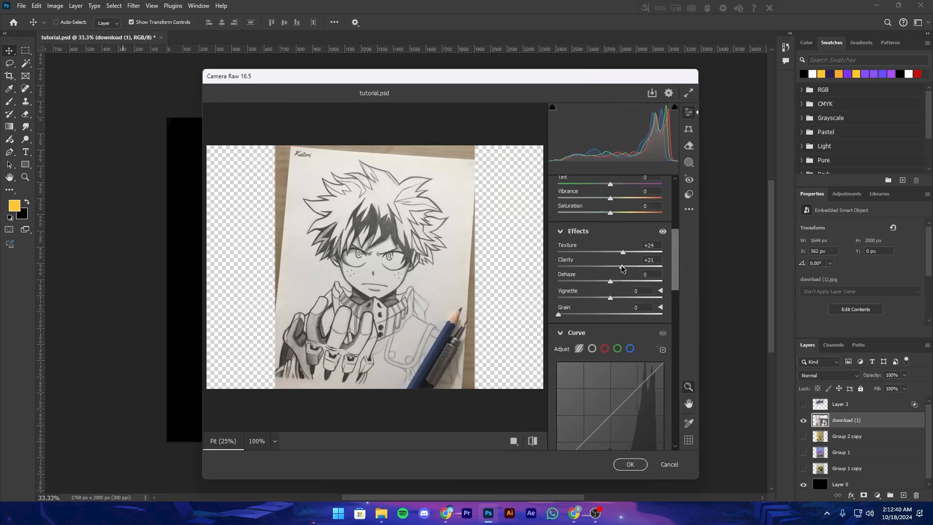
Raise Contrast slightly, set Sharpening to 18 and apply the Camera Raw adjustments to the sketch
{"action": "scroll", "coordinate": [617, 257], "scroll_direction": "up", "scroll_amount": 5}
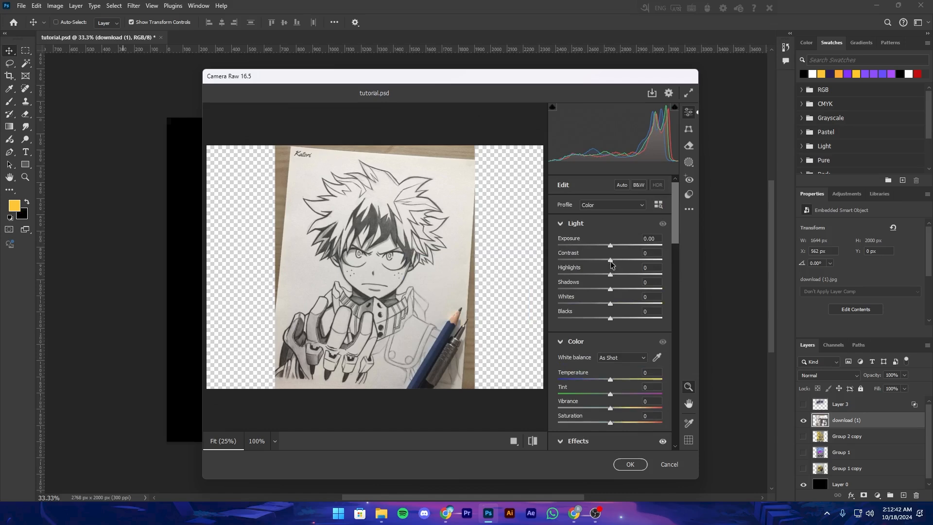
{"action": "left_click_drag", "start_coordinate": [611, 264], "coordinate": [617, 263]}
{"action": "scroll", "coordinate": [641, 339], "scroll_direction": "down", "scroll_amount": 10}
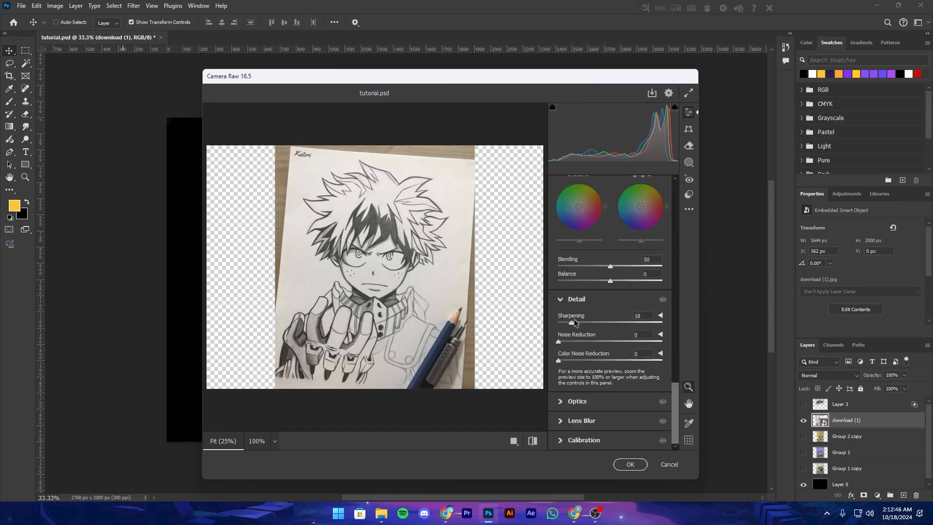
{"action": "left_click", "coordinate": [628, 464]}
Rasterize the download (1) smart object layer
{"action": "key", "text": "ctrl+minus"}
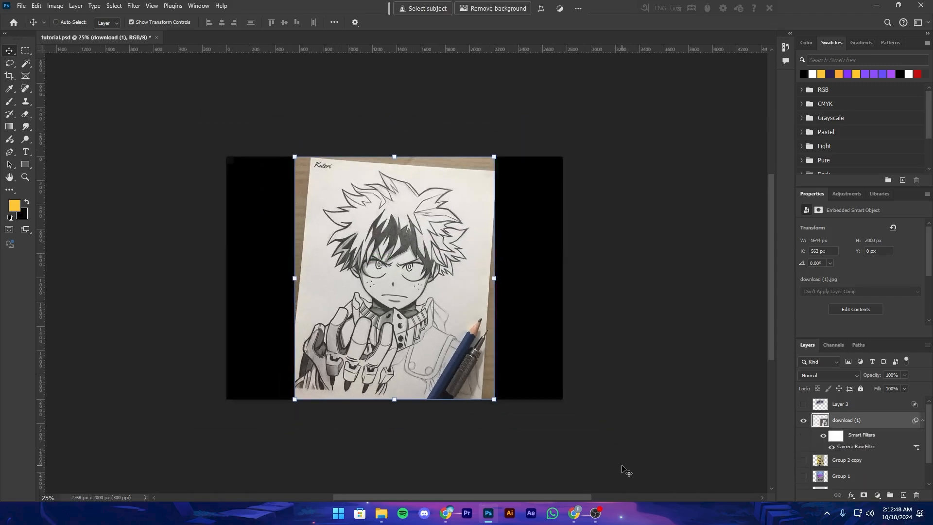
{"action": "left_click_drag", "start_coordinate": [573, 392], "coordinate": [665, 405]}
{"action": "right_click", "coordinate": [846, 420]}
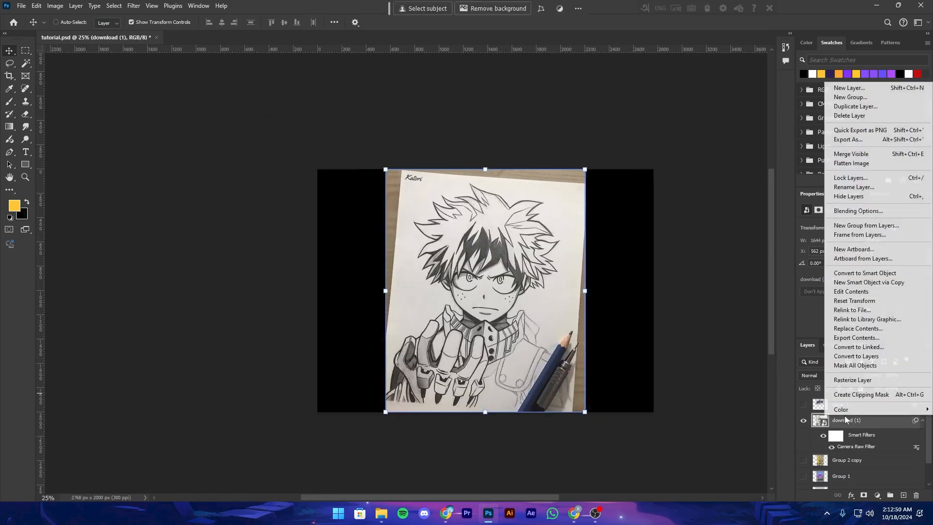
{"action": "left_click", "coordinate": [865, 379]}
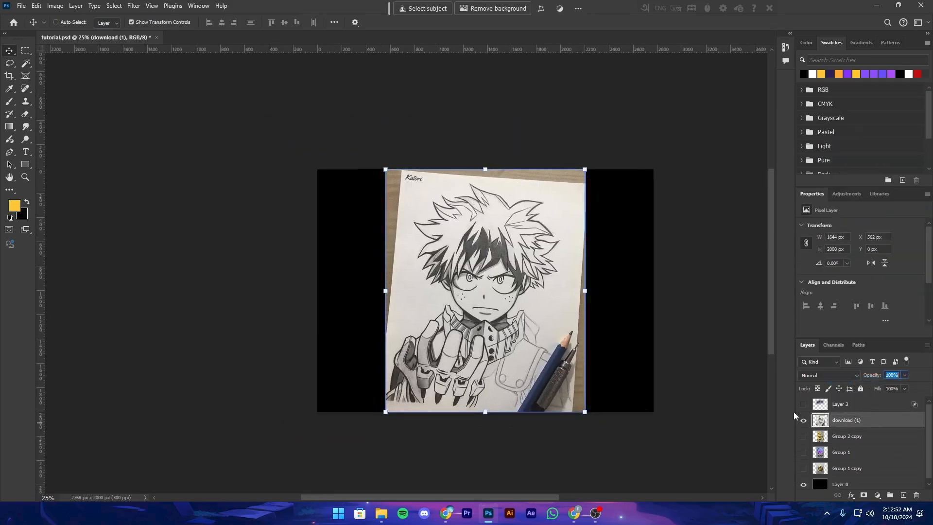
Add an Exposure adjustment layer above the sketch with Exposure -1.10, Offset -0.0316 and Gamma Correction 1.15
{"action": "left_click_drag", "start_coordinate": [636, 417], "coordinate": [610, 415]}
{"action": "key", "text": "ctrl+minus"}
{"action": "key", "text": "ctrl+plus"}
{"action": "left_click", "coordinate": [877, 494]}
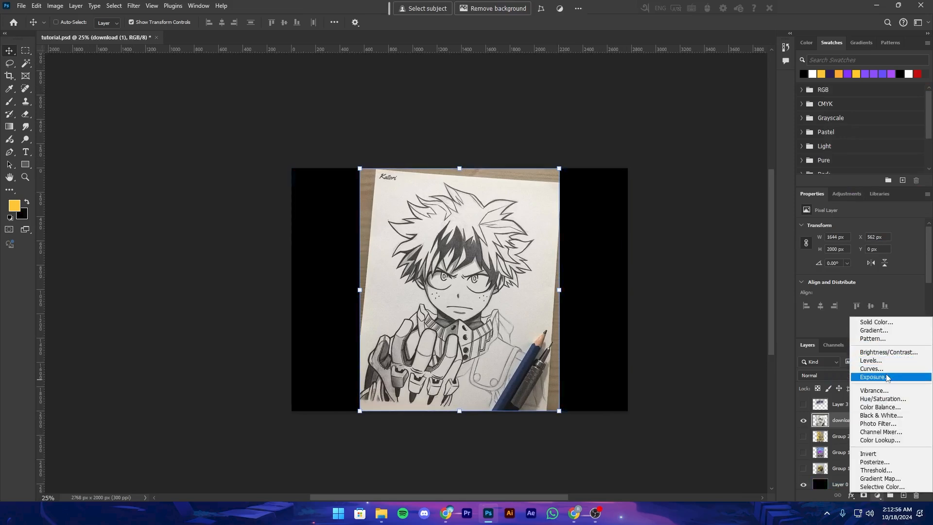
{"action": "left_click", "coordinate": [874, 377]}
{"action": "left_click_drag", "start_coordinate": [861, 250], "coordinate": [856, 287]}
Add a Brightness/Contrast adjustment layer with Brightness -12 and Contrast 10, and save the document
{"action": "left_click", "coordinate": [877, 495]}
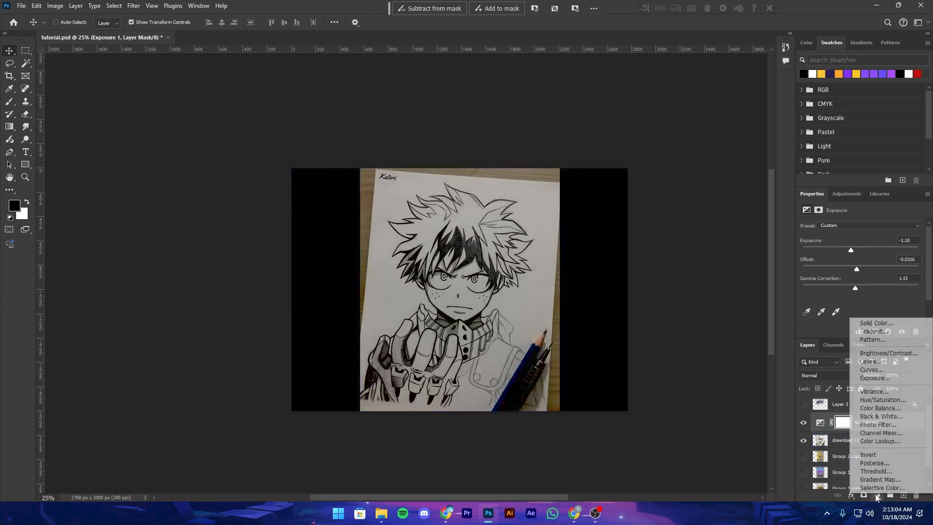
{"action": "left_click", "coordinate": [866, 352]}
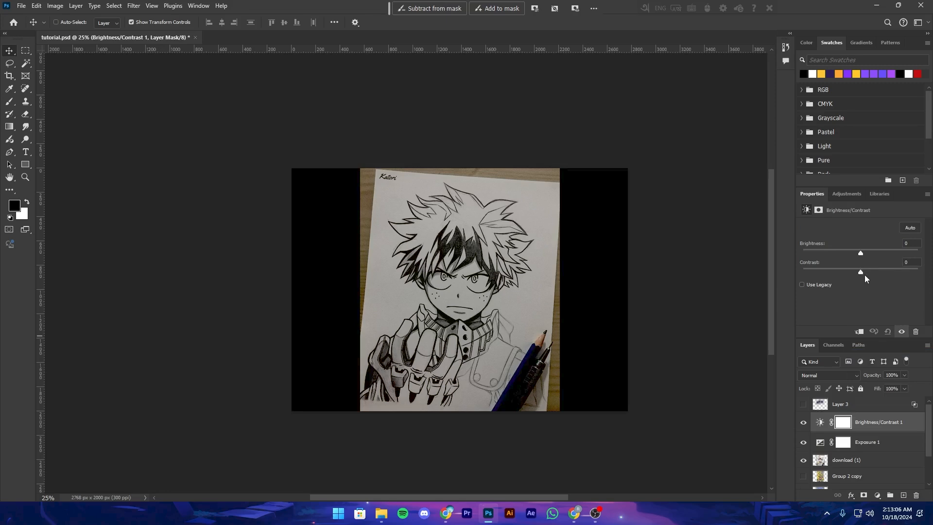
{"action": "left_click", "coordinate": [865, 274]}
{"action": "left_click_drag", "start_coordinate": [580, 383], "coordinate": [558, 381]}
{"action": "key", "text": "ctrl+minus"}
{"action": "key", "text": "ctrl+plus"}
{"action": "key", "text": "ctrl+plus"}
{"action": "key", "text": "s"}
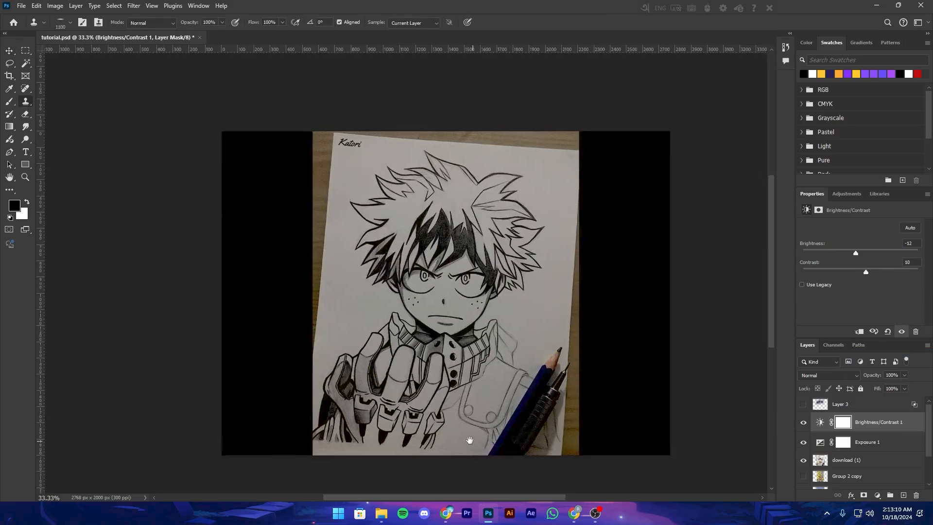
Create a new layer in Overlay blend mode above the adjustments, save the document and activate the Brush tool
{"action": "left_click_drag", "start_coordinate": [469, 439], "coordinate": [452, 432]}
{"action": "left_click", "coordinate": [905, 496]}
{"action": "left_click", "coordinate": [829, 375]}
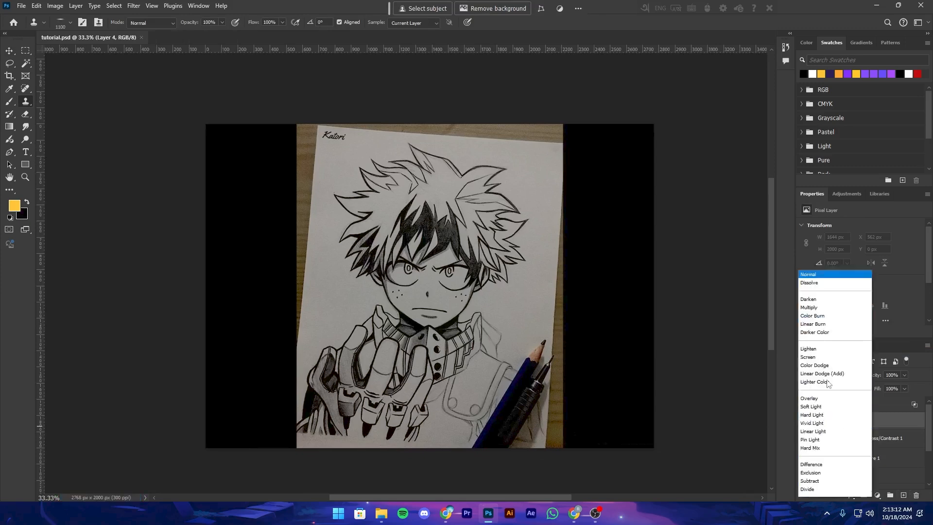
{"action": "left_click", "coordinate": [815, 360]}
{"action": "key", "text": "ctrl+plus"}
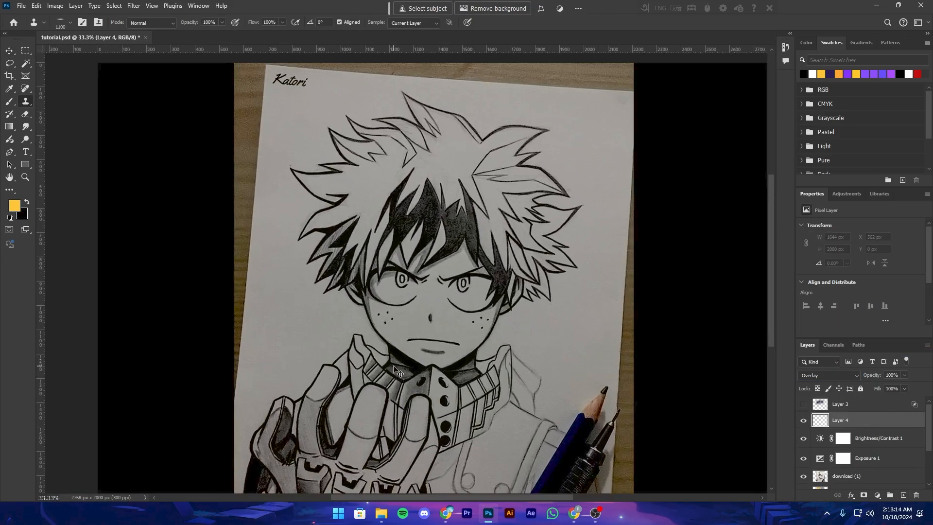
{"action": "key", "text": "ctrl+s"}
{"action": "left_click", "coordinate": [9, 102]}
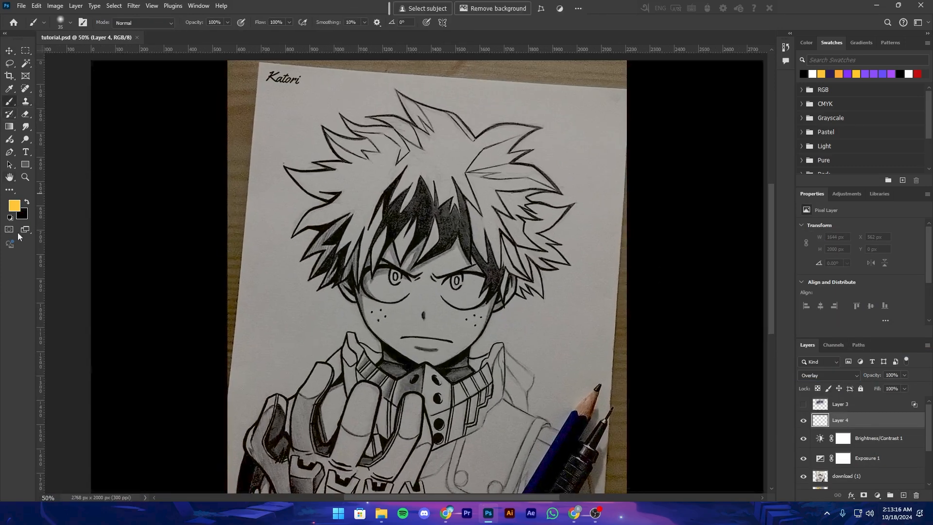
{"action": "left_click", "coordinate": [15, 206]}
{"action": "left_click_drag", "start_coordinate": [675, 413], "coordinate": [675, 390]}
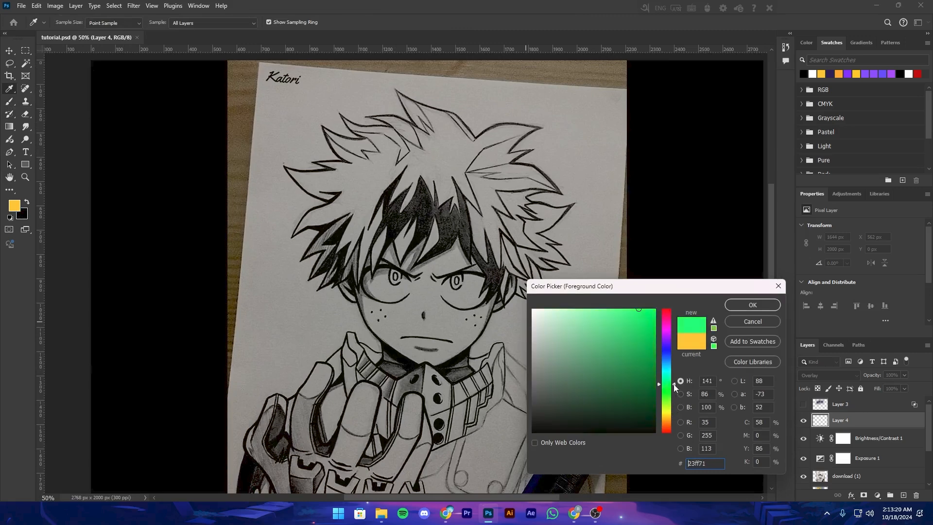
{"action": "left_click", "coordinate": [645, 378]}
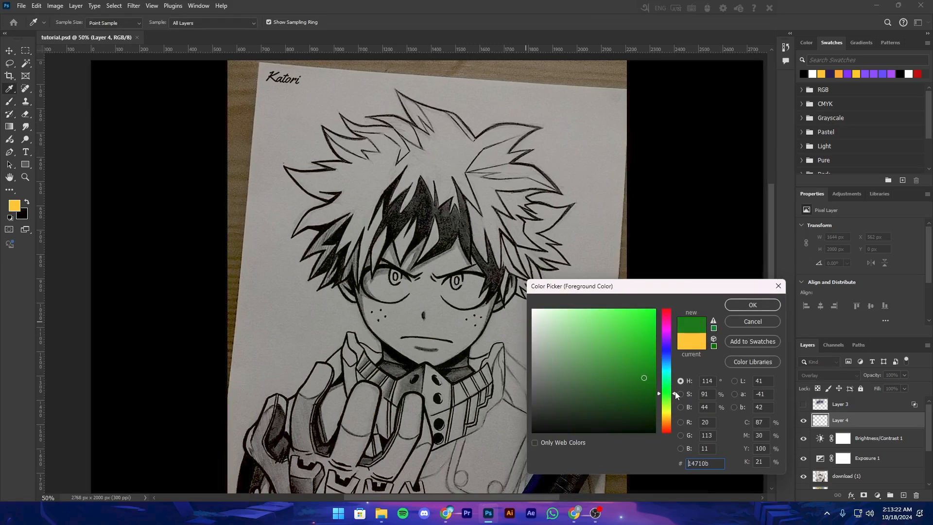
{"action": "left_click_drag", "start_coordinate": [675, 400], "coordinate": [677, 389]}
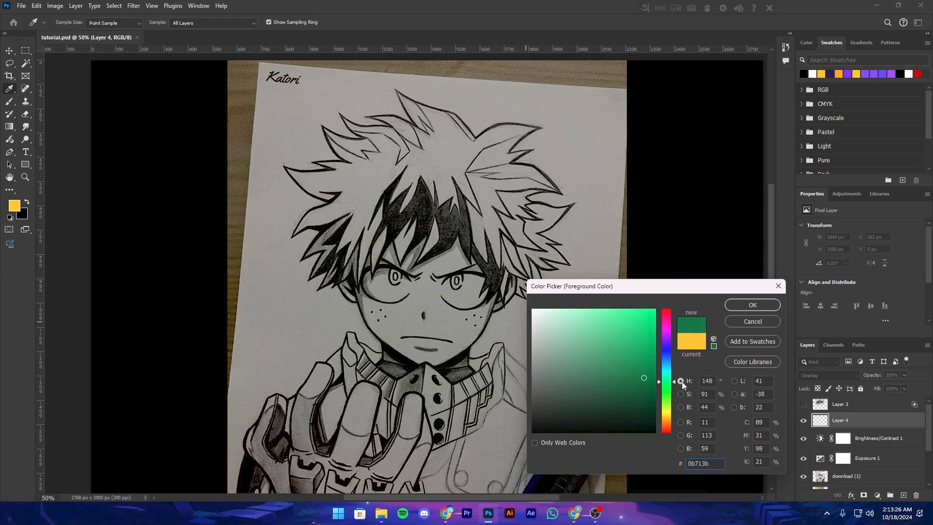
{"action": "left_click", "coordinate": [752, 322]}
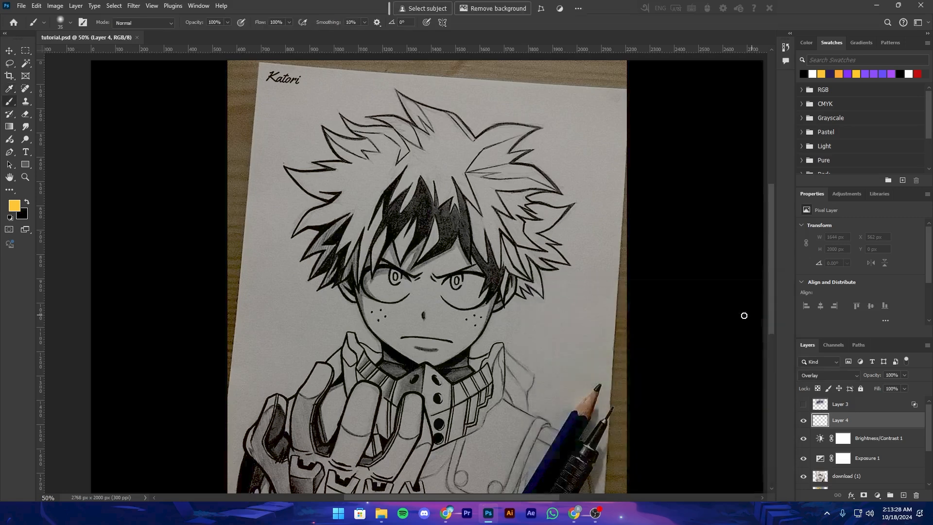
Set the foreground colour to the medium green #0f8a4f
{"action": "left_click", "coordinate": [20, 209]}
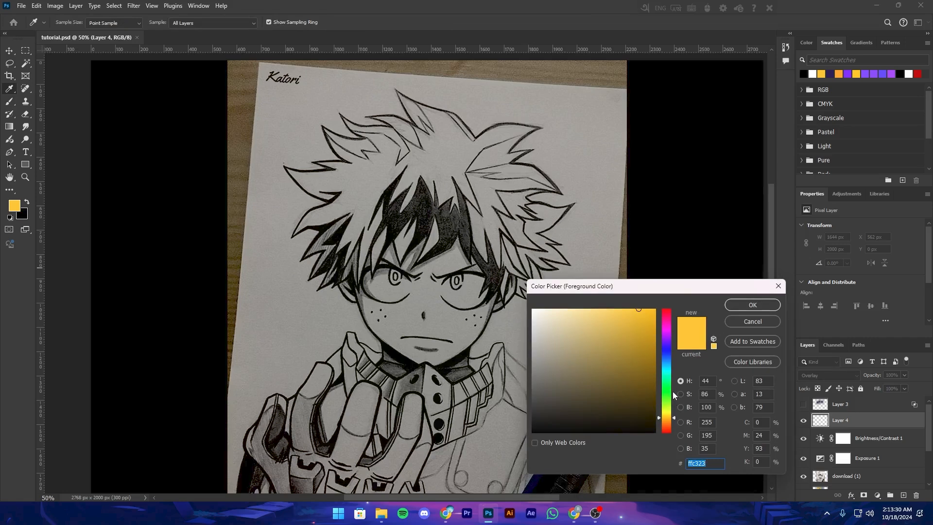
{"action": "left_click_drag", "start_coordinate": [672, 391], "coordinate": [673, 379]}
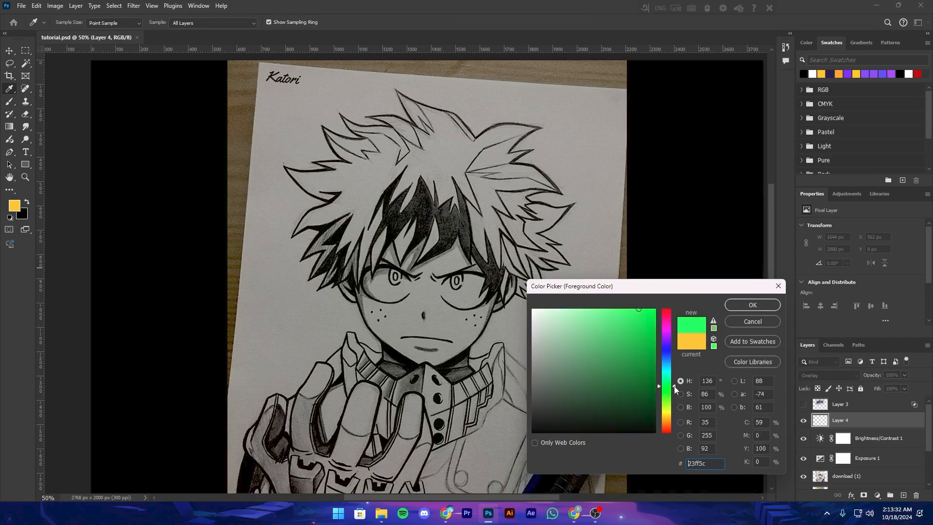
{"action": "mouse_move", "coordinate": [646, 349]}
{"action": "left_mouse_down"}
{"action": "mouse_move", "coordinate": [639, 377]}
{"action": "mouse_move", "coordinate": [642, 366]}
{"action": "left_mouse_up"}
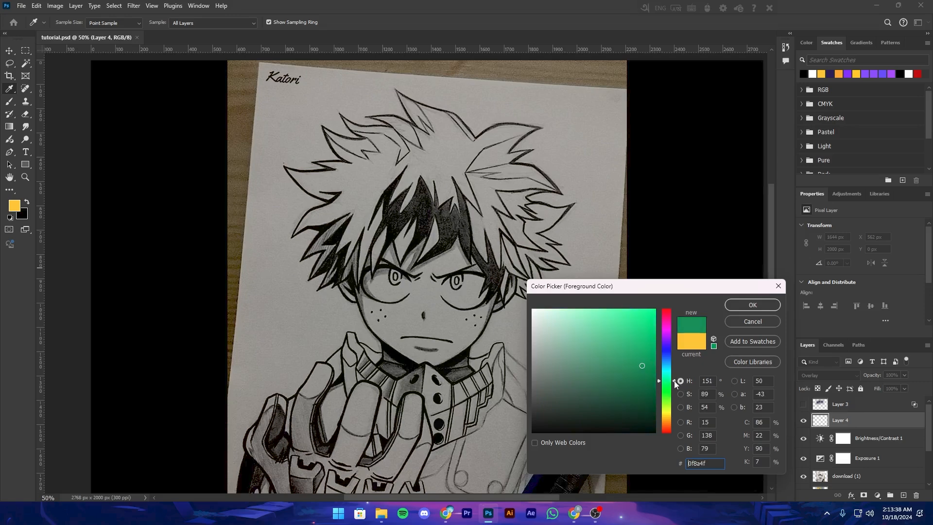
{"action": "left_click", "coordinate": [742, 307]}
Try painting green over both eyes on Layer 4 with the soft brush enlarged to about 200 px
{"action": "key", "text": "ctrl+minus"}
{"action": "key", "text": "ctrl+plus"}
{"action": "key", "text": "ctrl+plus"}
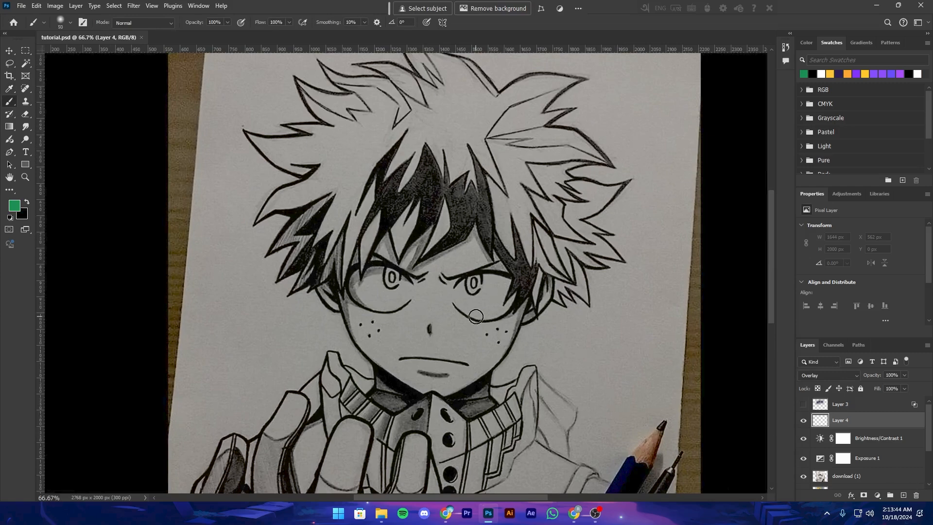
{"action": "key", "text": "bracketright"}
{"action": "key", "text": "bracketright"}
{"action": "key", "text": "bracketright"}
{"action": "key", "text": "bracketright"}
{"action": "key", "text": "bracketright"}
{"action": "key", "text": "bracketright"}
{"action": "key", "text": "bracketright"}
{"action": "key", "text": "bracketright"}
{"action": "key", "text": "bracketright"}
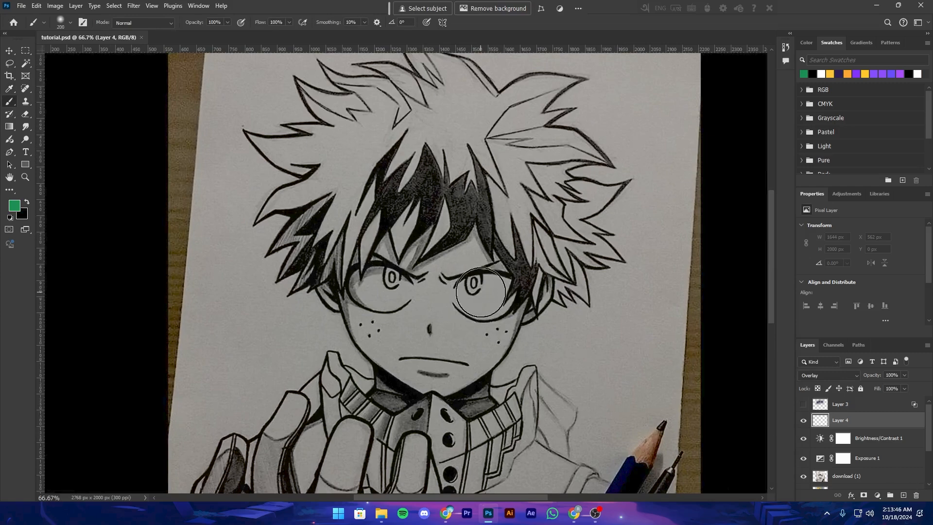
{"action": "key", "text": "bracketright"}
{"action": "left_click", "coordinate": [488, 296]}
{"action": "left_click", "coordinate": [489, 295]}
{"action": "key", "text": "ctrl+minus"}
{"action": "left_click", "coordinate": [390, 285]}
Paint soft green glow on Layer 4 over the gloved hand, the dark fringe and several outer hair locks
{"action": "key", "text": "ctrl+s"}
{"action": "key", "text": "ctrl+minus"}
{"action": "key", "text": "ctrl+minus"}
{"action": "left_click_drag", "start_coordinate": [447, 330], "coordinate": [372, 441]}
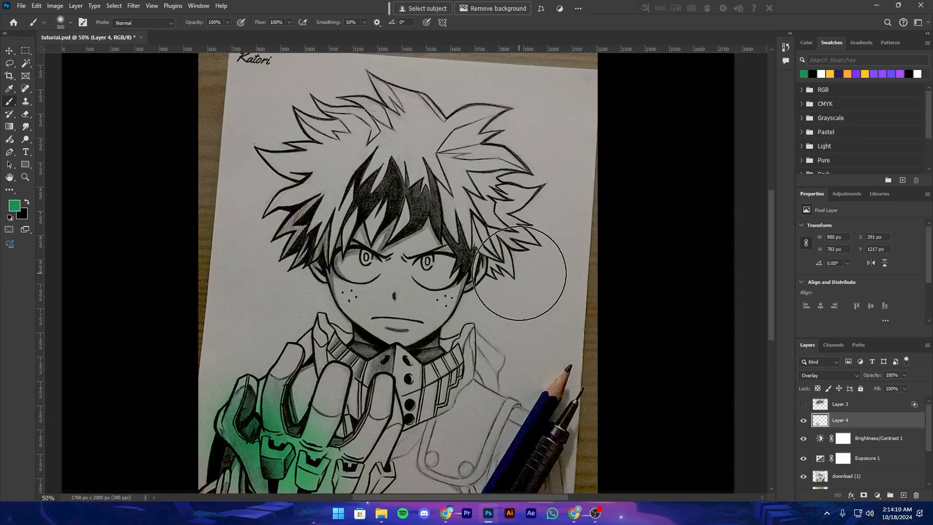
{"action": "mouse_move", "coordinate": [411, 185]}
{"action": "left_mouse_down"}
{"action": "mouse_move", "coordinate": [416, 210]}
{"action": "mouse_move", "coordinate": [437, 209]}
{"action": "left_mouse_up"}
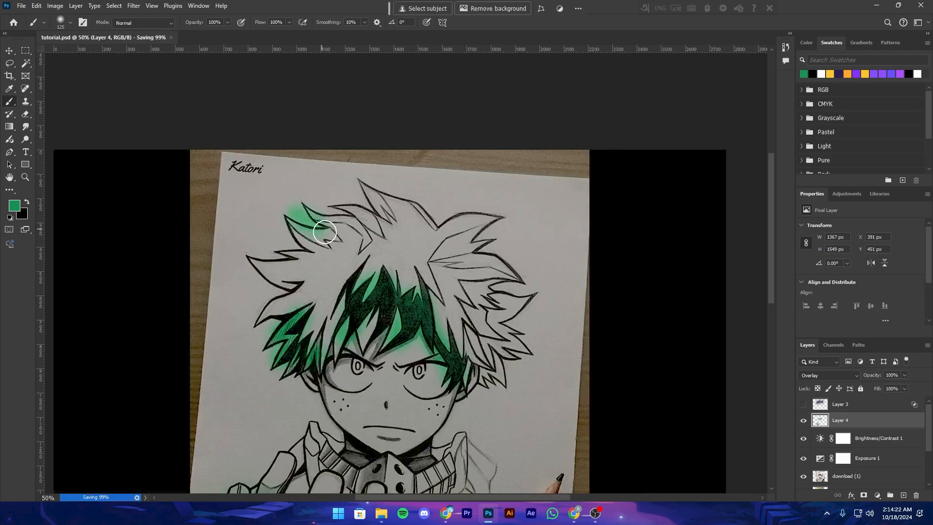
{"action": "left_click_drag", "start_coordinate": [324, 232], "coordinate": [362, 214]}
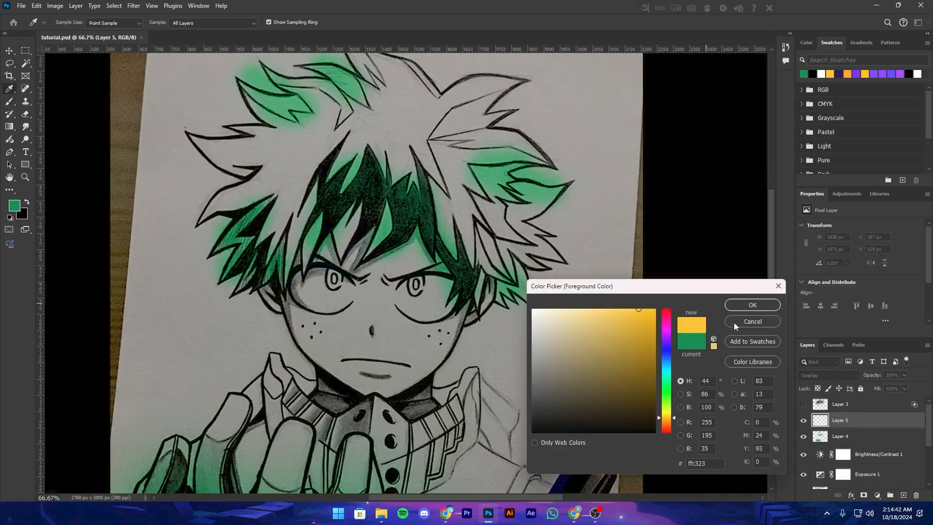
Set the foreground colour to yellow #ffc323, paint a glow over both eyes on Layer 5 and save the document
{"action": "left_click", "coordinate": [753, 305]}
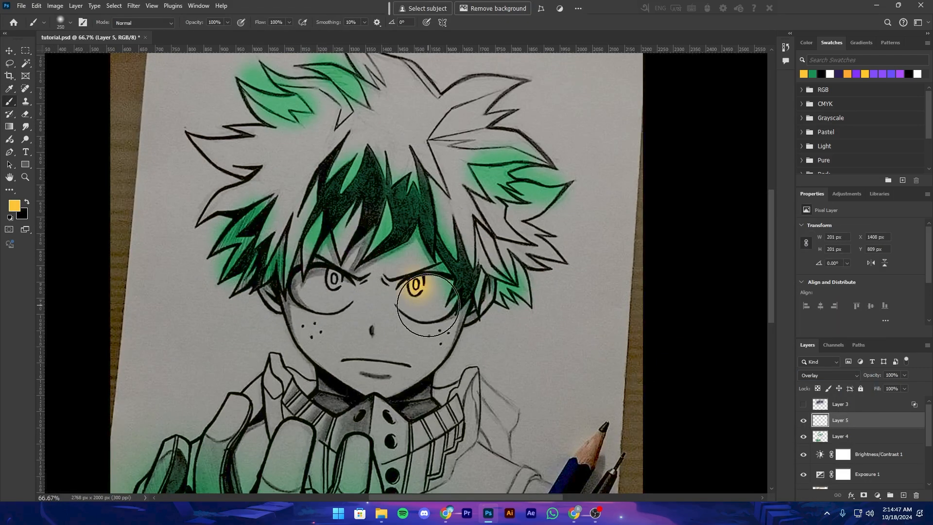
{"action": "left_click", "coordinate": [428, 306]}
{"action": "key", "text": "bracketleft"}
{"action": "key", "text": "bracketleft"}
{"action": "key", "text": "bracketleft"}
{"action": "left_click", "coordinate": [335, 283]}
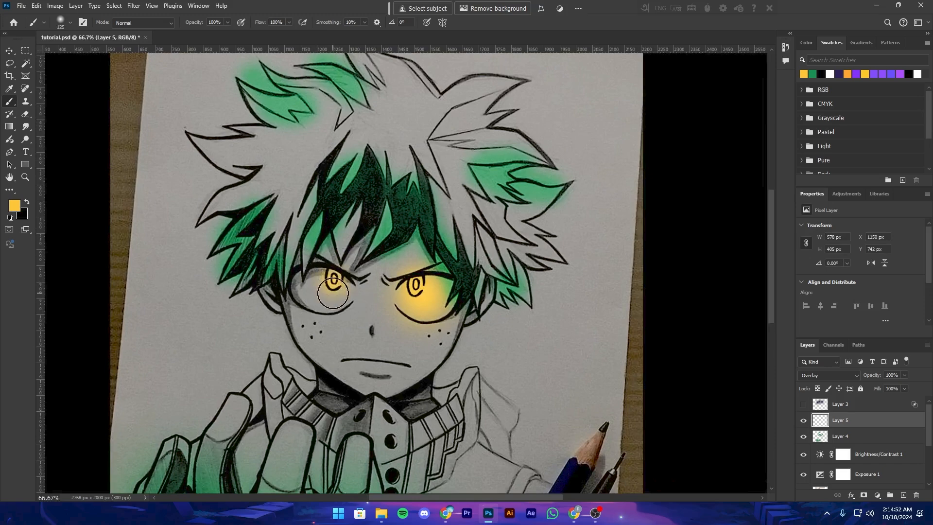
{"action": "key", "text": "bracketright"}
{"action": "key", "text": "bracketright"}
{"action": "key", "text": "bracketright"}
{"action": "left_click", "coordinate": [327, 290]}
{"action": "key", "text": "ctrl+minus"}
{"action": "key", "text": "ctrl+minus"}
{"action": "key", "text": "ctrl+s"}
Paint 900 px soft yellow glows above the hair and beside both shoulders, and soften the shoulder glows with a Layer 5 mask
{"action": "key", "text": "ctrl+plus"}
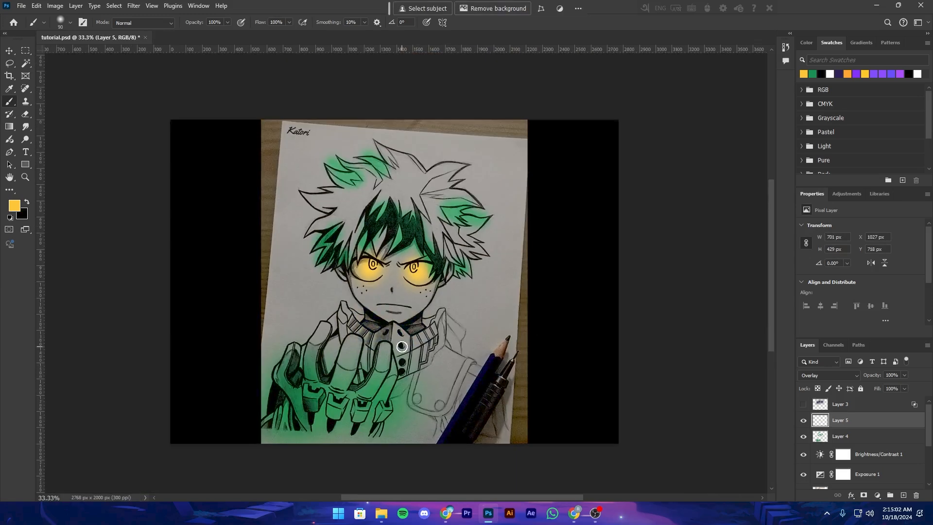
{"action": "key", "text": "ctrl+plus"}
{"action": "key", "text": "ctrl+minus"}
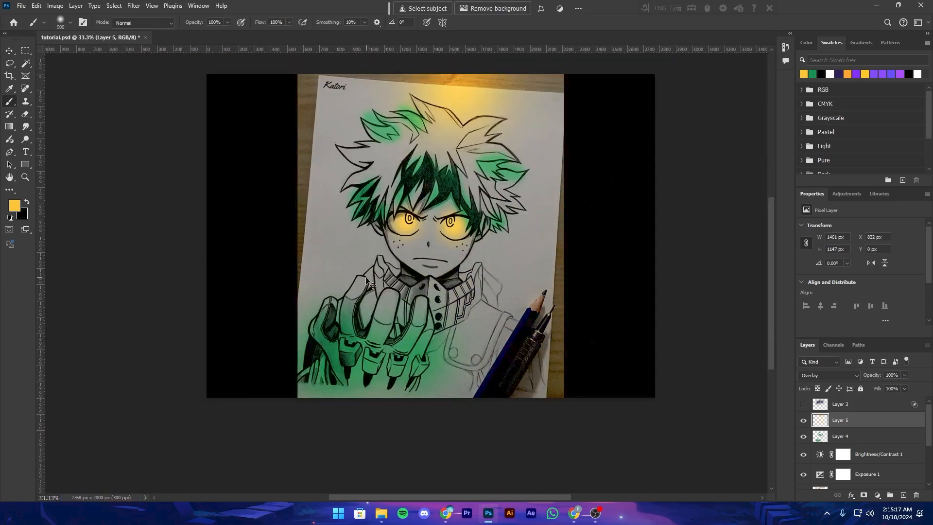
{"action": "left_click_drag", "start_coordinate": [544, 370], "coordinate": [604, 282]}
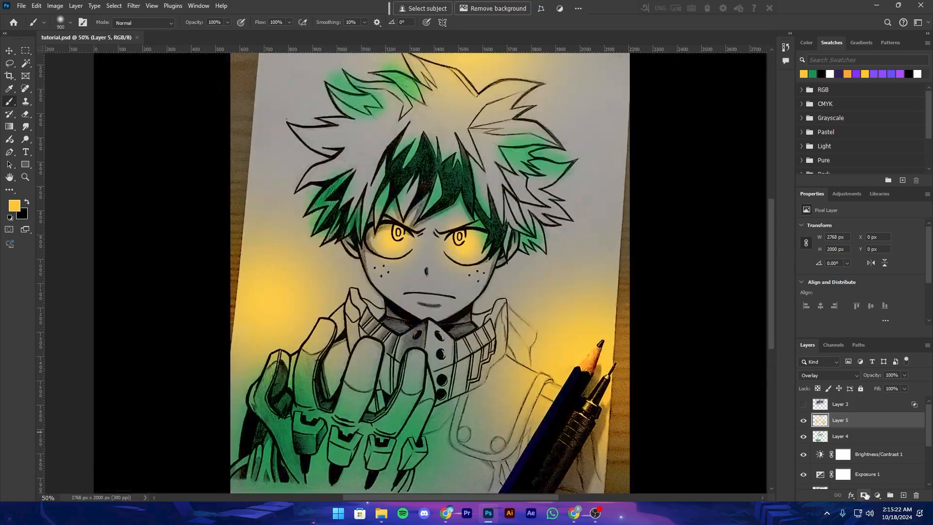
{"action": "left_click", "coordinate": [864, 495]}
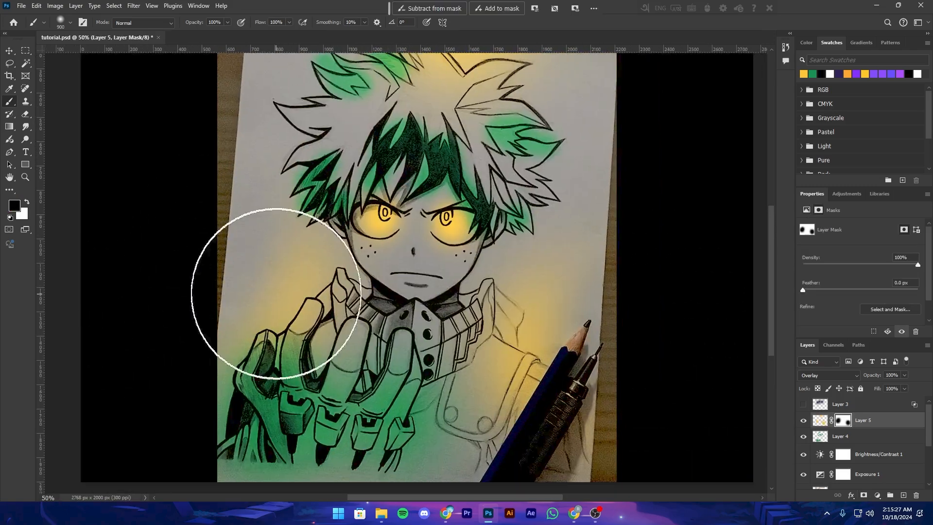
{"action": "left_click_drag", "start_coordinate": [291, 286], "coordinate": [233, 301]}
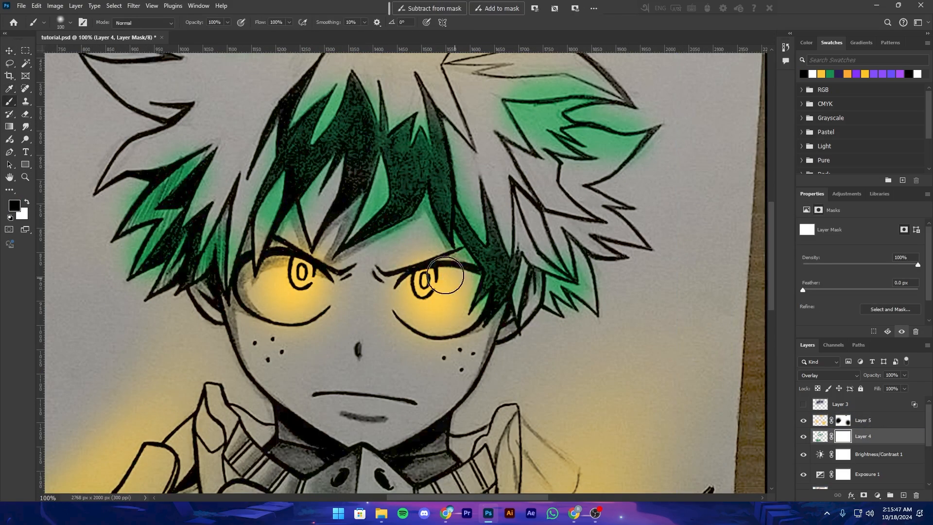
Paint black on Layer 4's mask to remove the green spill around the hair locks and face, saving the document
{"action": "mouse_move", "coordinate": [435, 320]}
{"action": "left_mouse_down"}
{"action": "mouse_move", "coordinate": [440, 268]}
{"action": "mouse_move", "coordinate": [429, 459]}
{"action": "left_mouse_up"}
{"action": "left_click_drag", "start_coordinate": [539, 219], "coordinate": [489, 256]}
{"action": "left_click_drag", "start_coordinate": [329, 208], "coordinate": [383, 257]}
{"action": "mouse_move", "coordinate": [328, 223]}
{"action": "left_mouse_down"}
{"action": "mouse_move", "coordinate": [339, 251]}
{"action": "mouse_move", "coordinate": [261, 197]}
{"action": "left_mouse_up"}
{"action": "left_click_drag", "start_coordinate": [257, 233], "coordinate": [318, 250]}
{"action": "left_click_drag", "start_coordinate": [362, 154], "coordinate": [321, 149]}
{"action": "left_click_drag", "start_coordinate": [150, 383], "coordinate": [303, 220]}
{"action": "key", "text": "ctrl+s"}
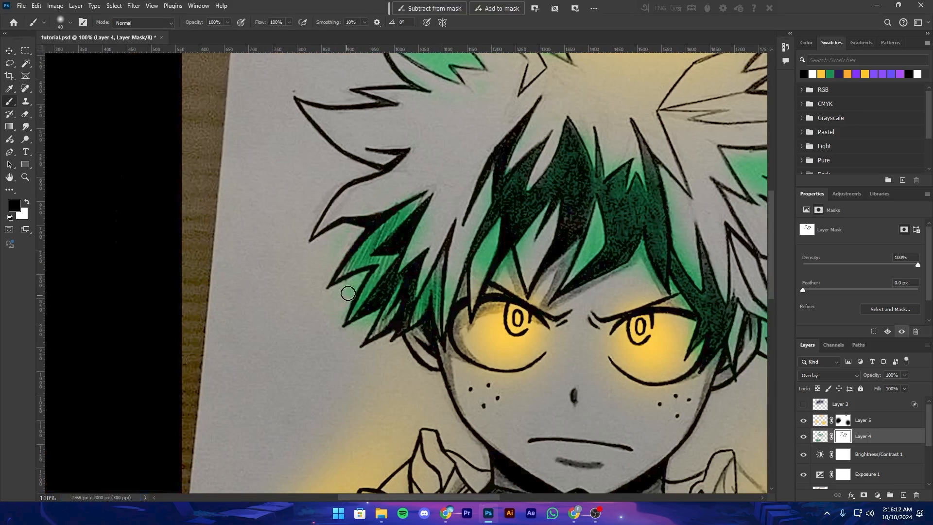
{"action": "left_click_drag", "start_coordinate": [347, 295], "coordinate": [363, 317]}
{"action": "key", "text": "ctrl+s"}
{"action": "mouse_move", "coordinate": [585, 258]}
{"action": "left_mouse_down"}
{"action": "mouse_move", "coordinate": [366, 178]}
{"action": "mouse_move", "coordinate": [361, 151]}
{"action": "left_mouse_up"}
{"action": "key", "text": "ctrl+minus"}
{"action": "key", "text": "ctrl+minus"}
{"action": "key", "text": "ctrl+minus"}
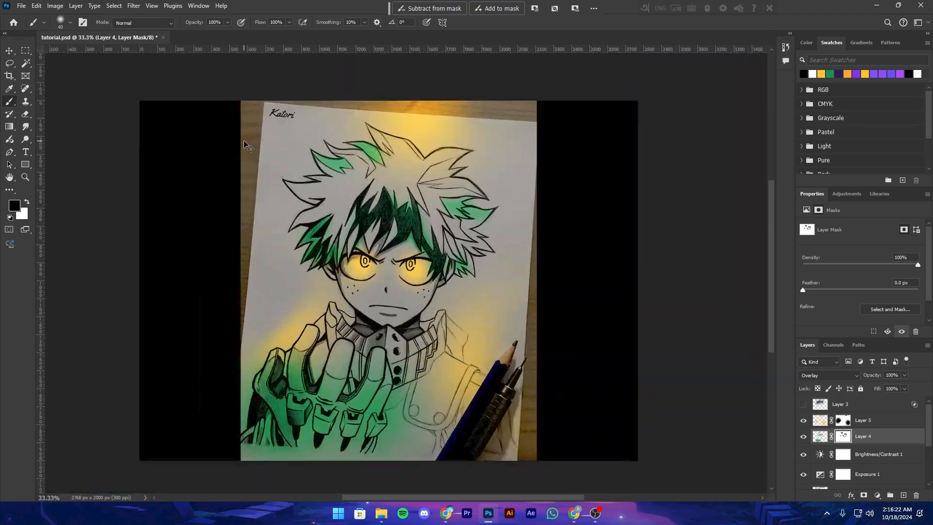
Swap the foreground to white, touch up Layer 4's mask near the sketch's lower edge and save the document
{"action": "key", "text": "ctrl+plus"}
{"action": "key", "text": "x"}
{"action": "left_click_drag", "start_coordinate": [464, 482], "coordinate": [458, 456]}
{"action": "key", "text": "ctrl+s"}
{"action": "key", "text": "ctrl+minus"}
{"action": "key", "text": "ctrl+minus"}
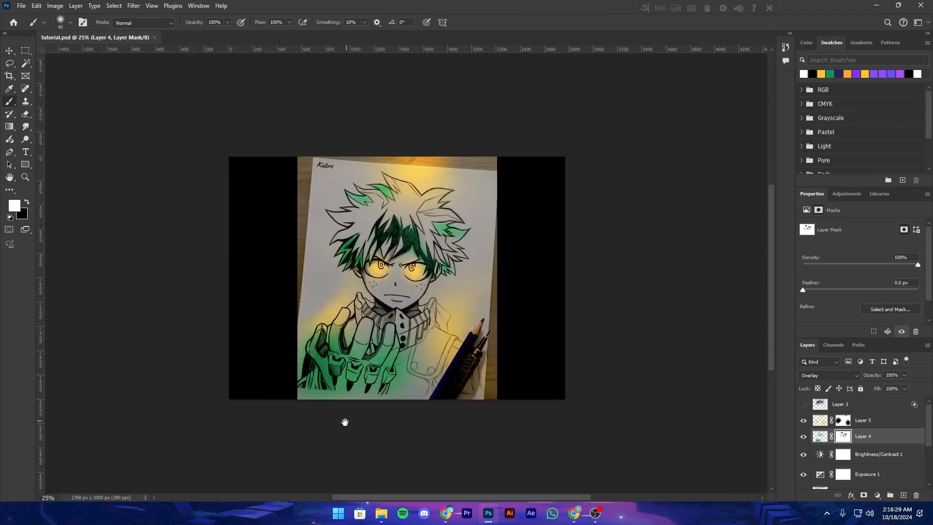
{"action": "key", "text": "ctrl+plus"}
{"action": "key", "text": "ctrl+plus"}
{"action": "left_click_drag", "start_coordinate": [371, 351], "coordinate": [357, 326]}
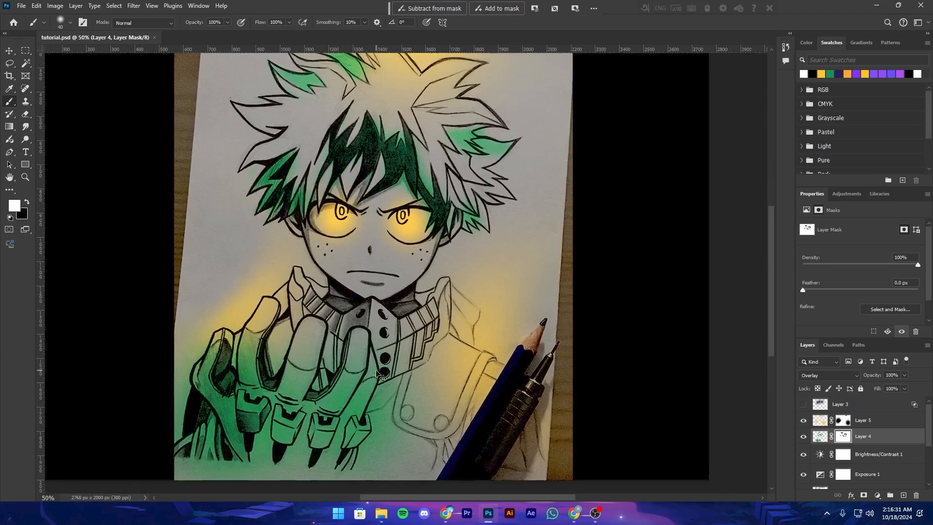
Adjust Layer 4's Blend If sliders, splitting the underlying layer at 7/16 and 228/247, then apply the blending options and save the document
{"action": "key", "text": "v"}
{"action": "right_click", "coordinate": [863, 437]}
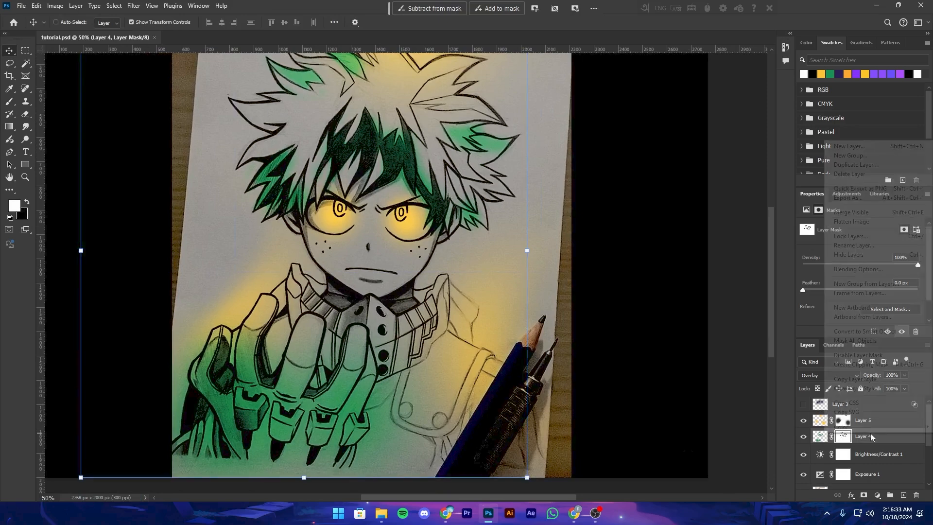
{"action": "left_click", "coordinate": [856, 268]}
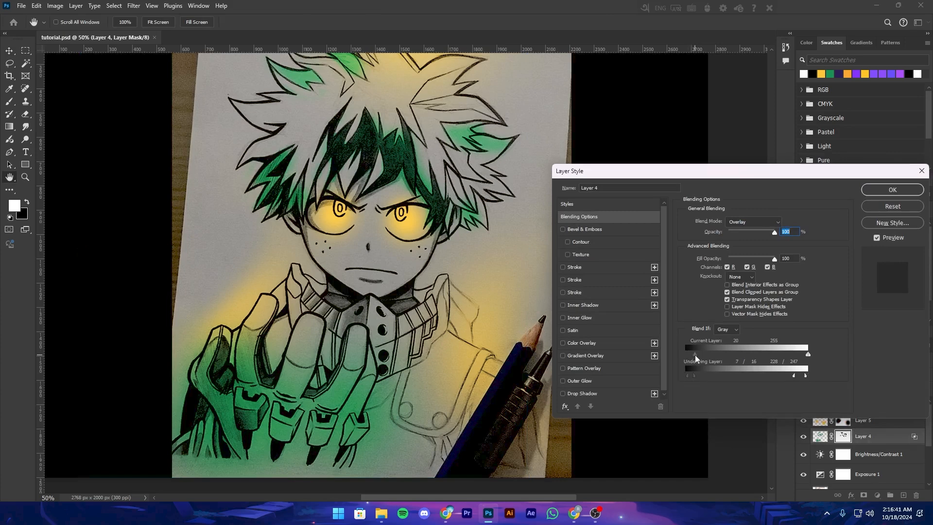
{"action": "left_click_drag", "start_coordinate": [709, 357], "coordinate": [716, 358]}
{"action": "mouse_move", "coordinate": [808, 354]}
{"action": "left_mouse_down"}
{"action": "mouse_move", "coordinate": [783, 357]}
{"action": "mouse_move", "coordinate": [801, 355]}
{"action": "left_mouse_up"}
{"action": "left_click", "coordinate": [892, 189]}
{"action": "key", "text": "v"}
{"action": "key", "text": "ctrl+minus"}
{"action": "key", "text": "ctrl+s"}
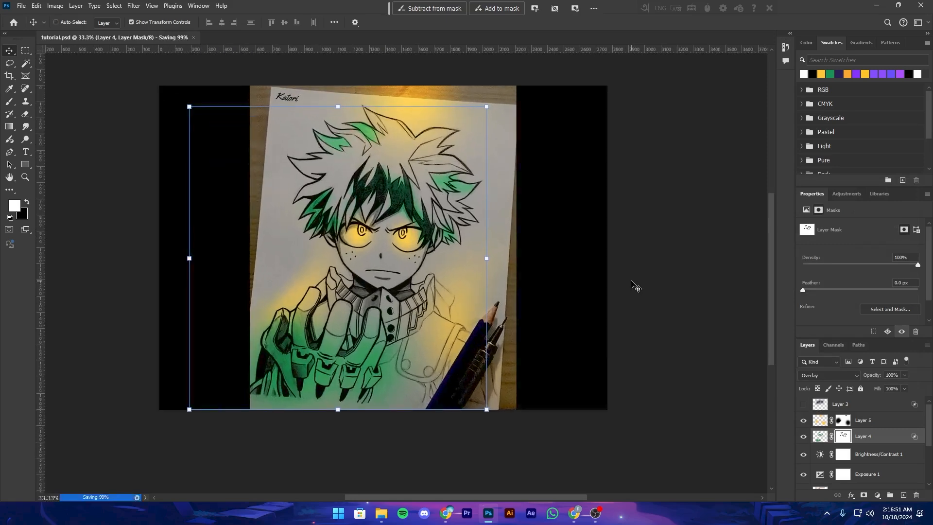
Duplicate Layer 4, set the copy's blend mode to Linear Dodge (Add) and save the document
{"action": "key", "text": "ctrl+j"}
{"action": "left_click", "coordinate": [831, 375]}
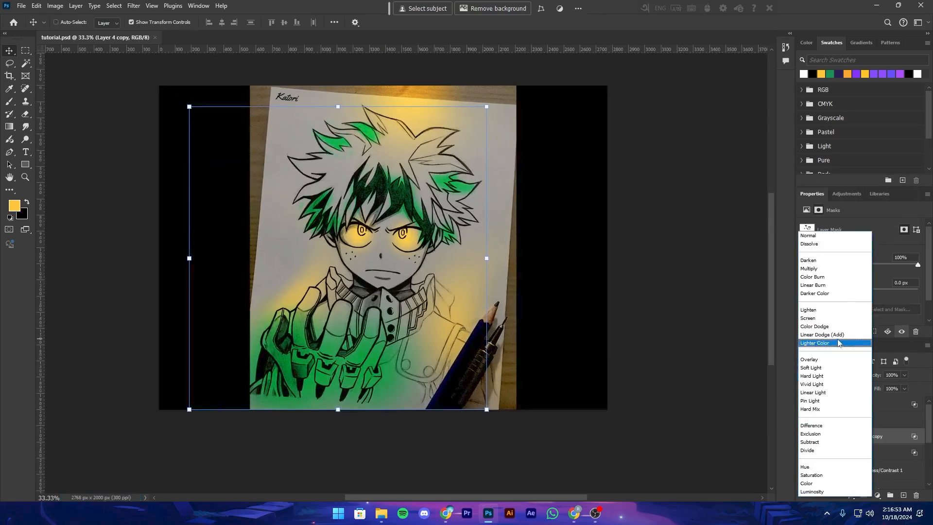
{"action": "left_click", "coordinate": [844, 335]}
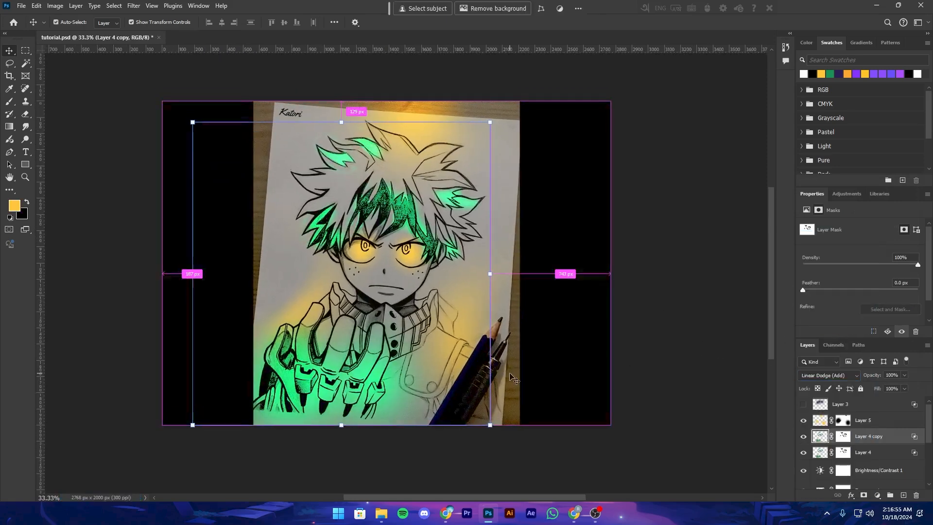
{"action": "key", "text": "ctrl+plus"}
{"action": "key", "text": "ctrl+s"}
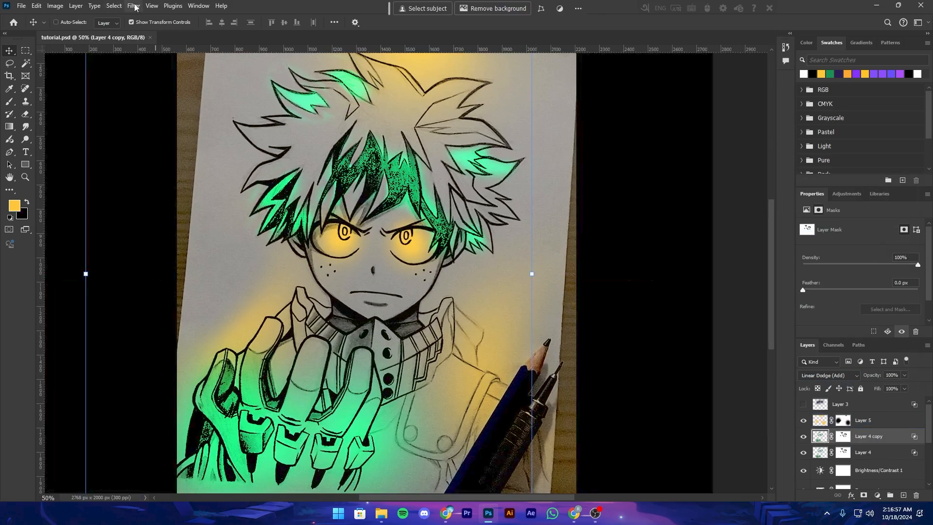
Apply a Gaussian Blur with a radius of about 22.2 pixels to the Layer 4 copy
{"action": "left_click", "coordinate": [134, 7]}
{"action": "mouse_move", "coordinate": [170, 131]}
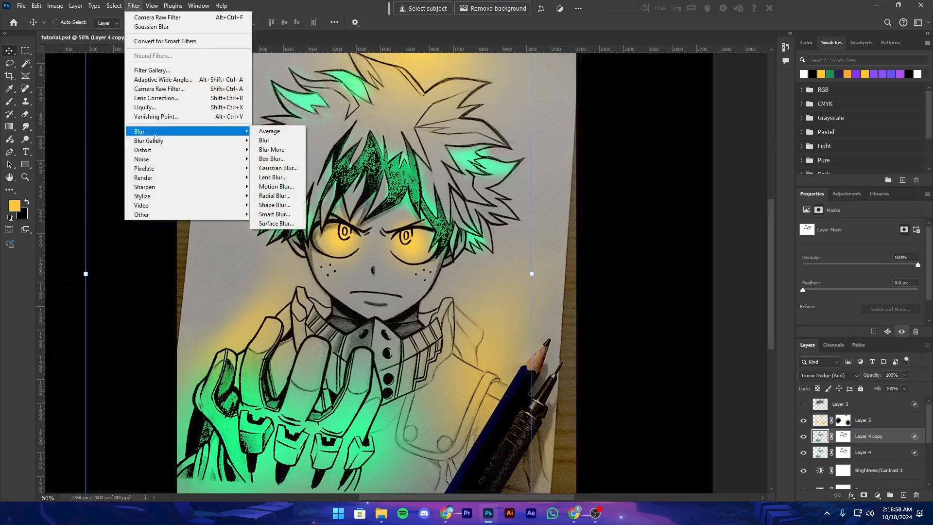
{"action": "left_click", "coordinate": [267, 169]}
{"action": "key", "text": "ctrl+minus"}
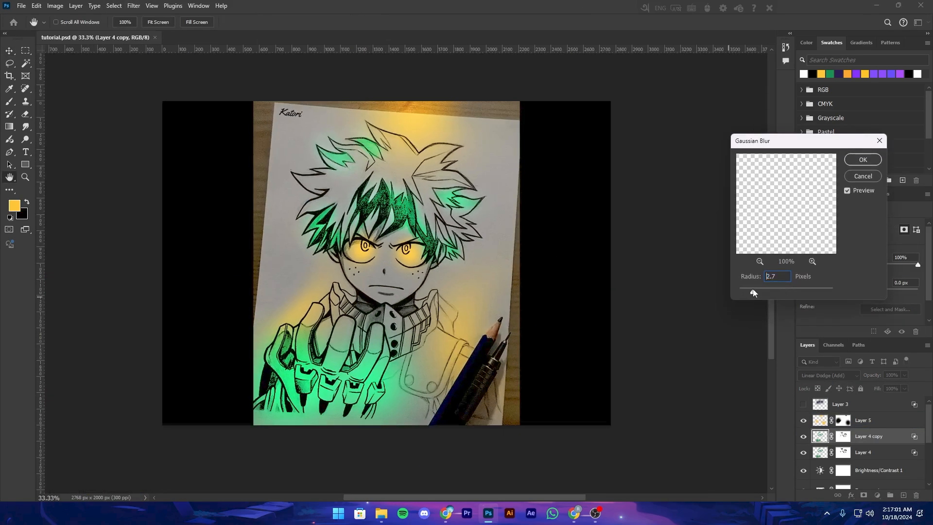
{"action": "left_click_drag", "start_coordinate": [753, 292], "coordinate": [777, 297]}
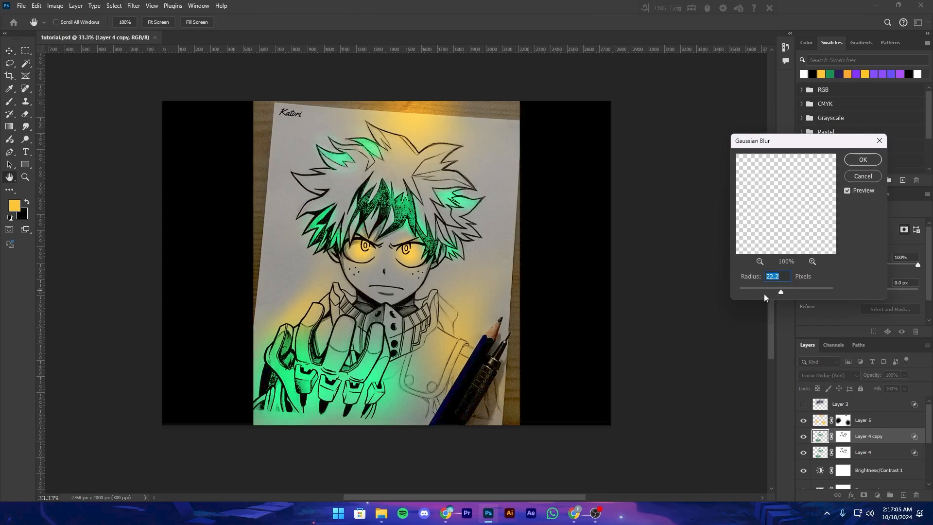
{"action": "left_click", "coordinate": [863, 159]}
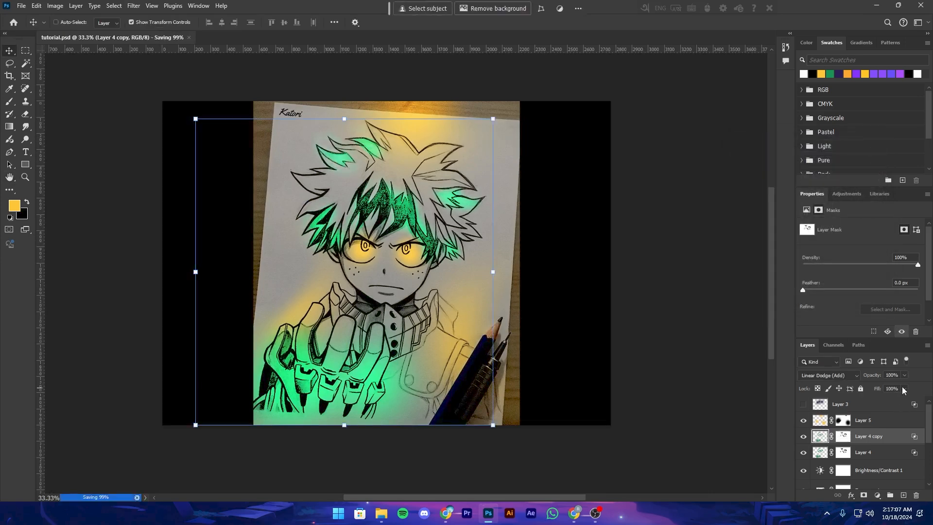
Reduce the Layer 4 copy's fill to 70% and save the document
{"action": "left_click", "coordinate": [869, 399]}
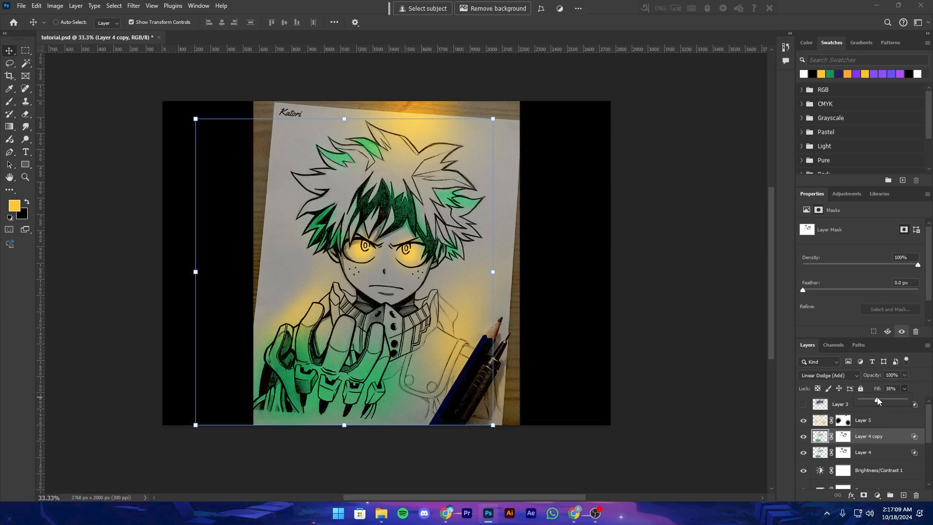
{"action": "left_click_drag", "start_coordinate": [878, 400], "coordinate": [892, 400]}
{"action": "key", "text": "ctrl+s"}
Paint black with a 900 px soft brush on the Layer 4 copy's mask to tone down the bright green over the glove
{"action": "left_click", "coordinate": [843, 436]}
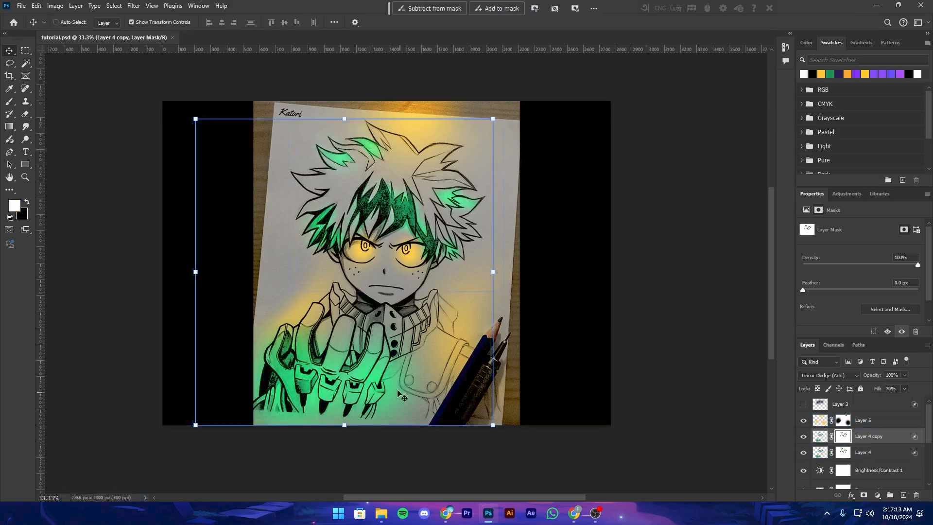
{"action": "key", "text": "b"}
{"action": "scroll", "coordinate": [391, 376], "scroll_direction": "down", "scroll_amount": 2}
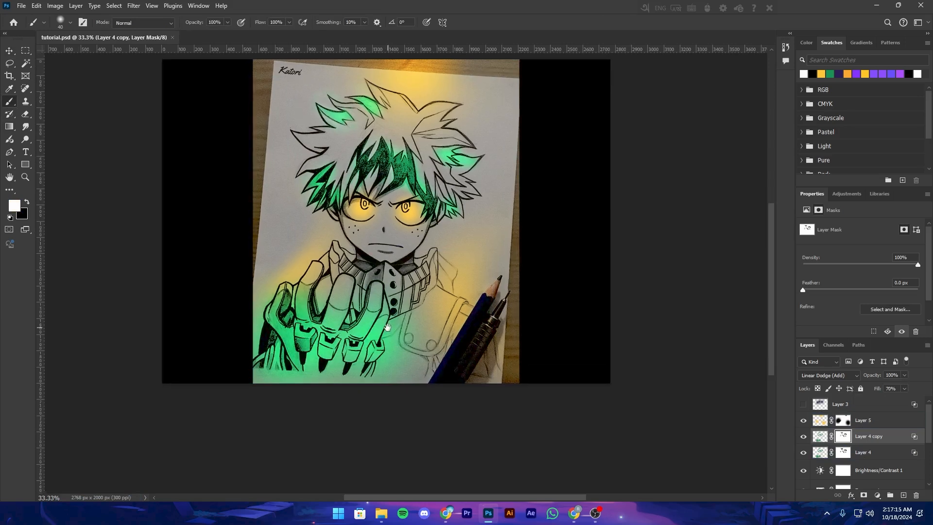
{"action": "key", "text": "]"}
{"action": "key", "text": "]"}
{"action": "key", "text": "]"}
{"action": "key", "text": "]"}
{"action": "key", "text": "]"}
{"action": "key", "text": "]"}
{"action": "key", "text": "]"}
{"action": "key", "text": "]"}
{"action": "key", "text": "]"}
{"action": "key", "text": "]"}
{"action": "key", "text": "]"}
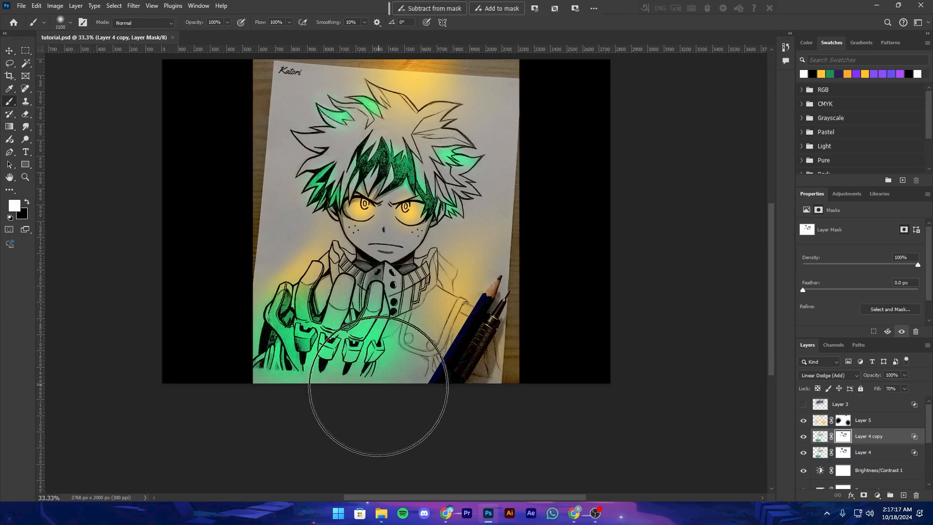
{"action": "key", "text": "["}
{"action": "key", "text": "["}
{"action": "mouse_move", "coordinate": [375, 388]}
{"action": "left_mouse_down"}
{"action": "mouse_move", "coordinate": [283, 396]}
{"action": "mouse_move", "coordinate": [383, 372]}
{"action": "left_mouse_up"}
{"action": "key", "text": "x"}
{"action": "left_click_drag", "start_coordinate": [383, 372], "coordinate": [349, 419]}
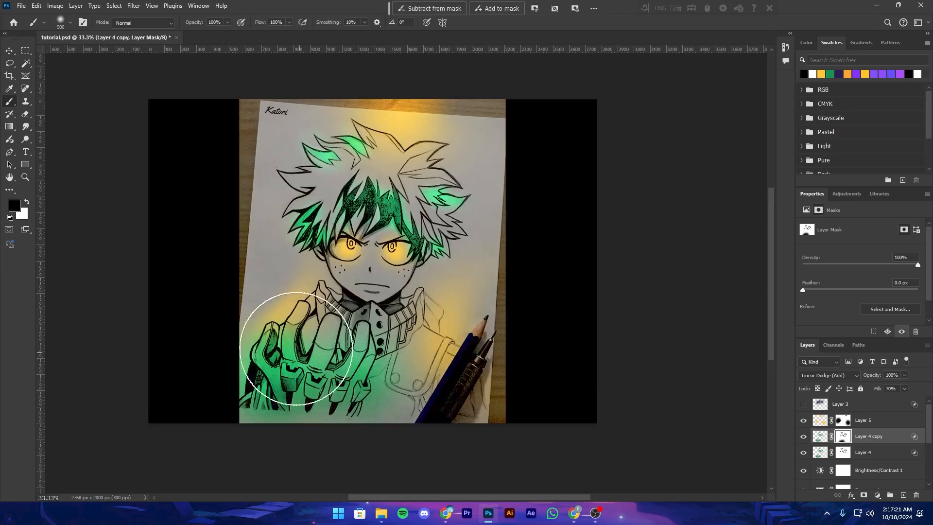
Swap the foreground to white, restore some glow over the glove on the Layer 4 copy's mask and save the document
{"action": "key", "text": "x"}
{"action": "left_click_drag", "start_coordinate": [341, 380], "coordinate": [358, 415]}
{"action": "key", "text": "ctrl+minus"}
{"action": "key", "text": "ctrl+plus"}
{"action": "key", "text": "ctrl+plus"}
{"action": "key", "text": "ctrl+s"}
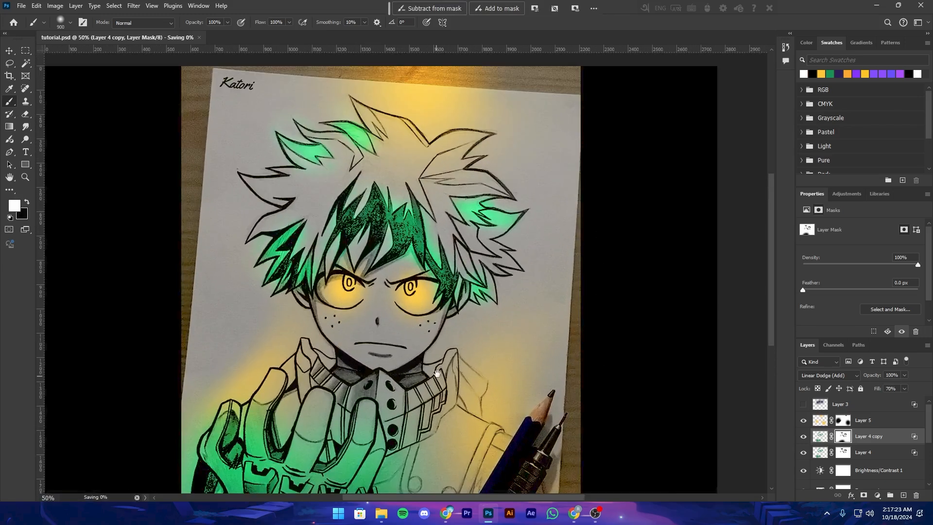
Select Layer 5 and briefly hide it to compare the artwork with and without the yellow glows
{"action": "left_click_drag", "start_coordinate": [424, 405], "coordinate": [433, 356]}
{"action": "key", "text": "v"}
{"action": "left_click", "coordinate": [427, 250]}
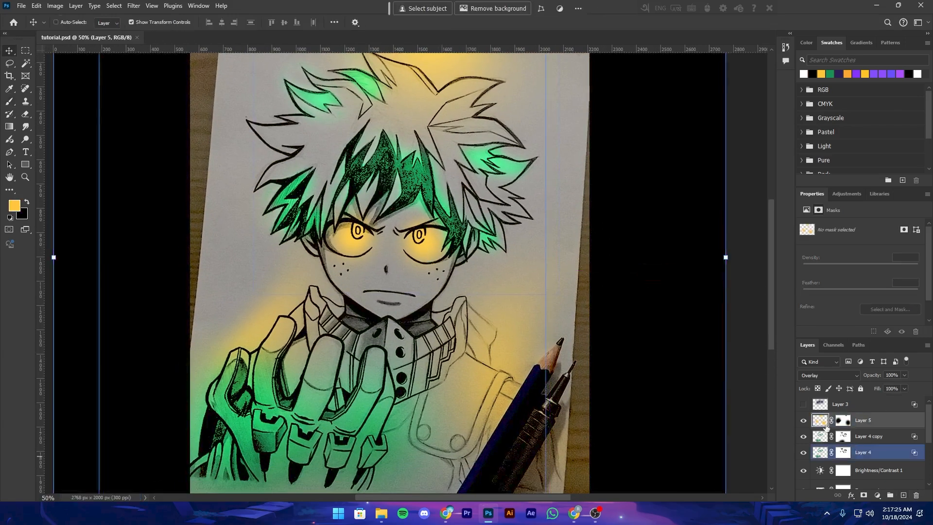
{"action": "left_click", "coordinate": [804, 421]}
{"action": "key", "text": "ctrl+z"}
{"action": "key", "text": "ctrl+minus"}
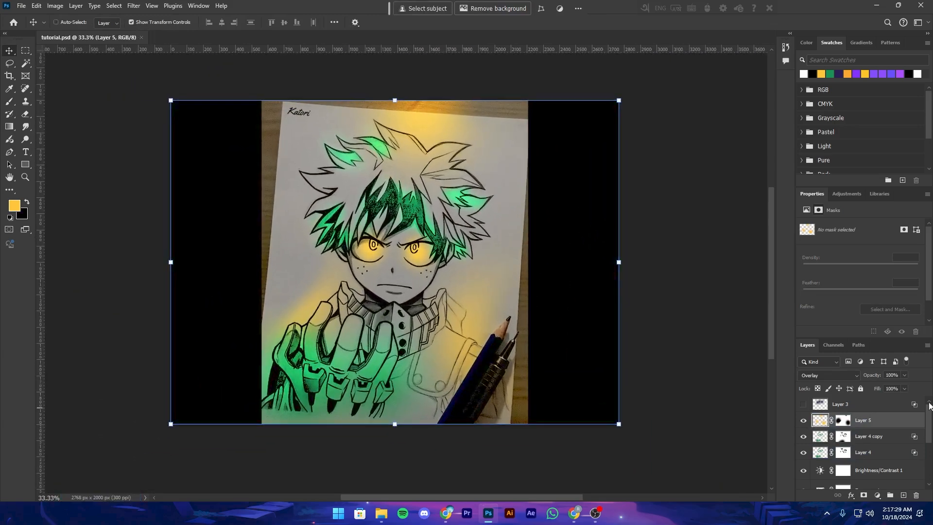
Set Layer 5's Blend If current-layer shadows to 19 and split the underlying layer's shadow slider with its upper half at 31
{"action": "right_click", "coordinate": [892, 421]}
{"action": "left_click", "coordinate": [868, 253]}
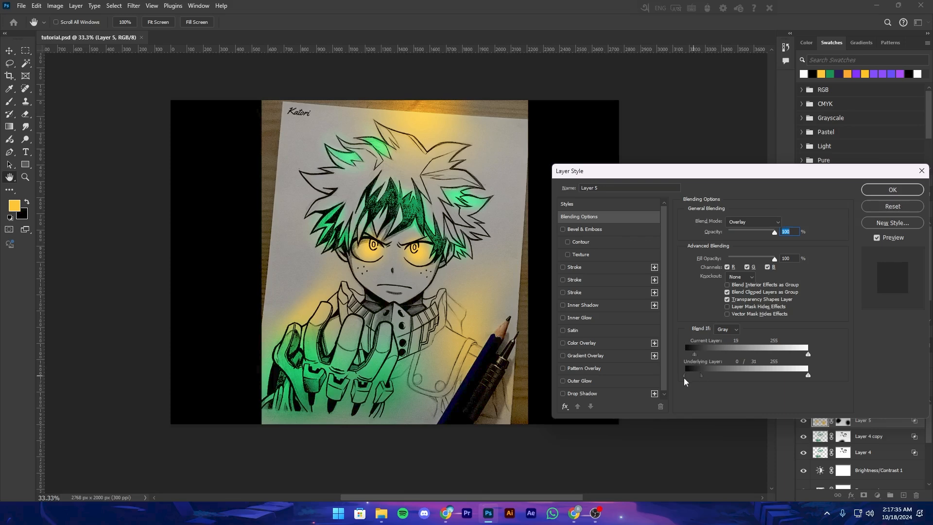
{"action": "left_click_drag", "start_coordinate": [686, 377], "coordinate": [691, 376]}
{"action": "left_click", "coordinate": [885, 189]}
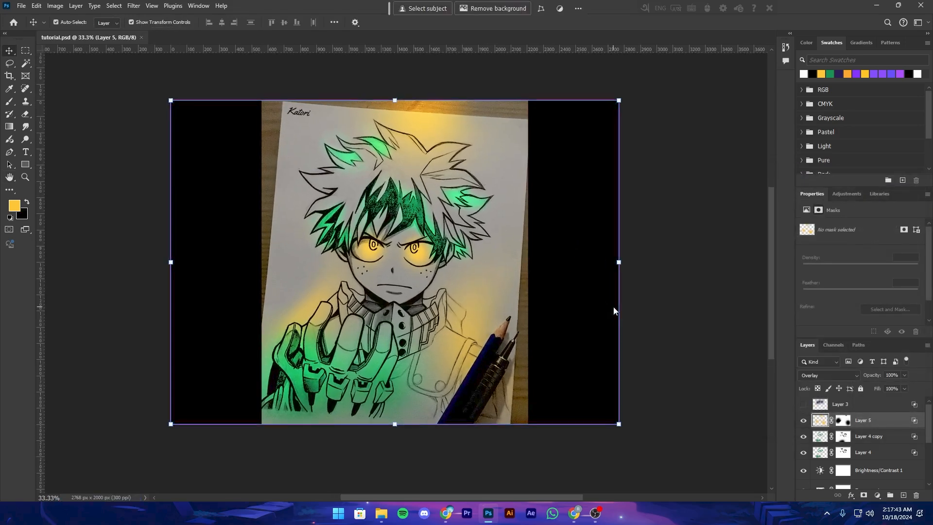
Duplicate Layer 5 and set the copy's blend mode to Linear Dodge (Add)
{"action": "key", "text": "ctrl+j"}
{"action": "left_click", "coordinate": [824, 376]}
{"action": "left_click", "coordinate": [833, 336]}
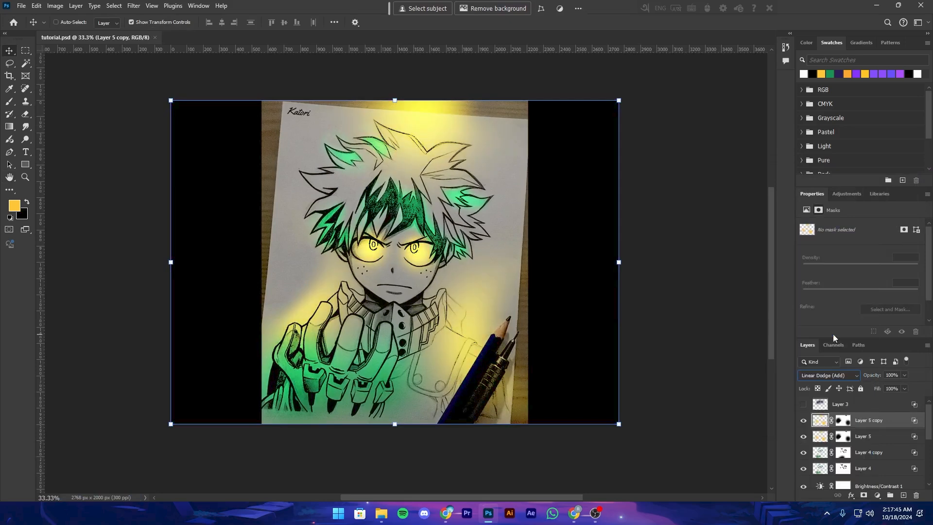
Apply a Gaussian Blur with a radius of 104.3 pixels to the Layer 5 copy and save the document
{"action": "left_click", "coordinate": [134, 6]}
{"action": "mouse_move", "coordinate": [219, 132]}
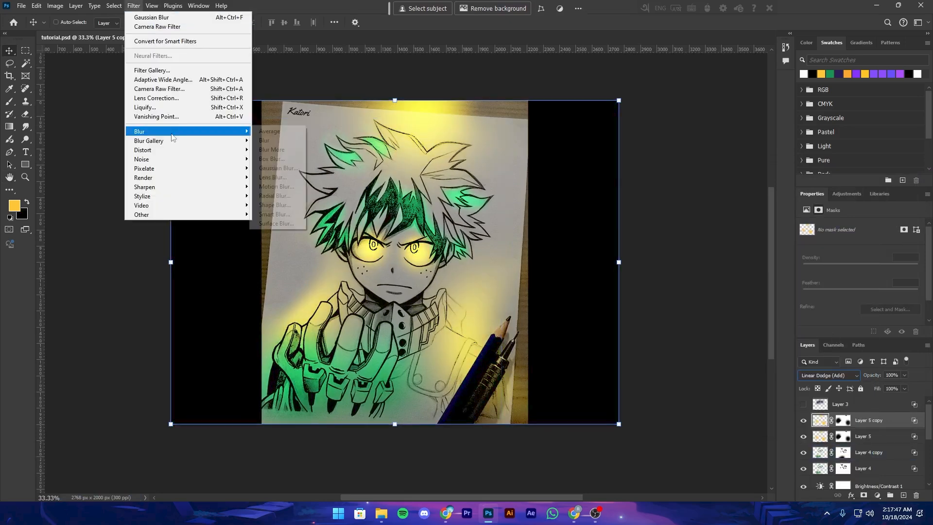
{"action": "left_click", "coordinate": [278, 168]}
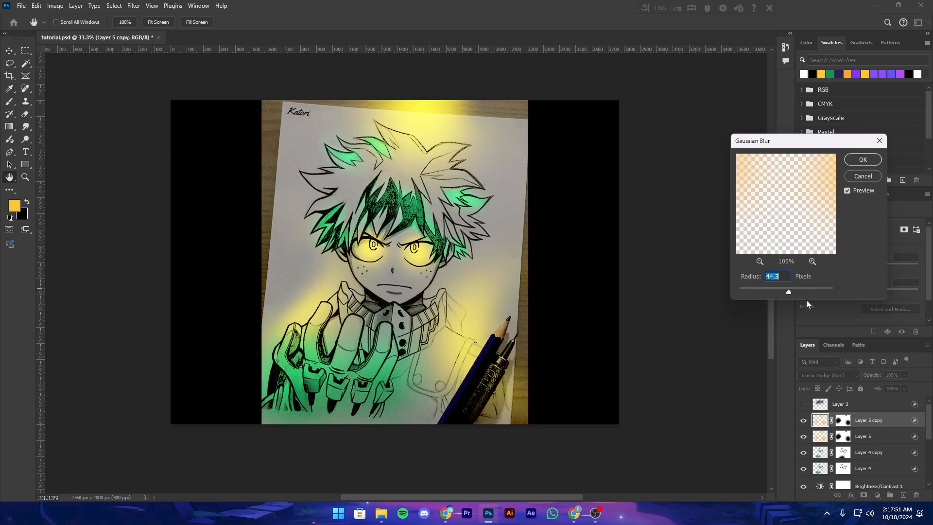
{"action": "left_click", "coordinate": [799, 287]}
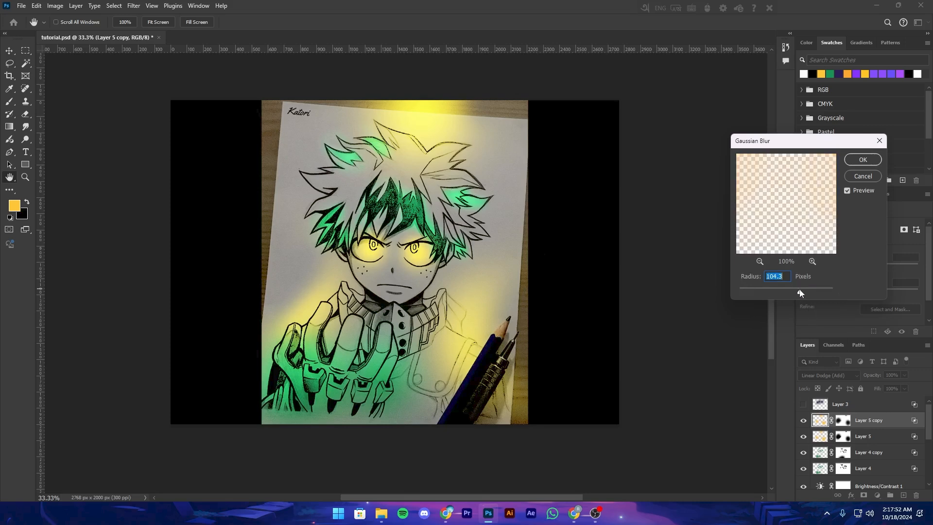
{"action": "left_click", "coordinate": [855, 159]}
{"action": "key", "text": "ctrl+minus"}
{"action": "key", "text": "ctrl+minus"}
{"action": "key", "text": "ctrl+s"}
Reduce the Layer 5 copy's fill to 25% and save the document
{"action": "left_click", "coordinate": [904, 388]}
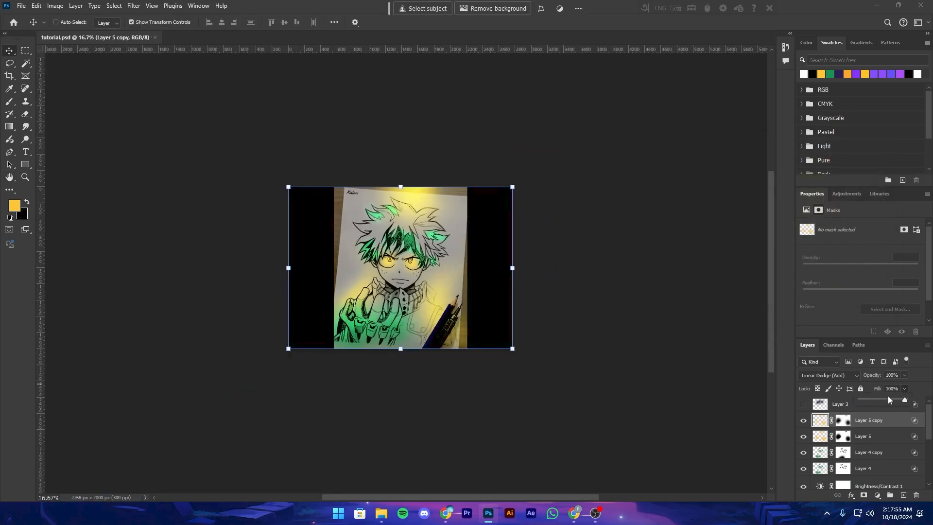
{"action": "left_click_drag", "start_coordinate": [889, 397], "coordinate": [876, 397]}
{"action": "key", "text": "ctrl+plus"}
{"action": "key", "text": "ctrl+plus"}
{"action": "key", "text": "ctrl+minus"}
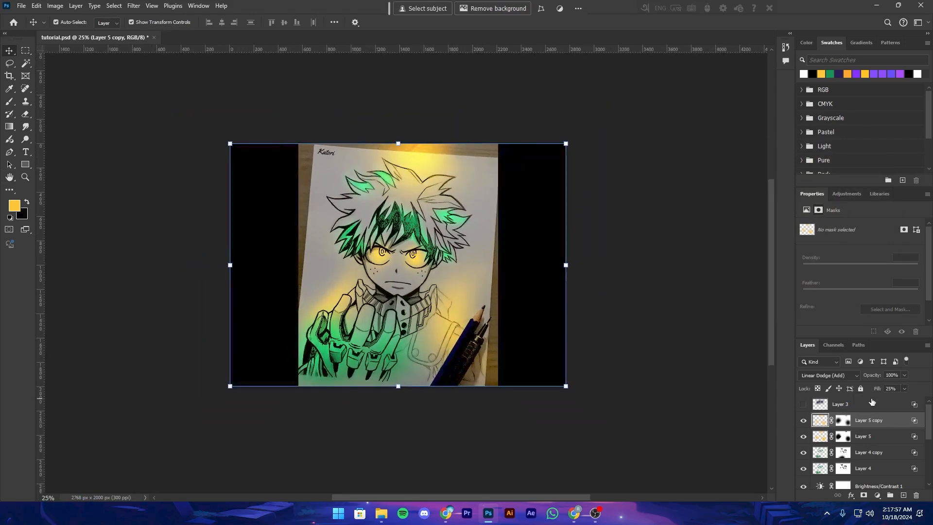
{"action": "key", "text": "ctrl+s"}
Hide and show the Layer 5 copy to compare the yellow glow's intensity, and save the document
{"action": "left_click", "coordinate": [803, 421]}
{"action": "left_click", "coordinate": [802, 421]}
{"action": "left_click_drag", "start_coordinate": [603, 391], "coordinate": [548, 500]}
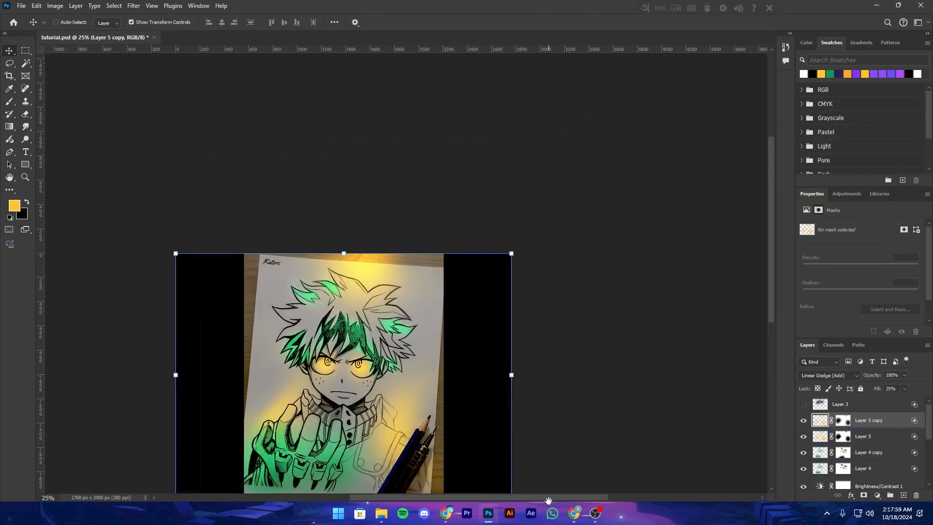
{"action": "key", "text": "ctrl+minus"}
{"action": "key", "text": "ctrl+s"}
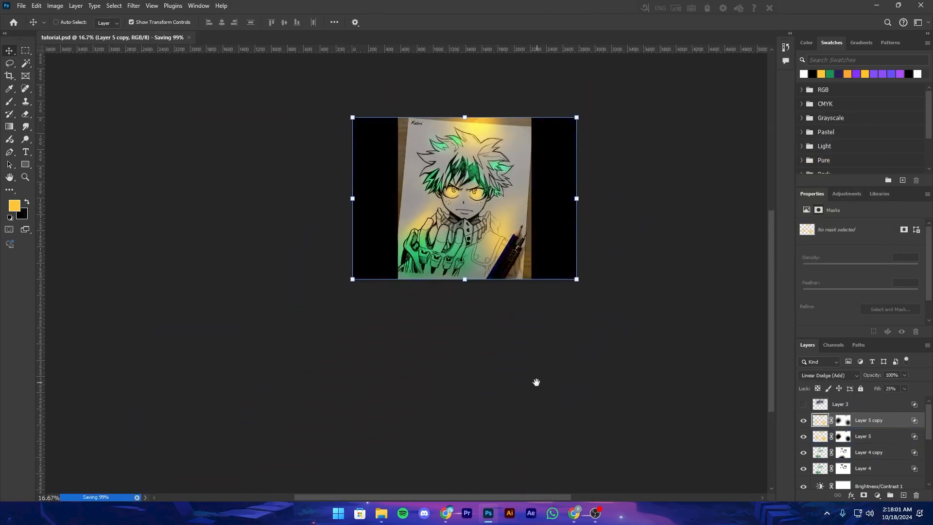
Examine the coloured sketch up close and from afar to check the overall green and yellow glow effect
{"action": "key", "text": "ctrl+plus"}
{"action": "left_click_drag", "start_coordinate": [680, 209], "coordinate": [627, 280]}
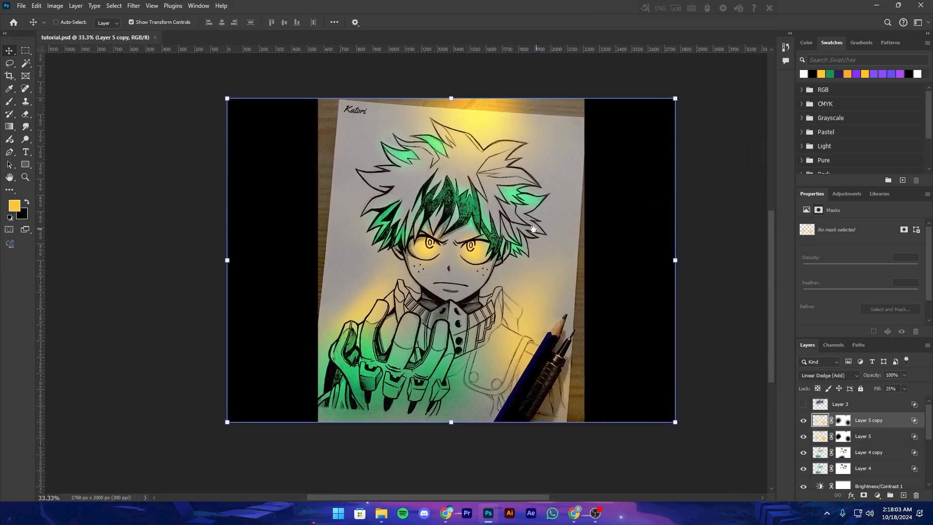
{"action": "left_click_drag", "start_coordinate": [457, 291], "coordinate": [411, 339]}
{"action": "key", "text": "ctrl+minus"}
{"action": "key", "text": "ctrl+minus"}
{"action": "key", "text": "ctrl+plus"}
{"action": "key", "text": "ctrl+plus"}
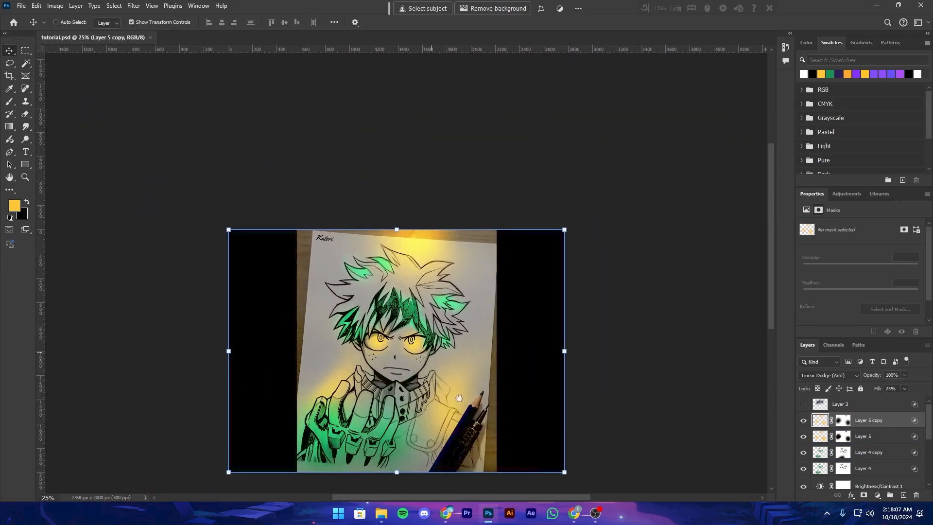
{"action": "left_click_drag", "start_coordinate": [427, 341], "coordinate": [603, 336]}
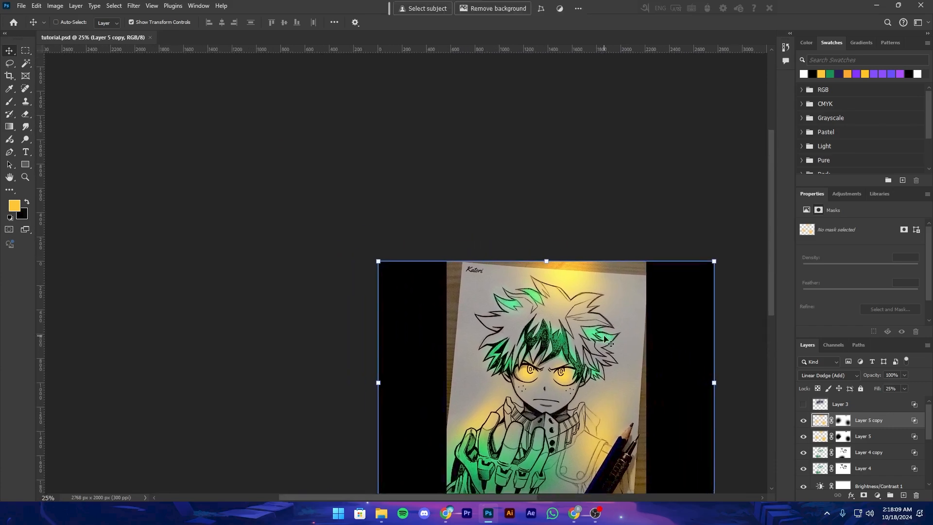
{"action": "left_click_drag", "start_coordinate": [600, 460], "coordinate": [467, 353]}
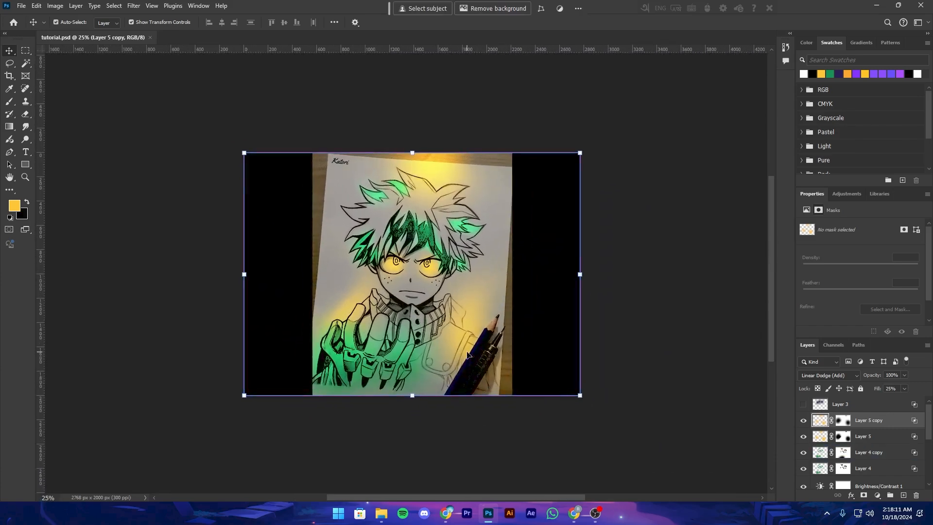
{"action": "left_click_drag", "start_coordinate": [492, 462], "coordinate": [480, 487]}
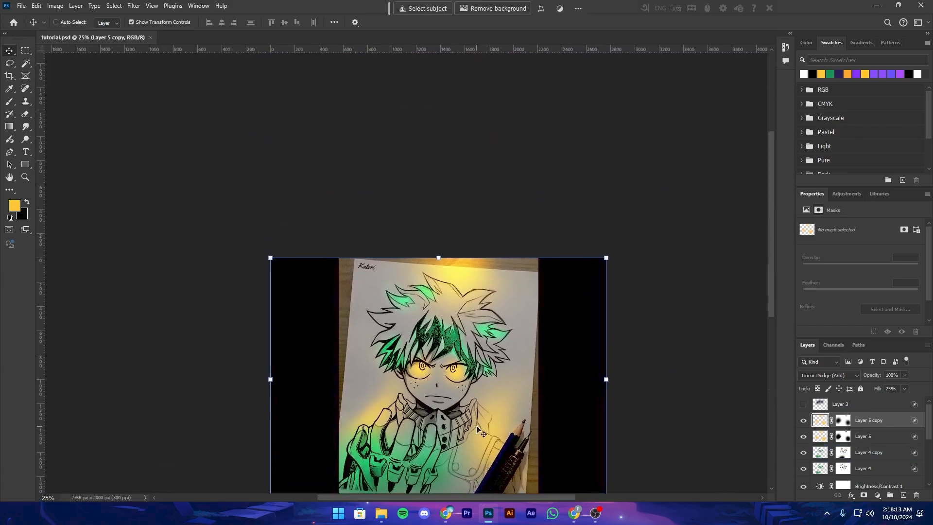
{"action": "key", "text": "ctrl+minus"}
{"action": "key", "text": "ctrl+plus"}
{"action": "key", "text": "ctrl+plus"}
{"action": "left_click_drag", "start_coordinate": [498, 434], "coordinate": [431, 433]}
{"action": "key", "text": "ctrl+minus"}
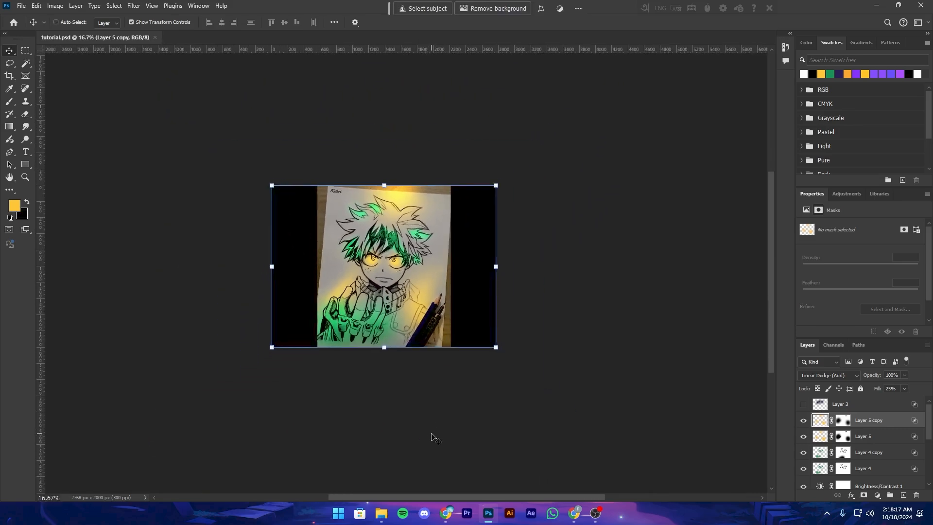
{"action": "key", "text": "ctrl+plus"}
{"action": "key", "text": "ctrl+minus"}
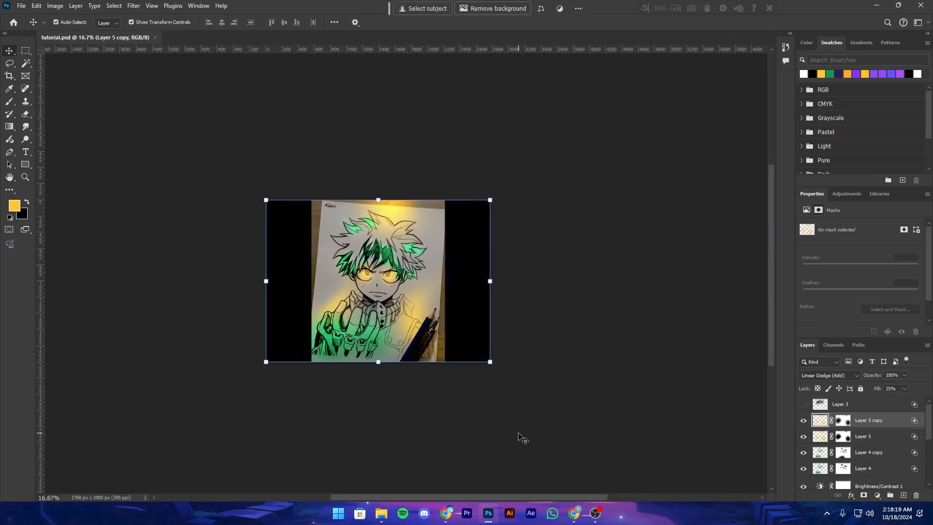
Merge the gloved character's sketch with its adjustment and glow layers into a single layer
{"action": "key", "text": "ctrl+plus"}
{"action": "left_click_drag", "start_coordinate": [519, 380], "coordinate": [495, 423]}
{"action": "key", "text": "ctrl+minus"}
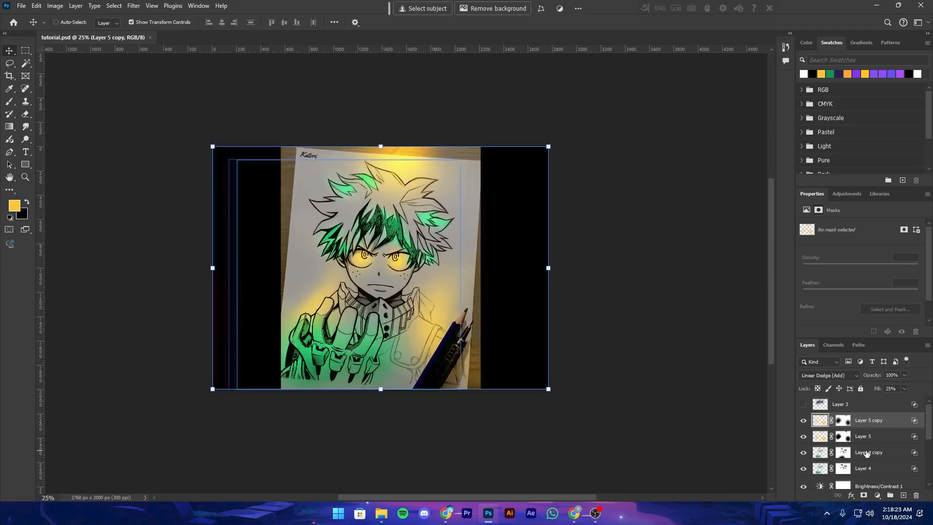
{"action": "right_click", "coordinate": [867, 436]}
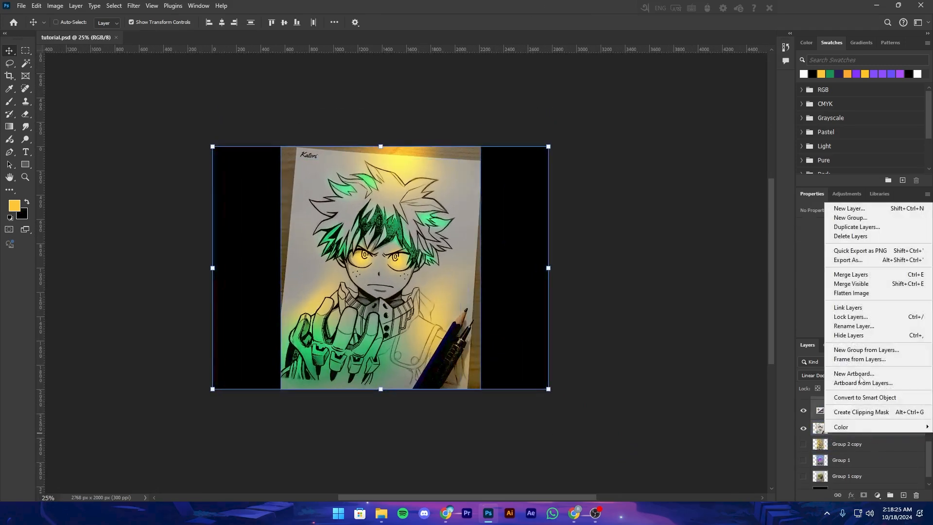
{"action": "left_click", "coordinate": [867, 275]}
Show Group 2 copy in place of the merged layer, save the document, and examine the muscular character's yellow glow
{"action": "left_click", "coordinate": [803, 420]}
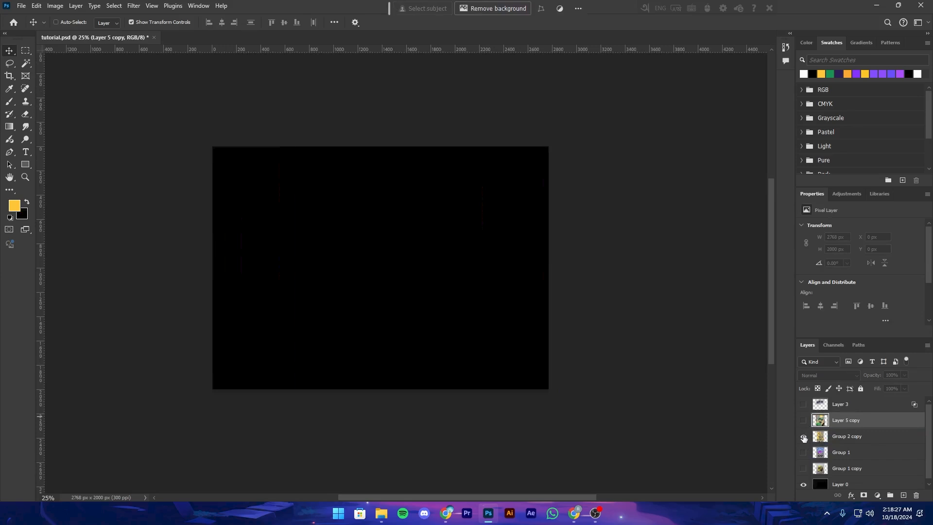
{"action": "left_click", "coordinate": [831, 440]}
{"action": "key", "text": "ctrl+s"}
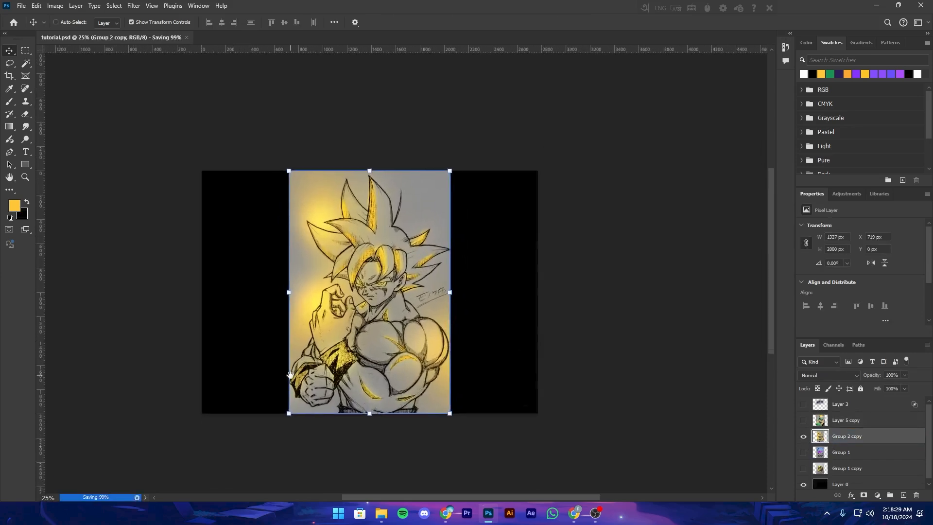
{"action": "left_click_drag", "start_coordinate": [311, 330], "coordinate": [186, 365]}
{"action": "left_click_drag", "start_coordinate": [335, 359], "coordinate": [382, 369]}
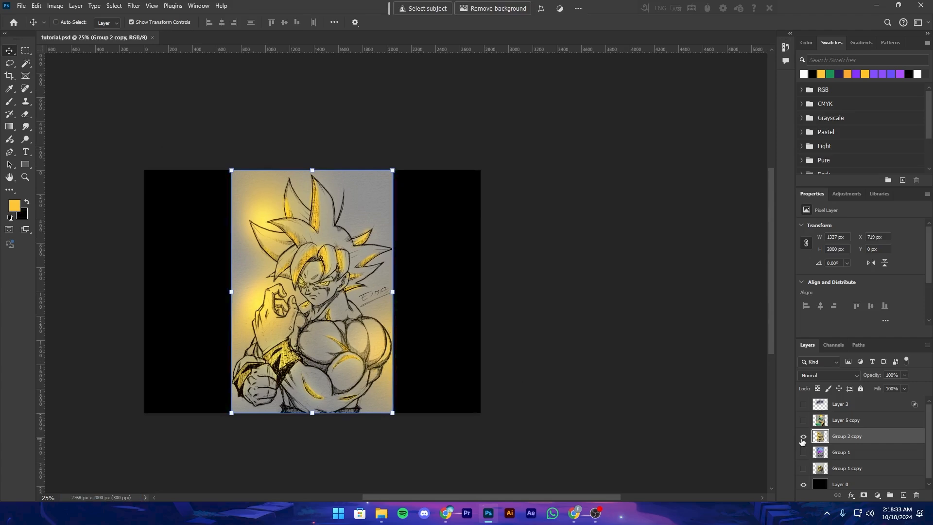
{"action": "key", "text": "ctrl+plus"}
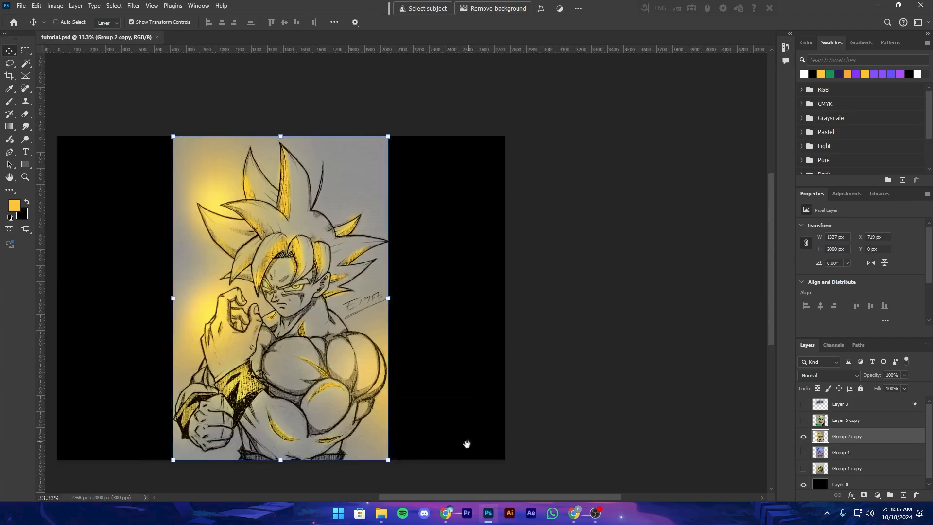
{"action": "left_click_drag", "start_coordinate": [466, 443], "coordinate": [592, 383]}
{"action": "key", "text": "ctrl+minus"}
{"action": "key", "text": "ctrl+minus"}
{"action": "key", "text": "ctrl+plus"}
{"action": "left_click_drag", "start_coordinate": [588, 326], "coordinate": [432, 452]}
Show the merged Layer 5 copy in place of Group 2 copy to review the gloved character's artwork, and save the document
{"action": "left_click", "coordinate": [803, 436]}
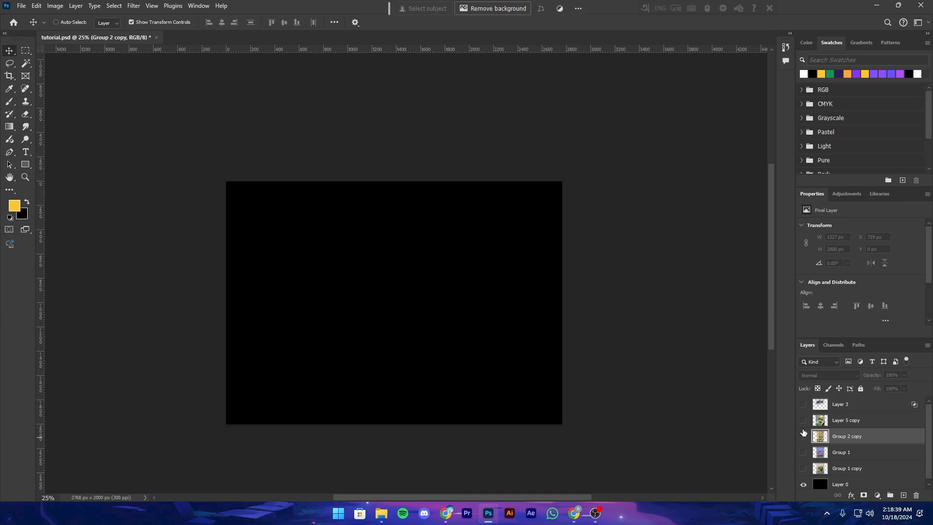
{"action": "left_click", "coordinate": [833, 424]}
{"action": "key", "text": "ctrl+minus"}
{"action": "key", "text": "ctrl+plus"}
{"action": "key", "text": "ctrl+s"}
{"action": "left_click_drag", "start_coordinate": [559, 431], "coordinate": [550, 420]}
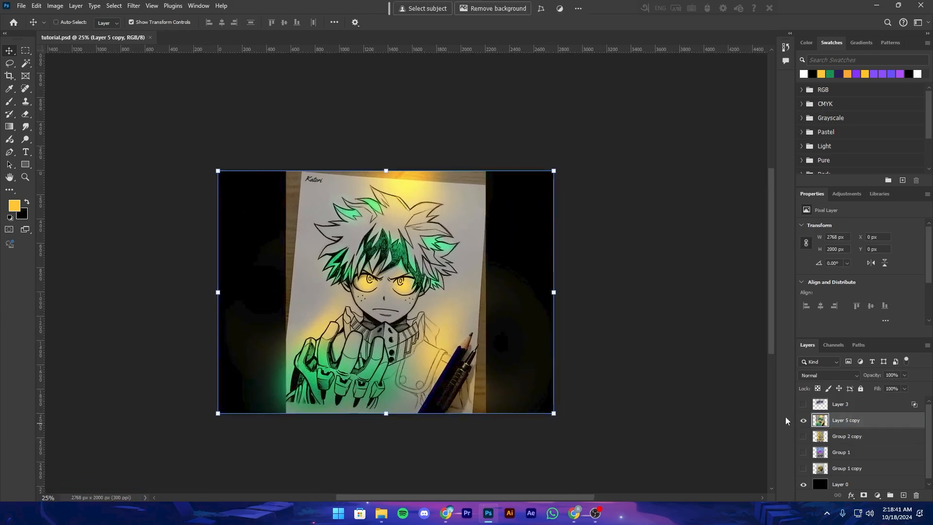
Show Group 1 copy in place of Layer 5 copy to review the glowing skull, and hide it again
{"action": "left_click", "coordinate": [803, 468]}
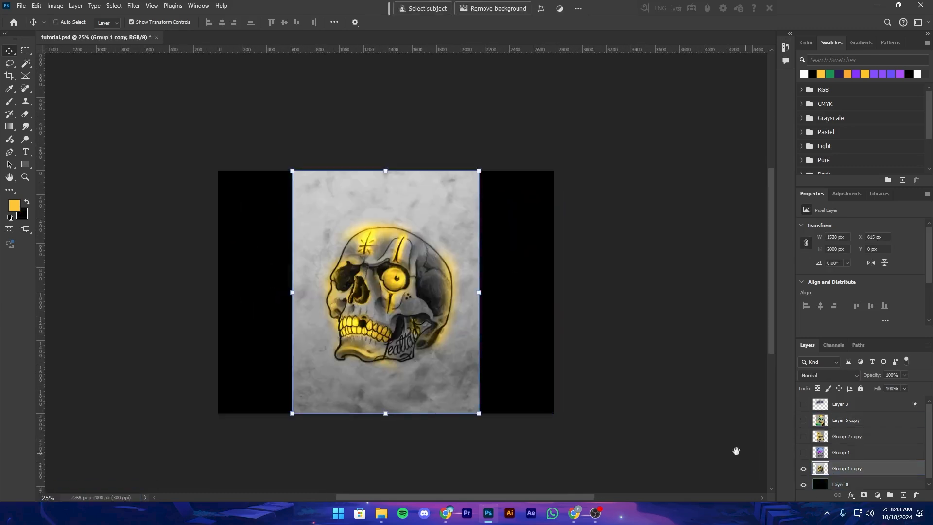
{"action": "left_click_drag", "start_coordinate": [736, 451], "coordinate": [778, 453]}
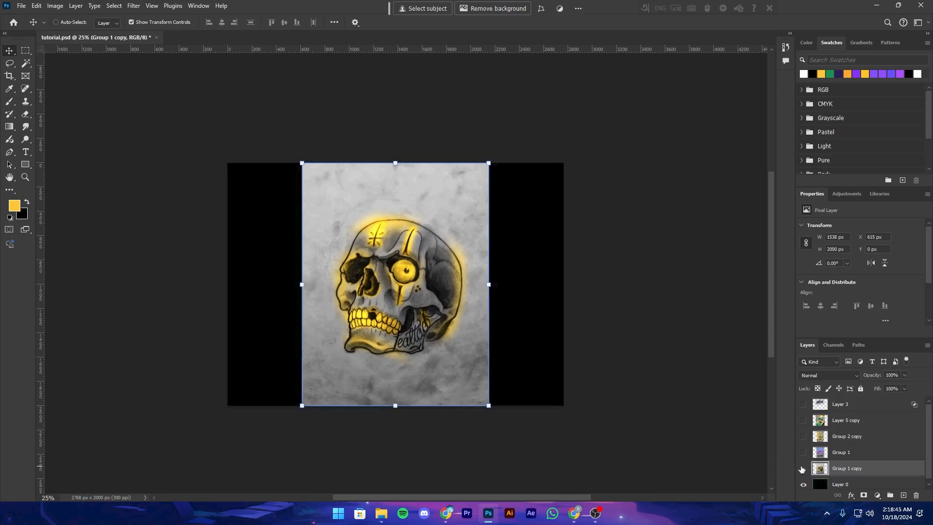
{"action": "left_click", "coordinate": [803, 468]}
Show Group 1 and examine the blindfolded character's blue and purple glow up close and from afar
{"action": "left_click", "coordinate": [804, 452]}
{"action": "left_click_drag", "start_coordinate": [500, 440], "coordinate": [525, 454]}
{"action": "key", "text": "ctrl+minus"}
{"action": "key", "text": "ctrl+minus"}
{"action": "key", "text": "ctrl+plus"}
{"action": "key", "text": "ctrl+plus"}
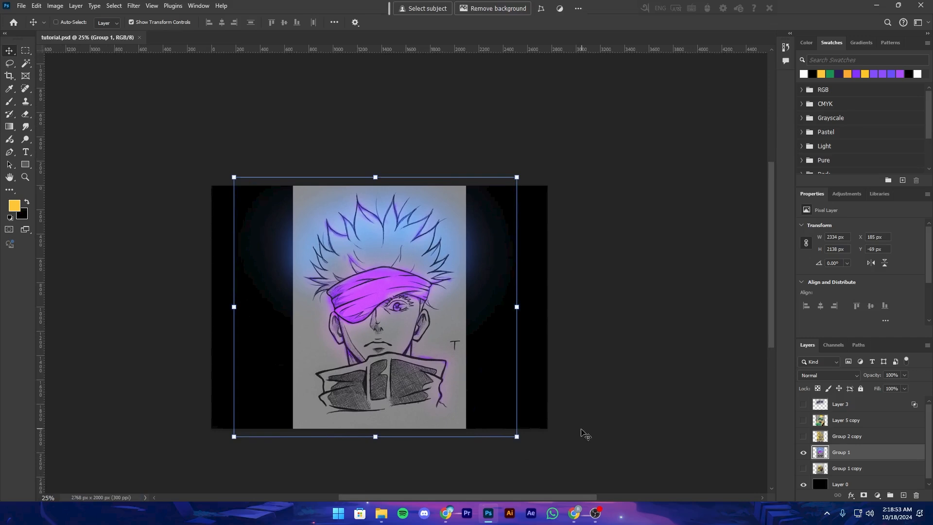
{"action": "left_click", "coordinate": [597, 511]}
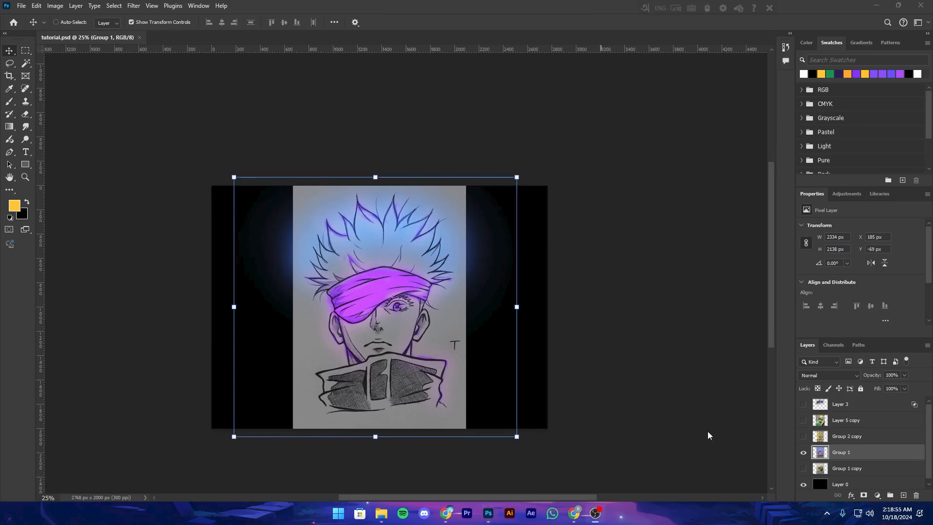